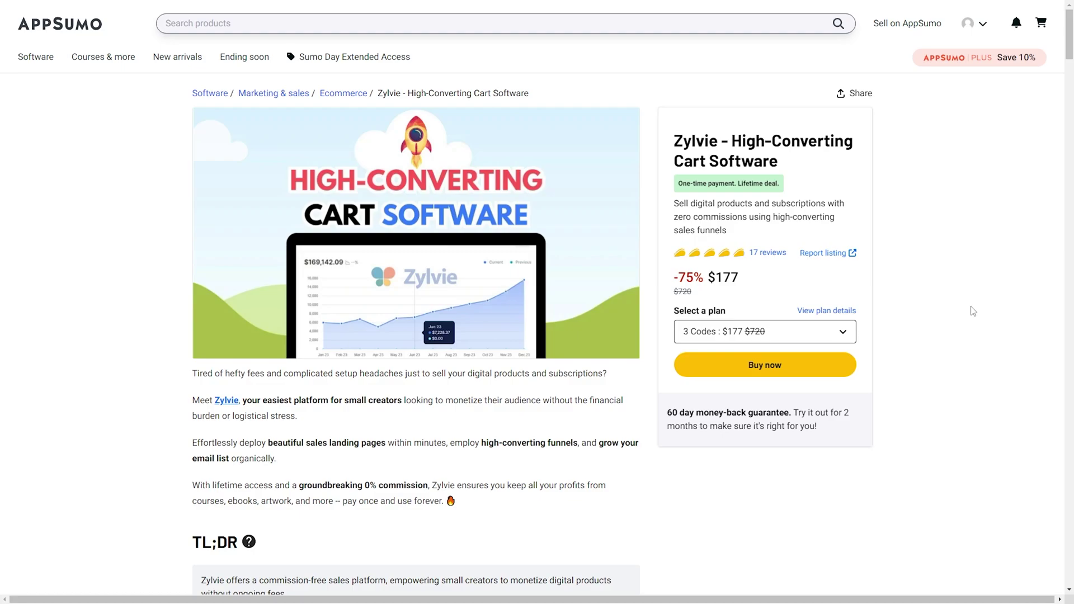
Step: Read through the Zylvie deal page, covering the overview, feature list, pricing plans and founder's post
scroll(972, 311, down, 5)
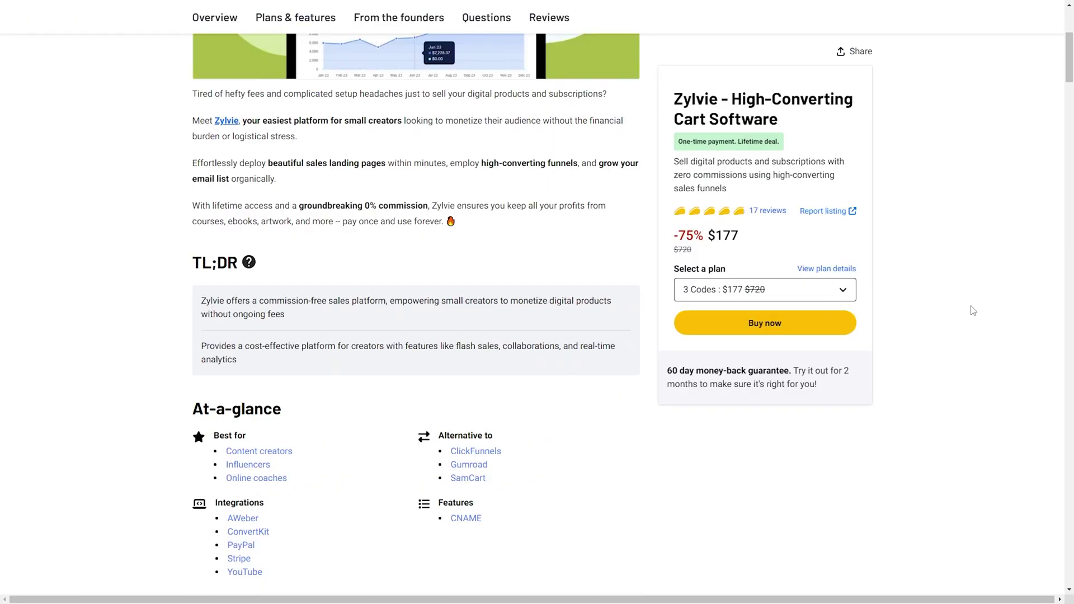
scroll(973, 311, down, 2)
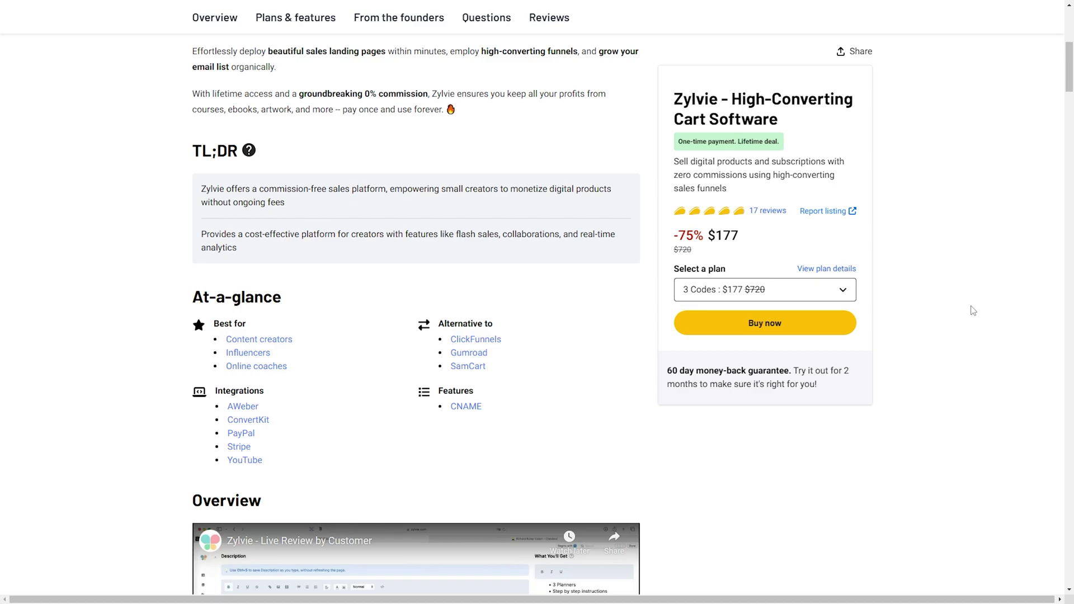
scroll(974, 311, down, 20)
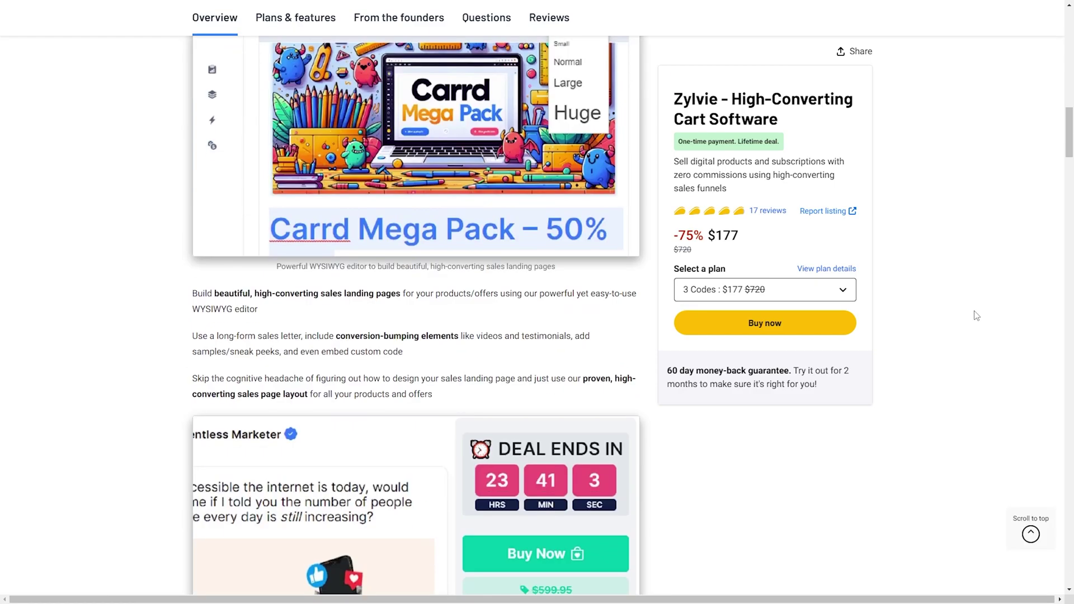
scroll(976, 316, down, 20)
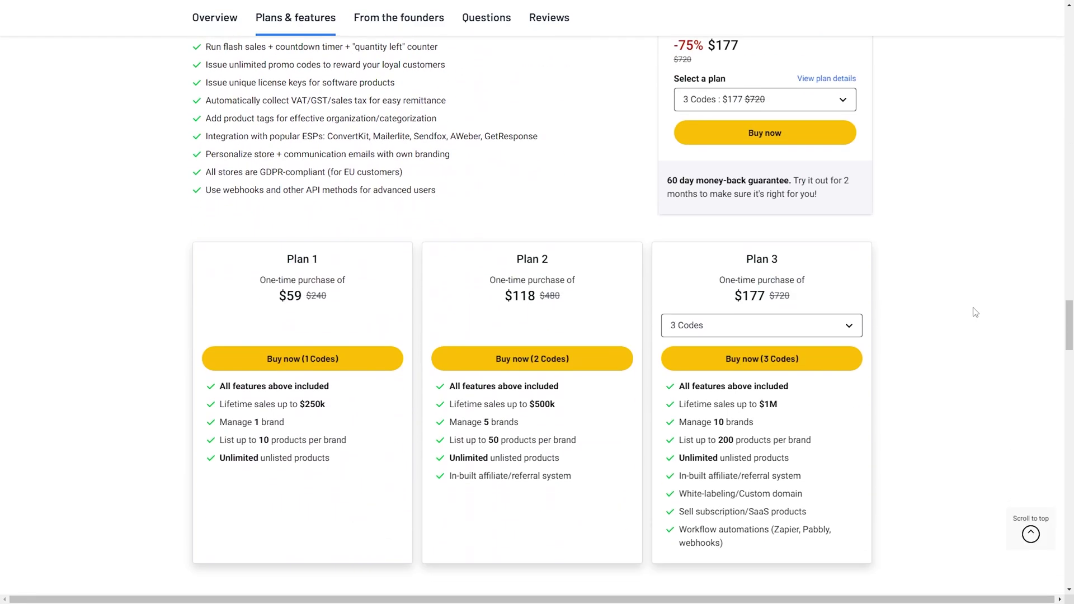
scroll(975, 311, down, 5)
scroll(975, 312, down, 3)
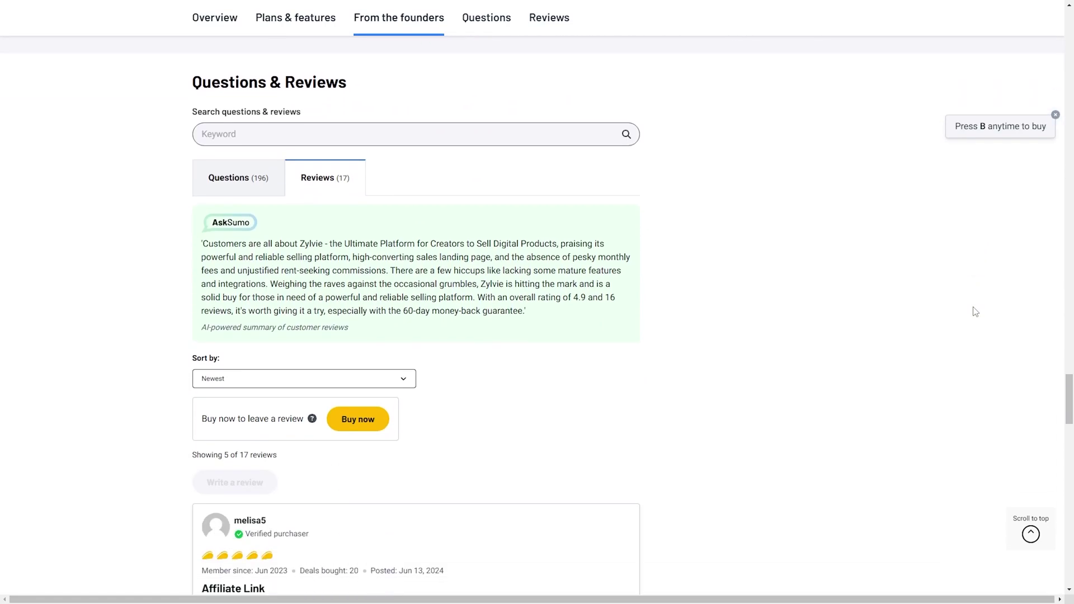
scroll(975, 312, up, 8)
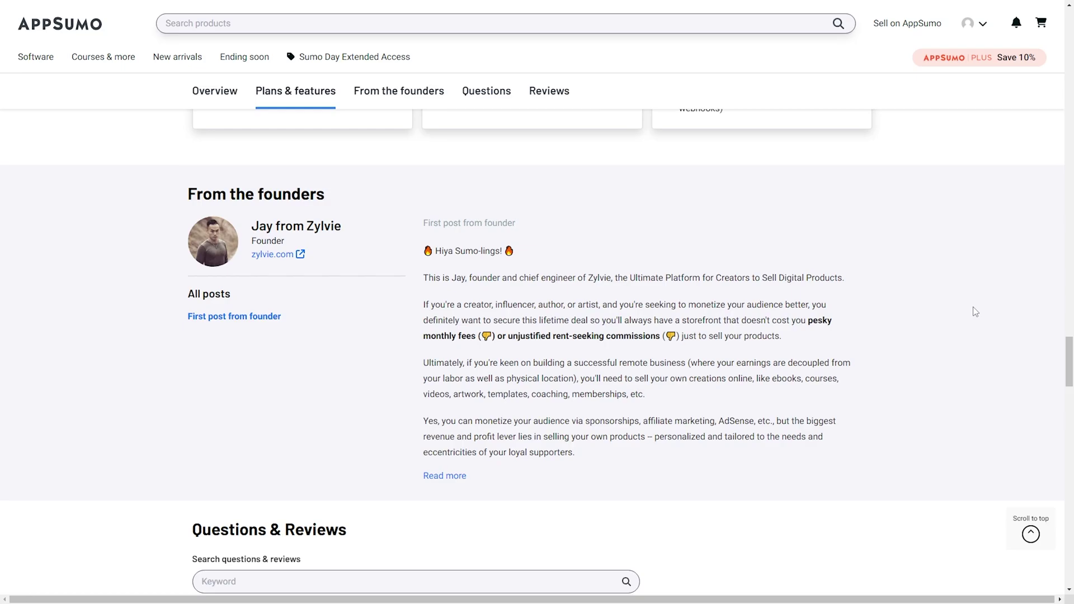
scroll(975, 312, down, 1)
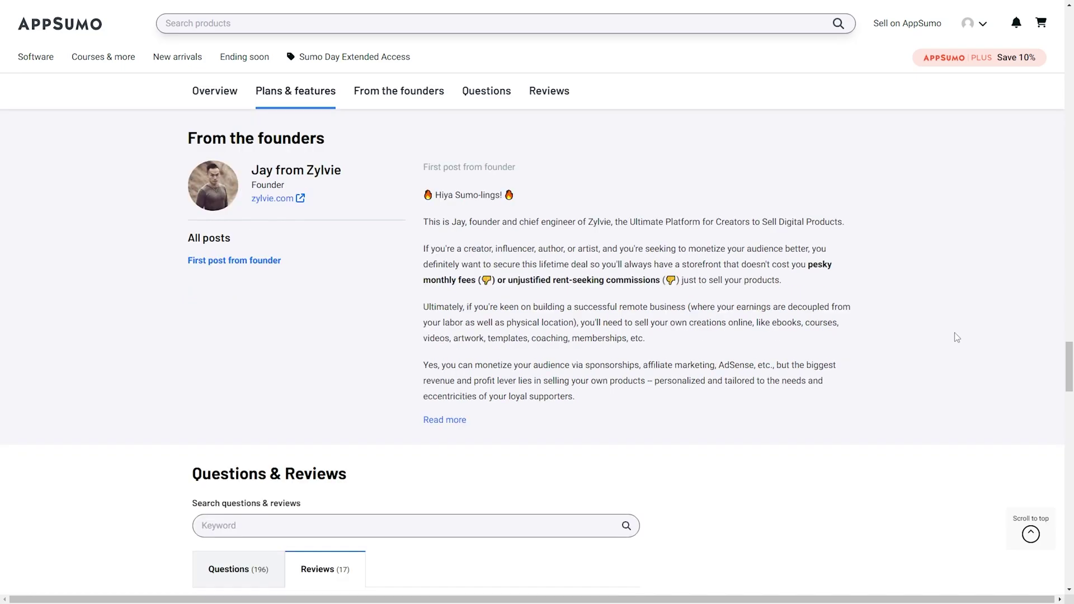
Step: Read the customer reviews of Zylvie through to the end of the deal page
scroll(955, 333, down, 10)
scroll(957, 338, down, 9)
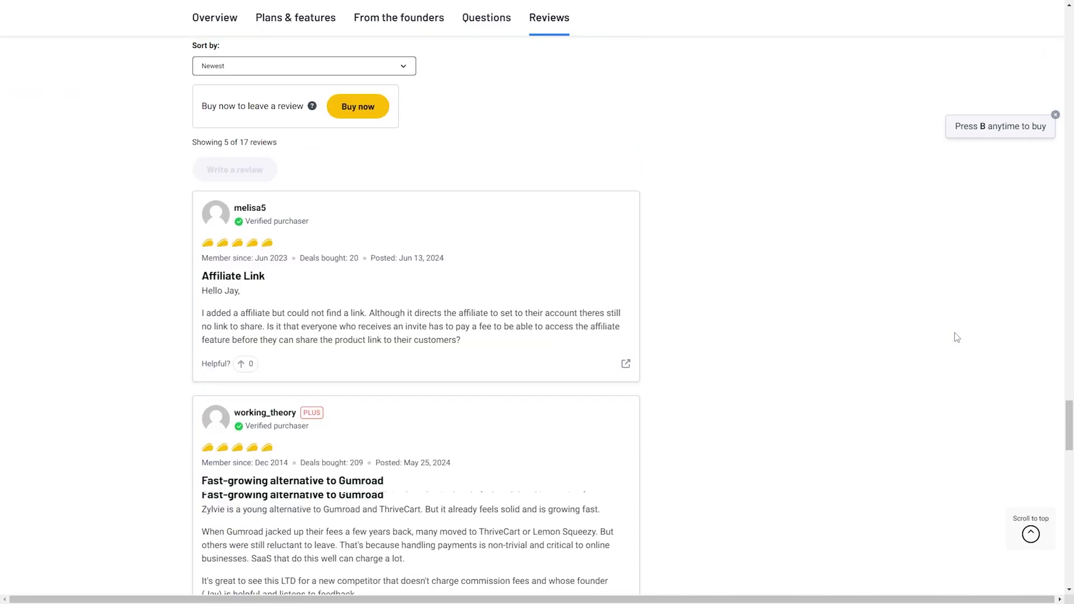
scroll(955, 338, down, 10)
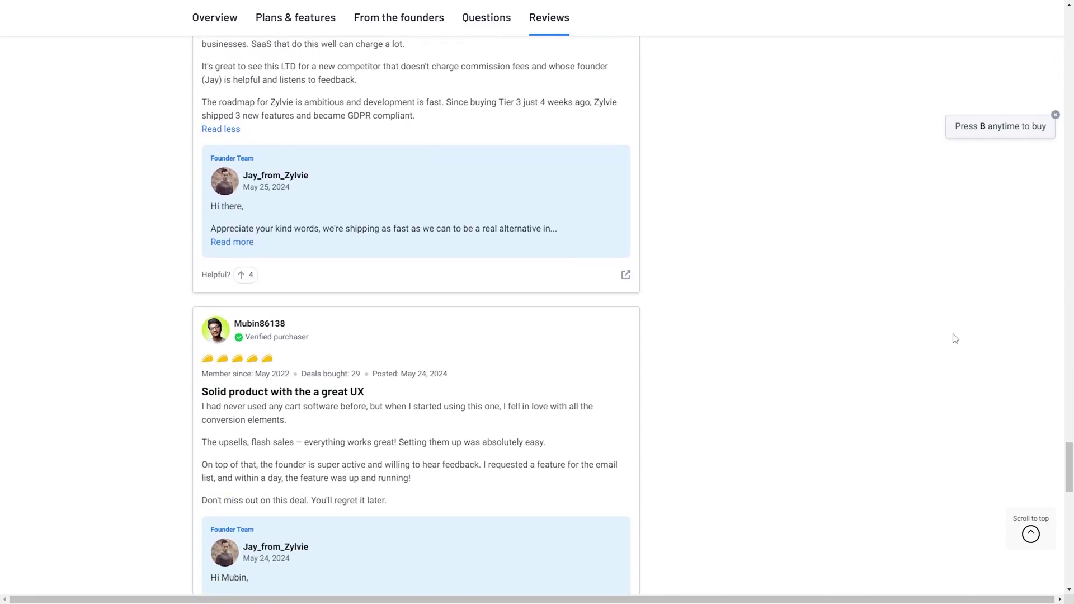
scroll(955, 339, down, 12)
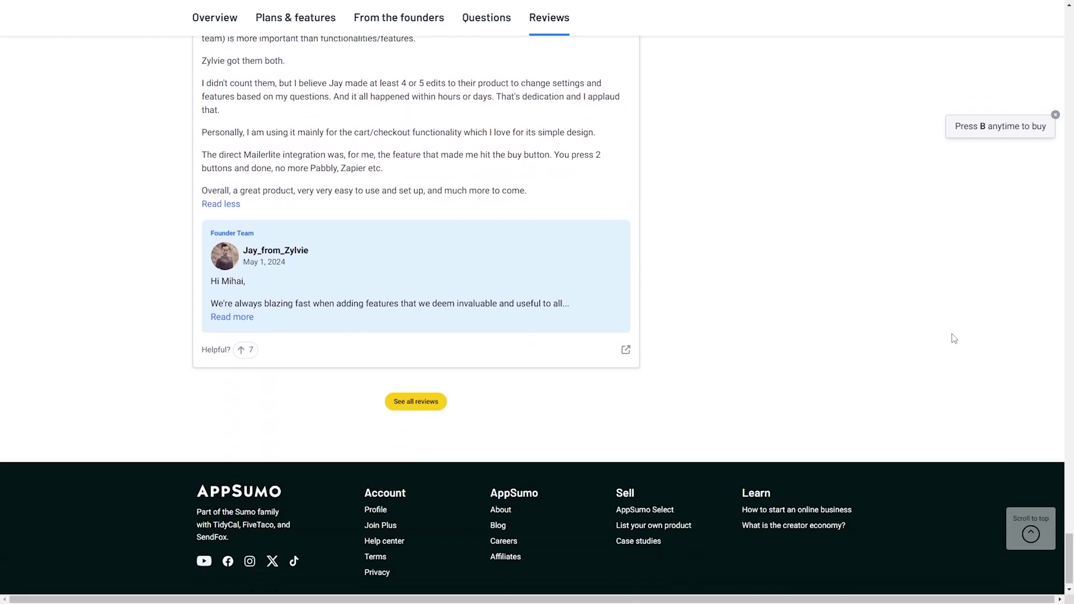
Step: Show the customer questions instead of the reviews and read the latest ones with the founder's answers
scroll(954, 339, up, 20)
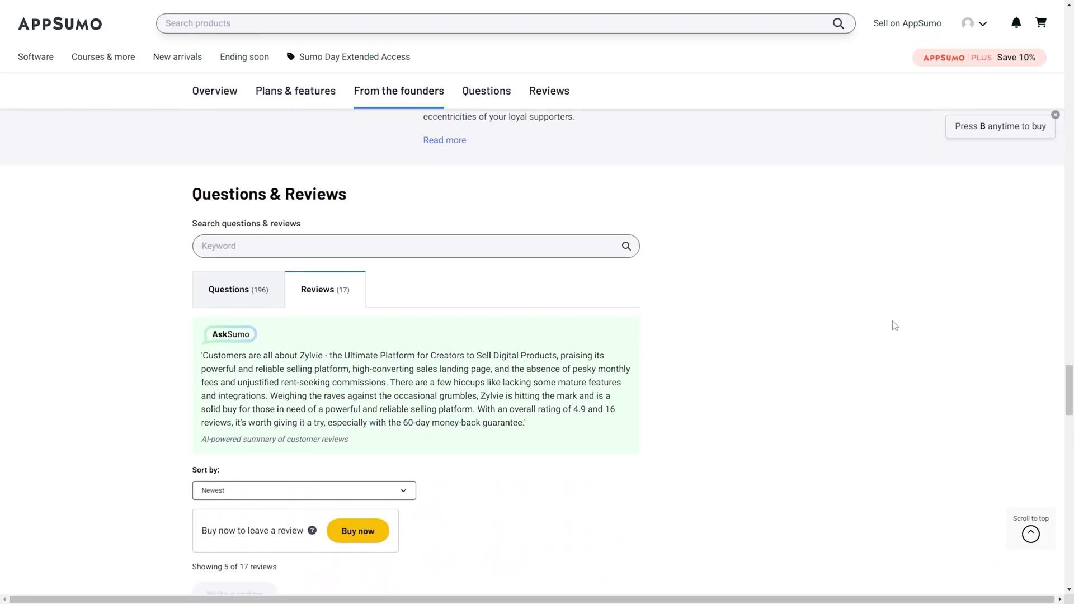
click(248, 301)
scroll(736, 397, down, 4)
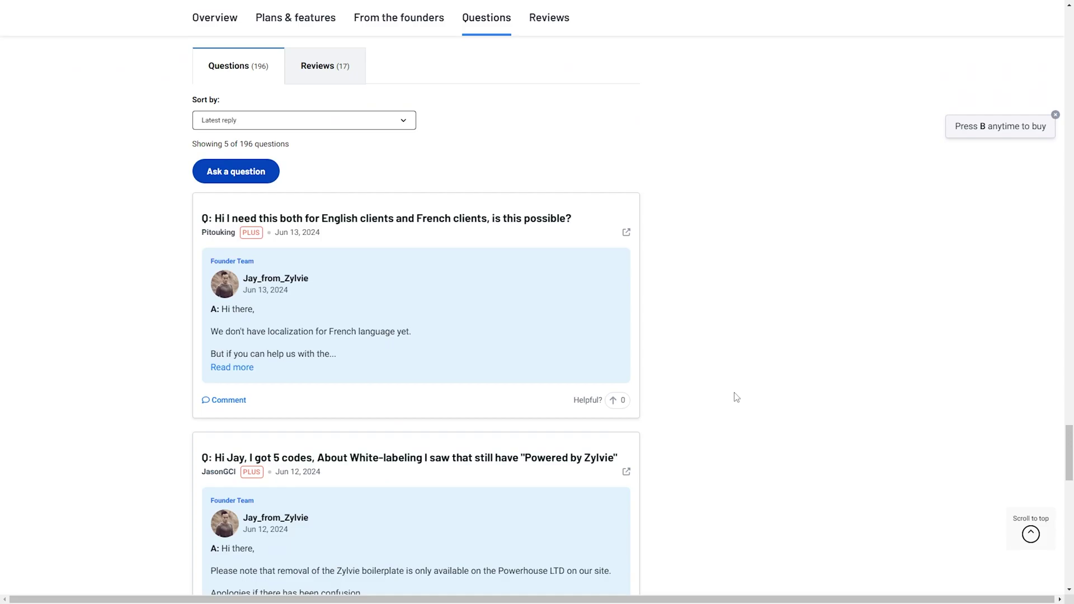
scroll(736, 397, down, 4)
scroll(755, 433, up, 13)
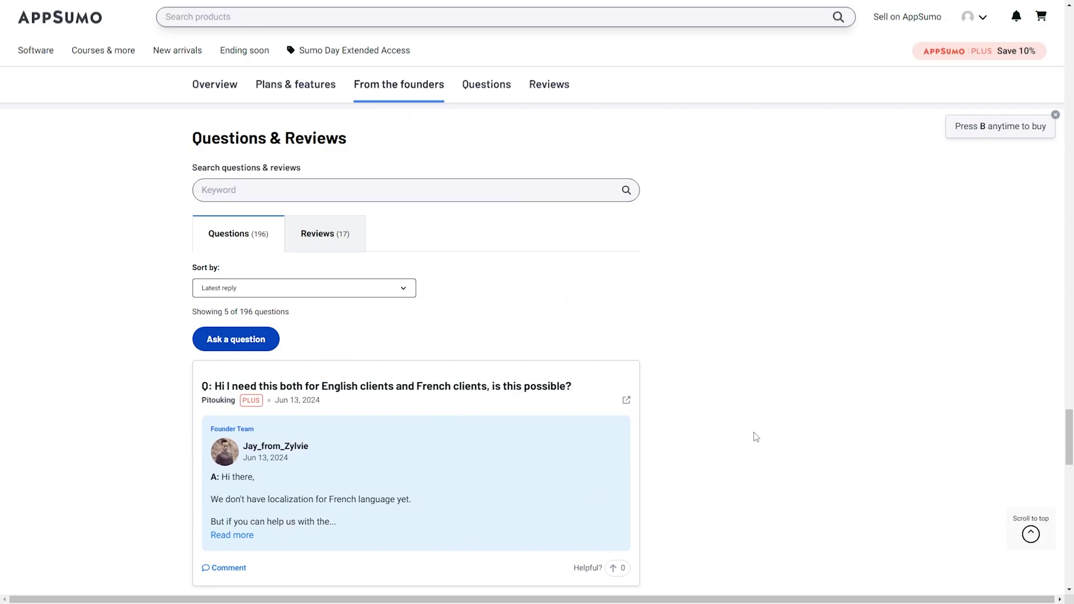
Step: Compare the multi-code pricing plan by choosing 4 Codes and then 5 Codes
scroll(756, 437, up, 8)
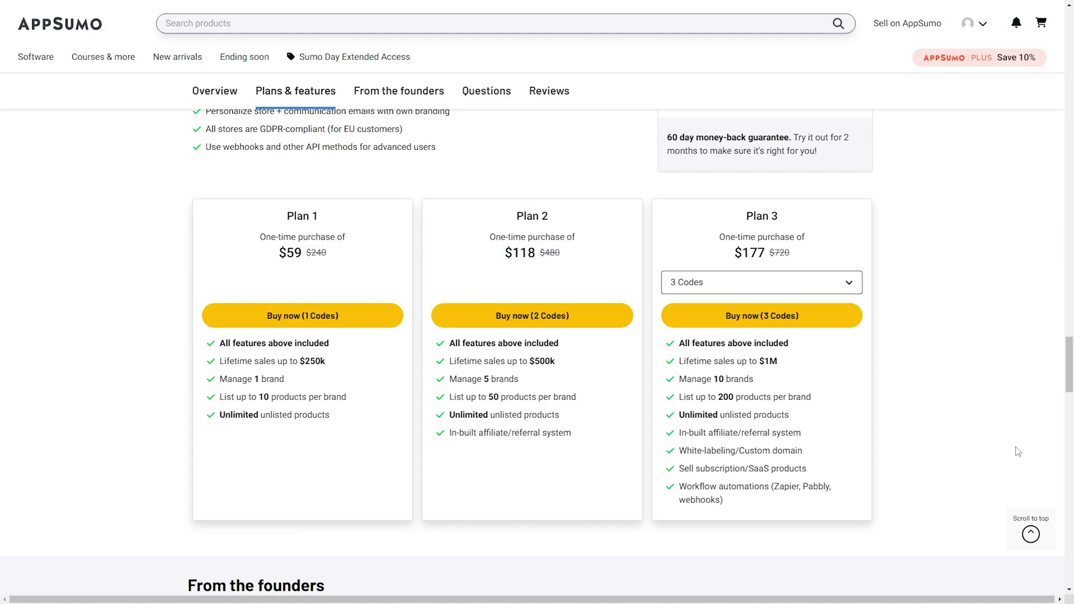
click(779, 282)
click(728, 337)
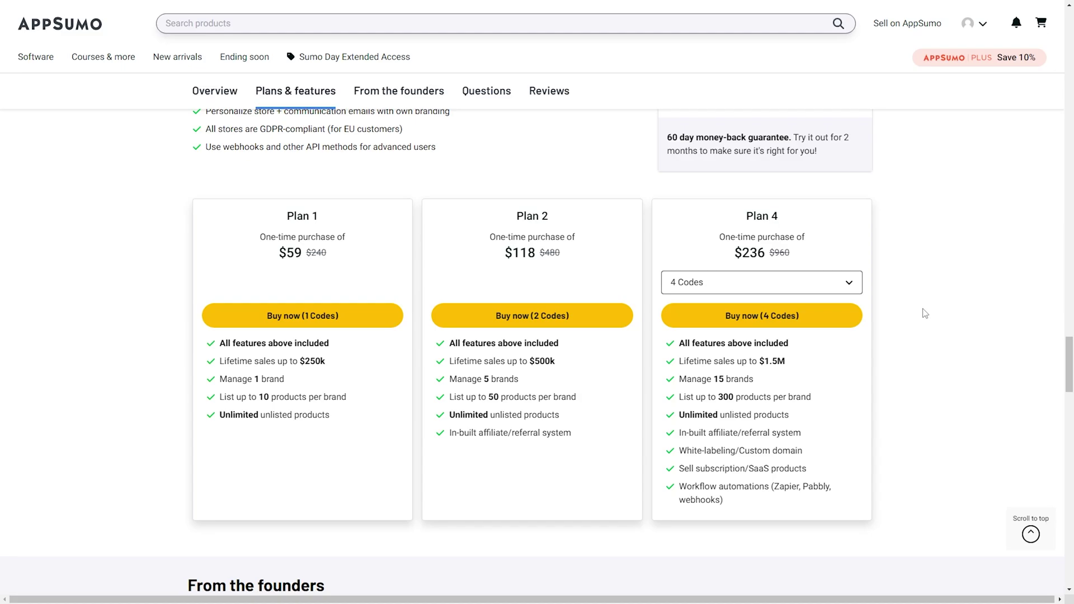
click(795, 282)
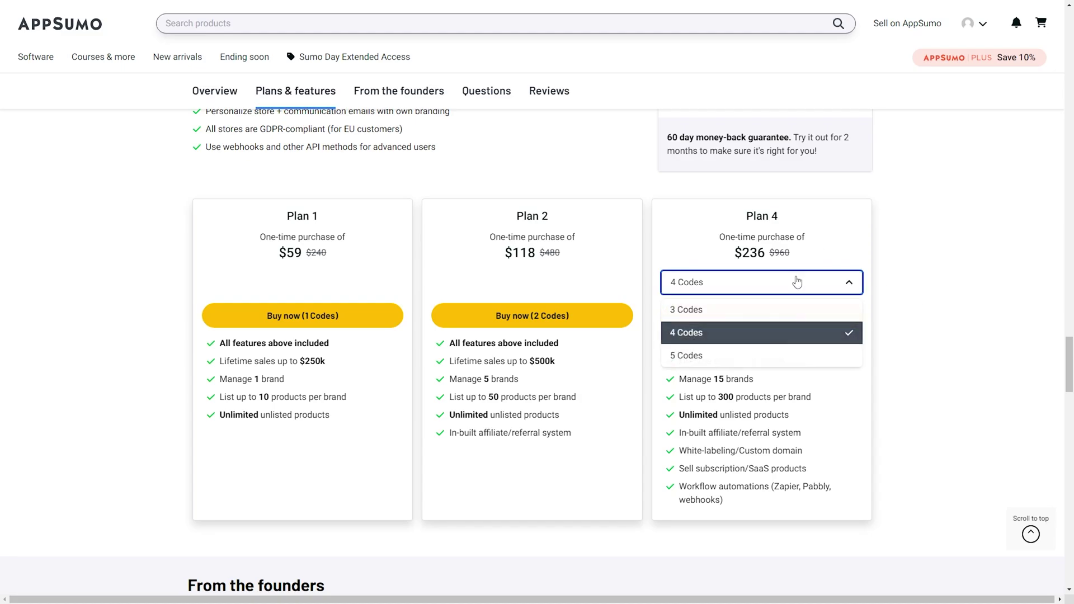
click(709, 357)
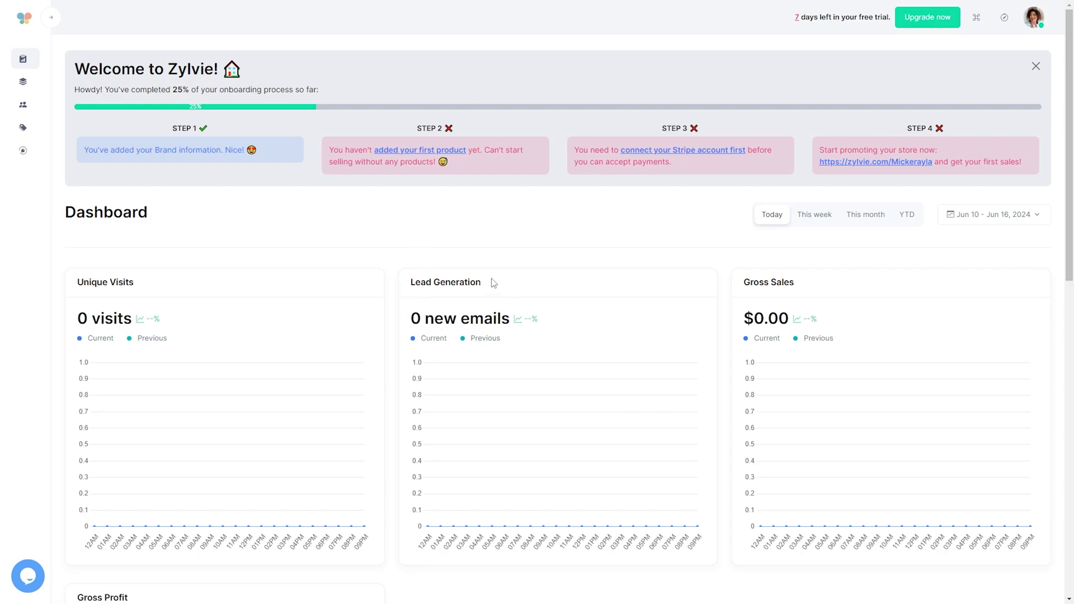
Step: Examine the Zylvie dashboard's visit, lead, sales and profit charts, the referral offer and the latest transactions
scroll(827, 284, down, 5)
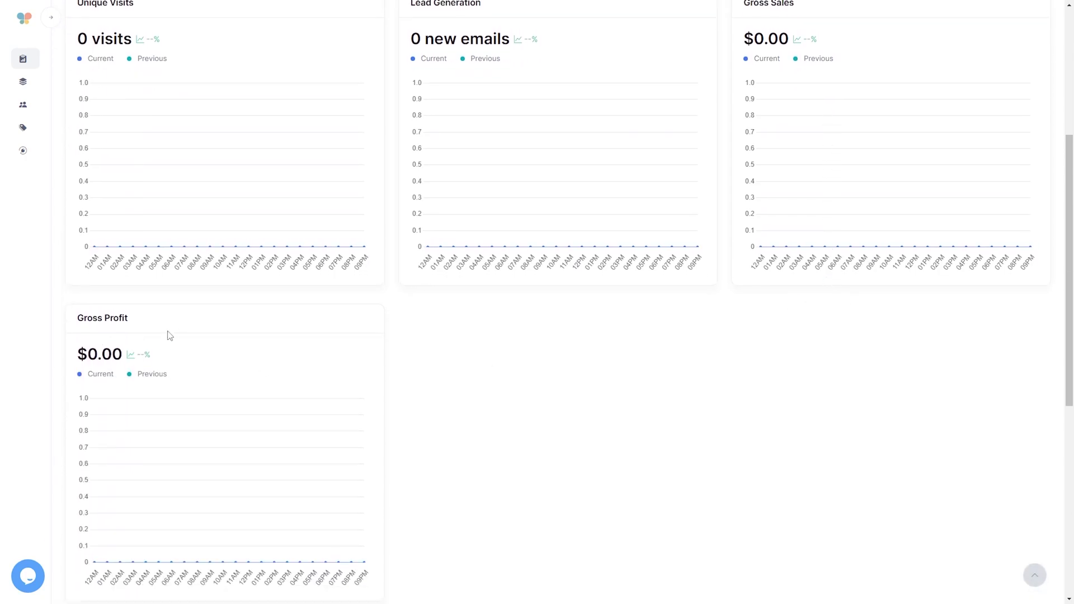
scroll(330, 342, up, 2)
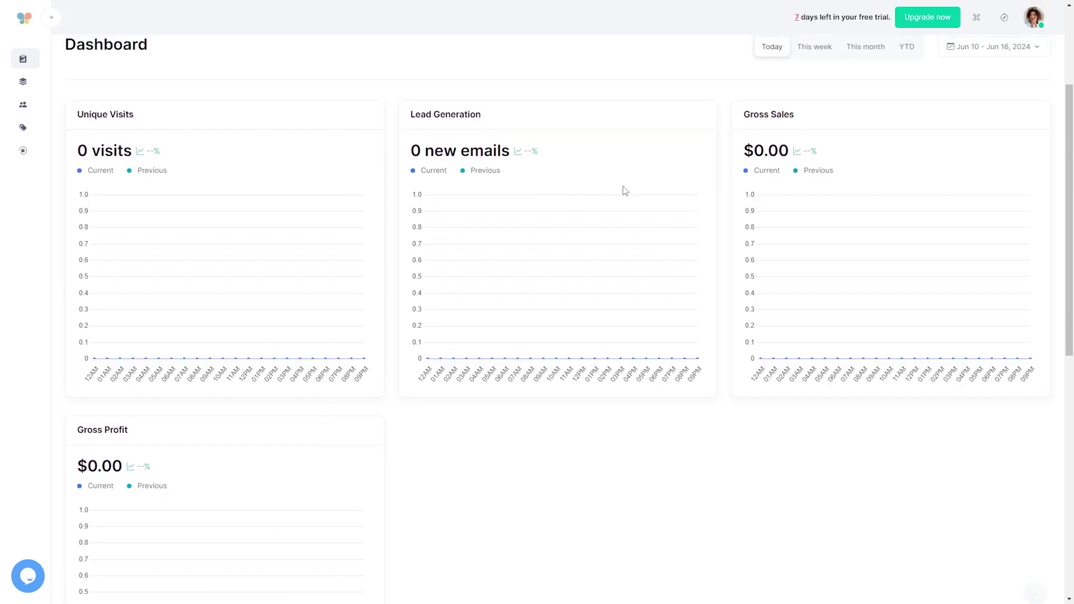
scroll(912, 420, up, 1)
scroll(907, 513, down, 8)
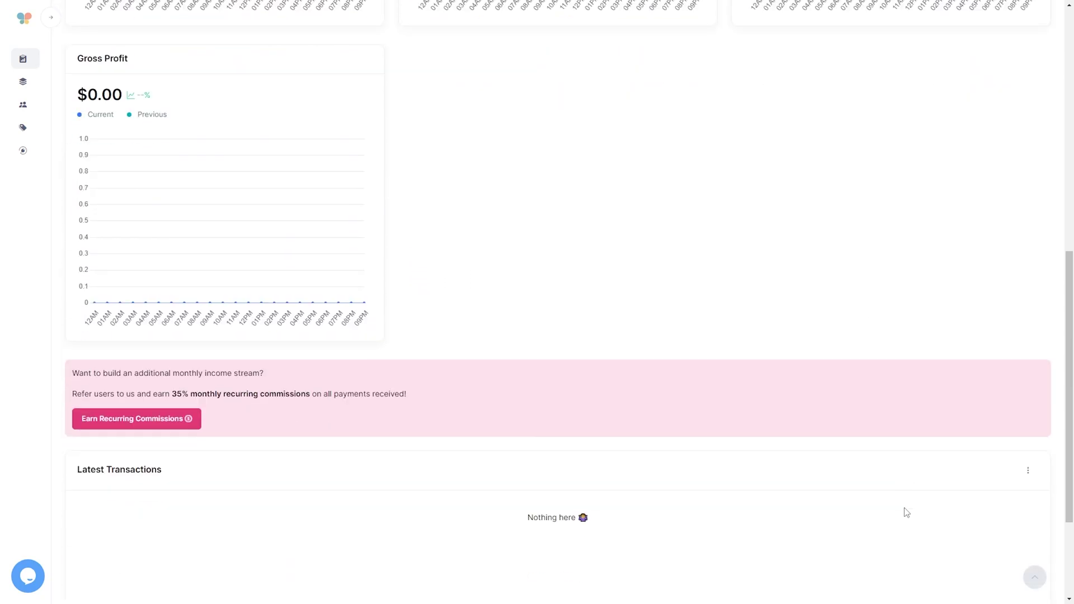
scroll(603, 259, up, 6)
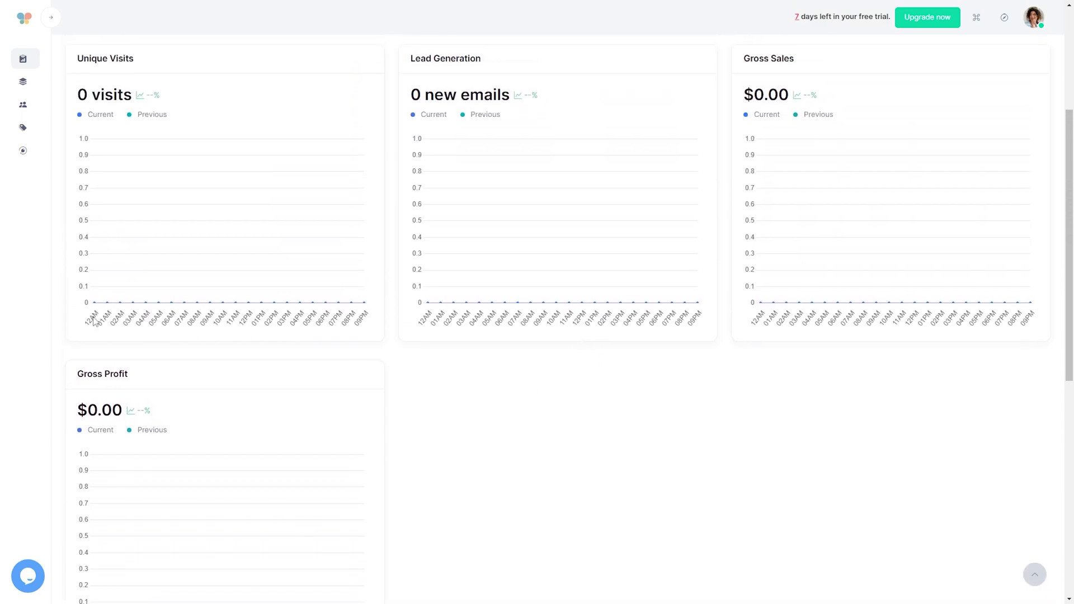
scroll(727, 442, up, 2)
scroll(728, 441, up, 2)
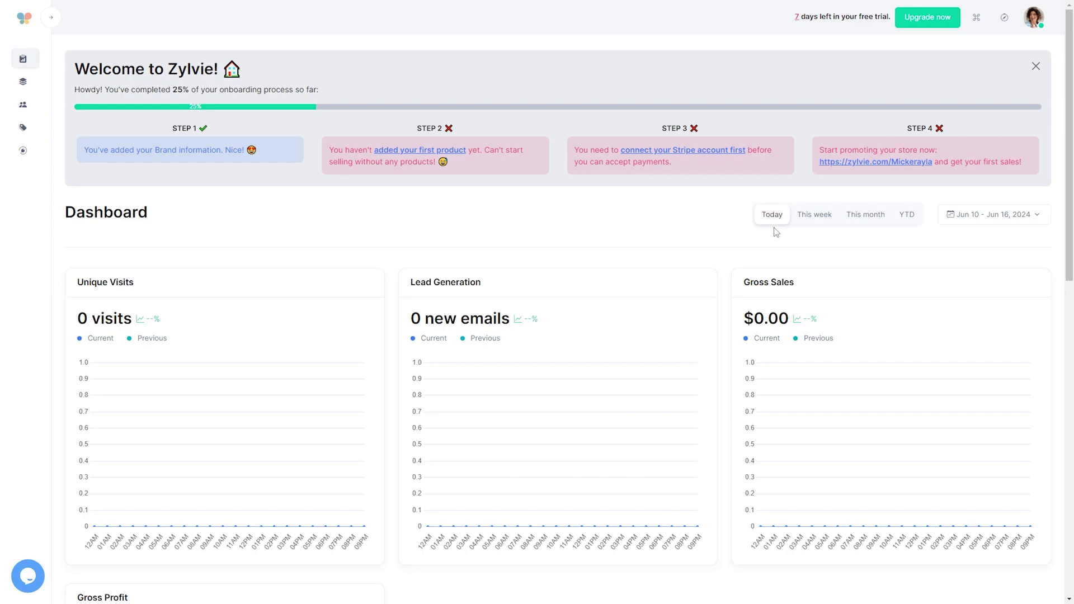
Step: View the dashboard statistics for this week, this month and the year to date in turn
click(822, 223)
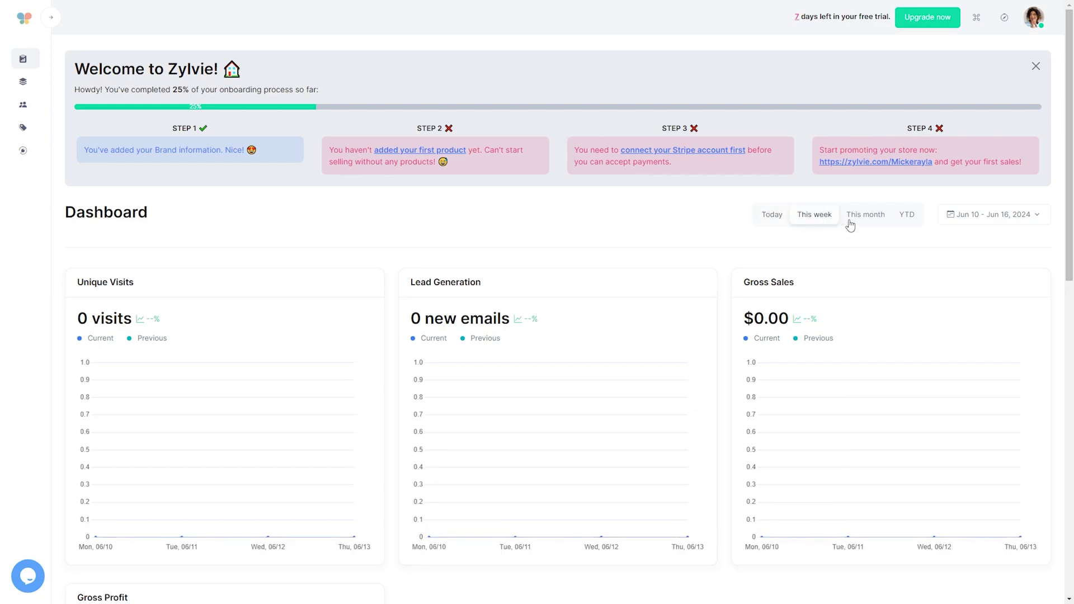
click(872, 217)
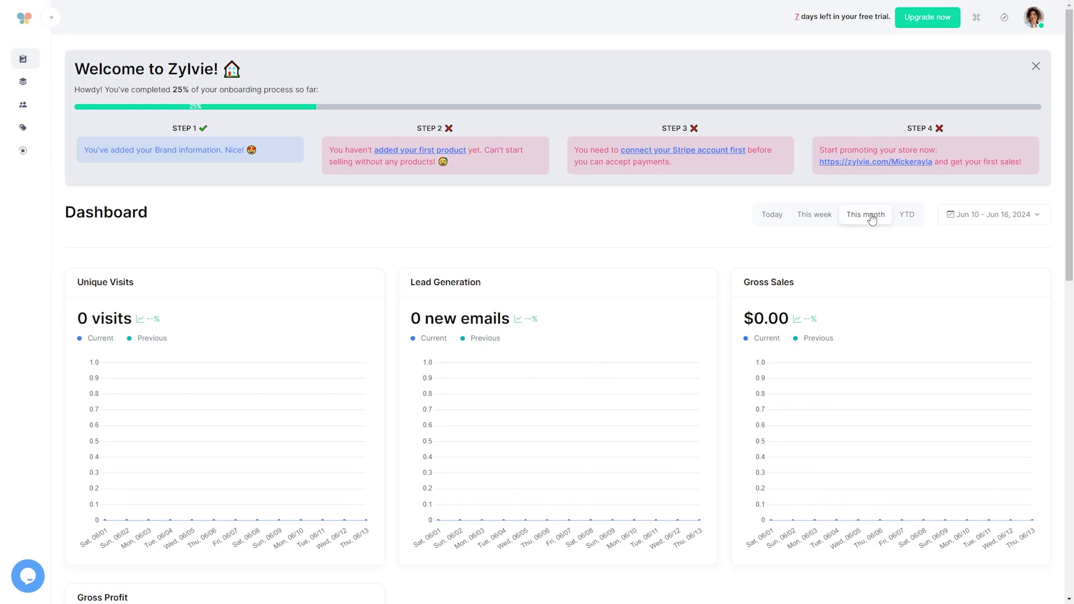
click(912, 224)
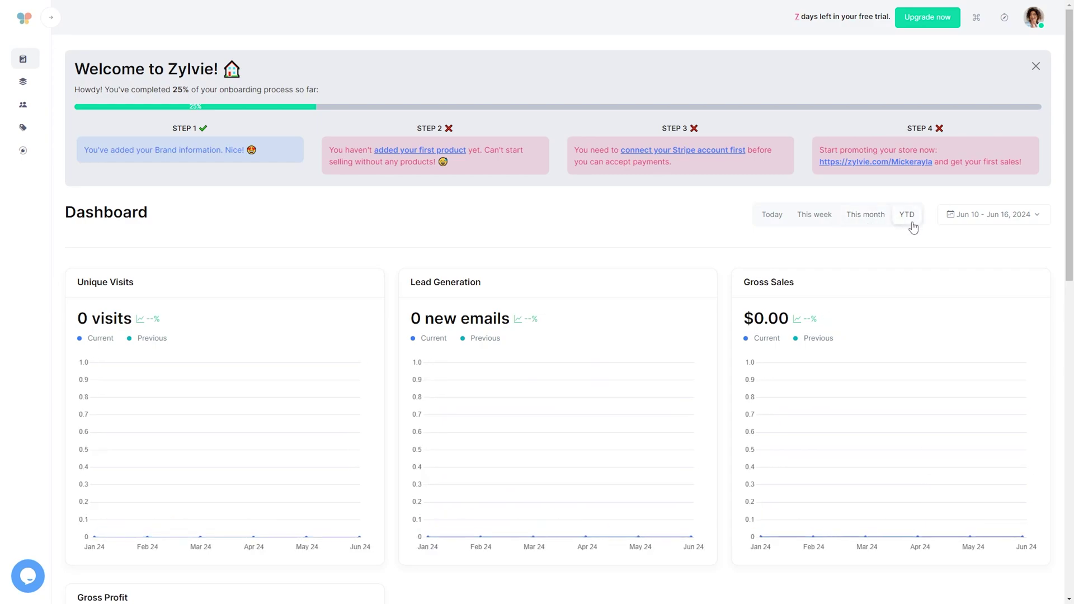
Step: Apply a custom dashboard date range from May 1 to June 13, 2024
click(945, 225)
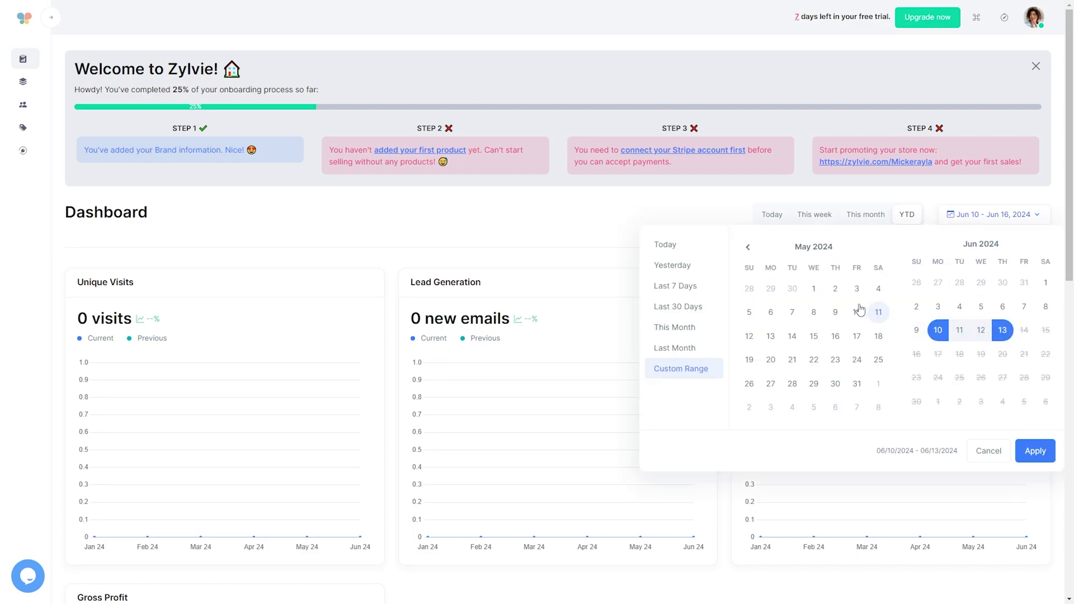
click(814, 289)
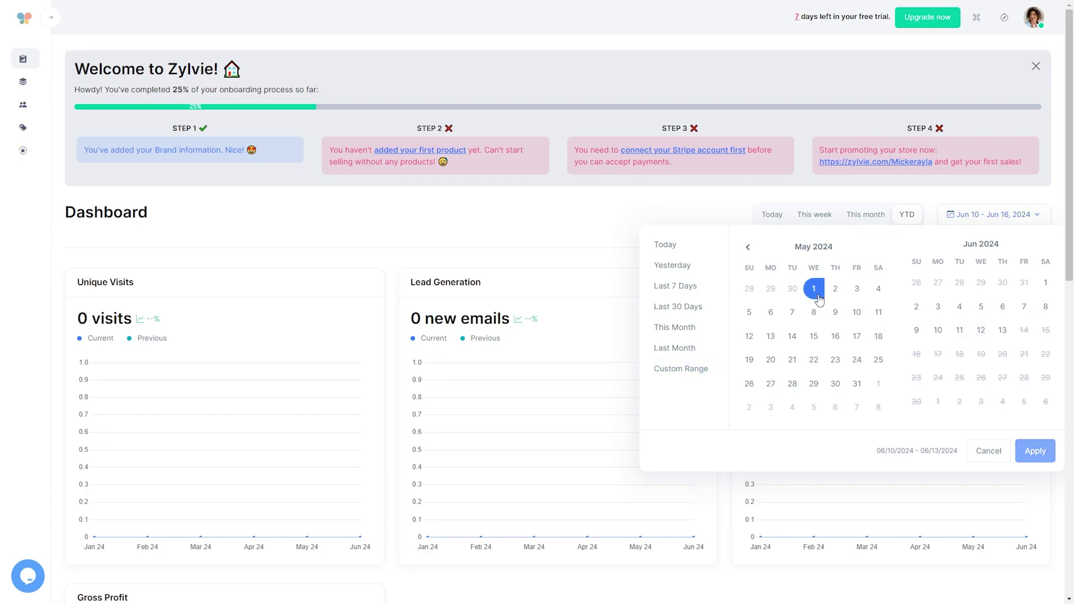
click(999, 333)
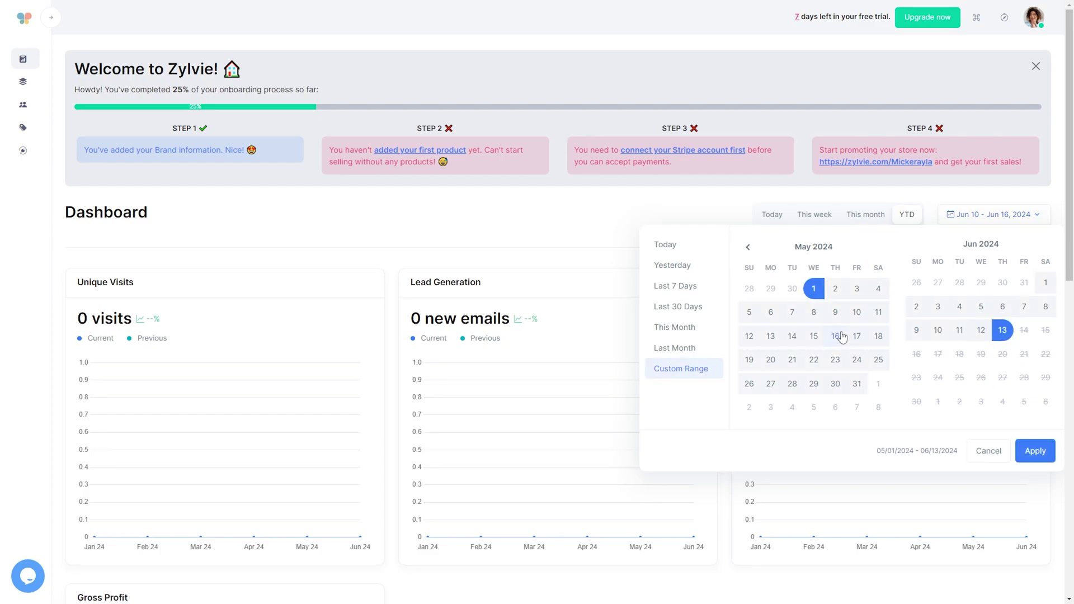
click(1035, 451)
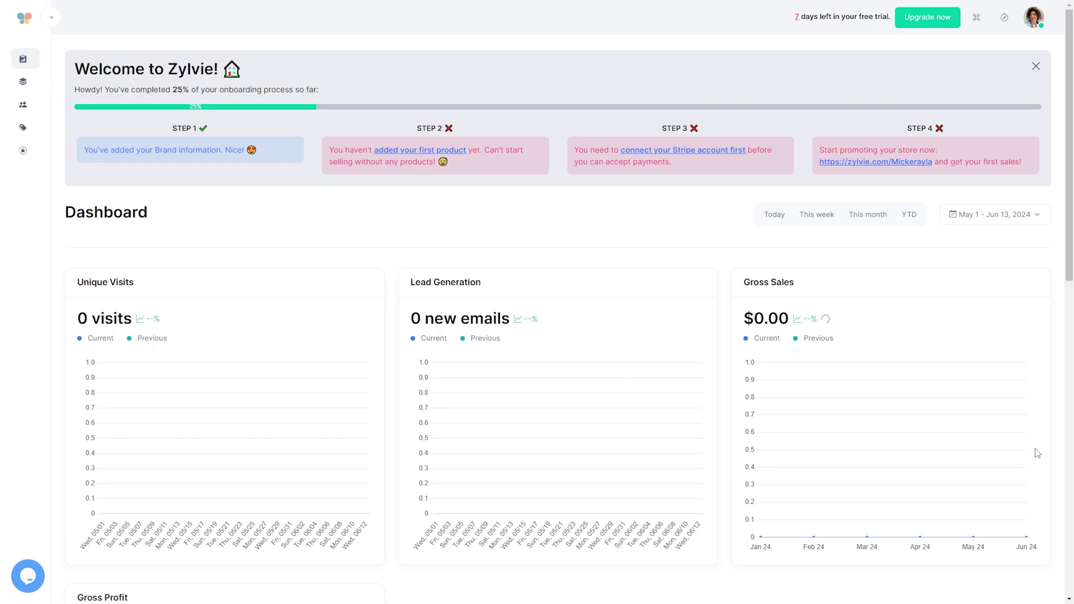
Step: Examine the dashboard charts and latest transactions for the custom date range, then reveal the full navigation menu
scroll(901, 403, down, 1)
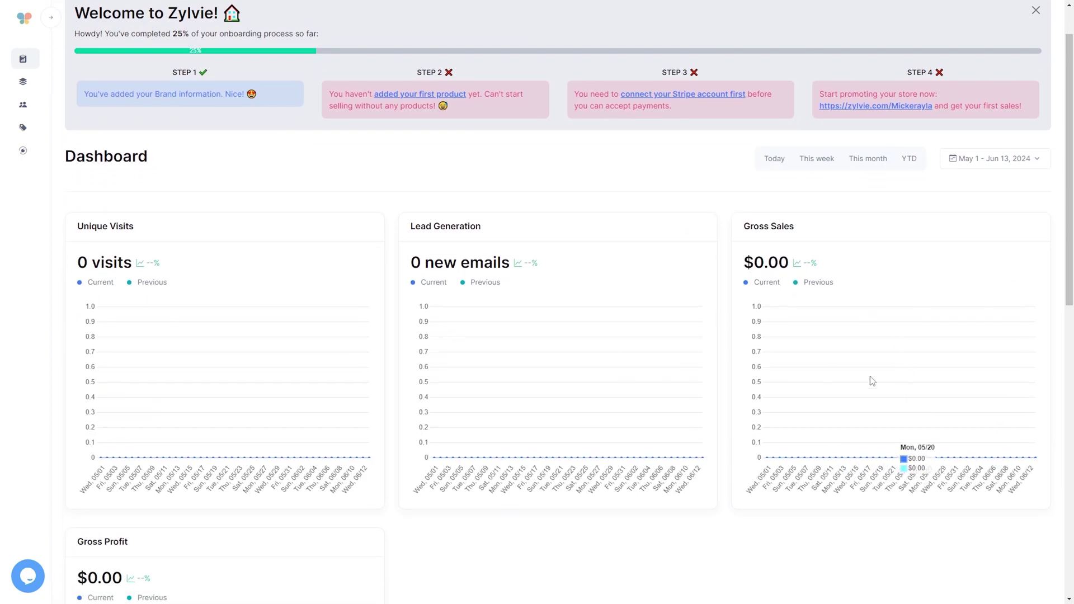
mouse_move(162, 467)
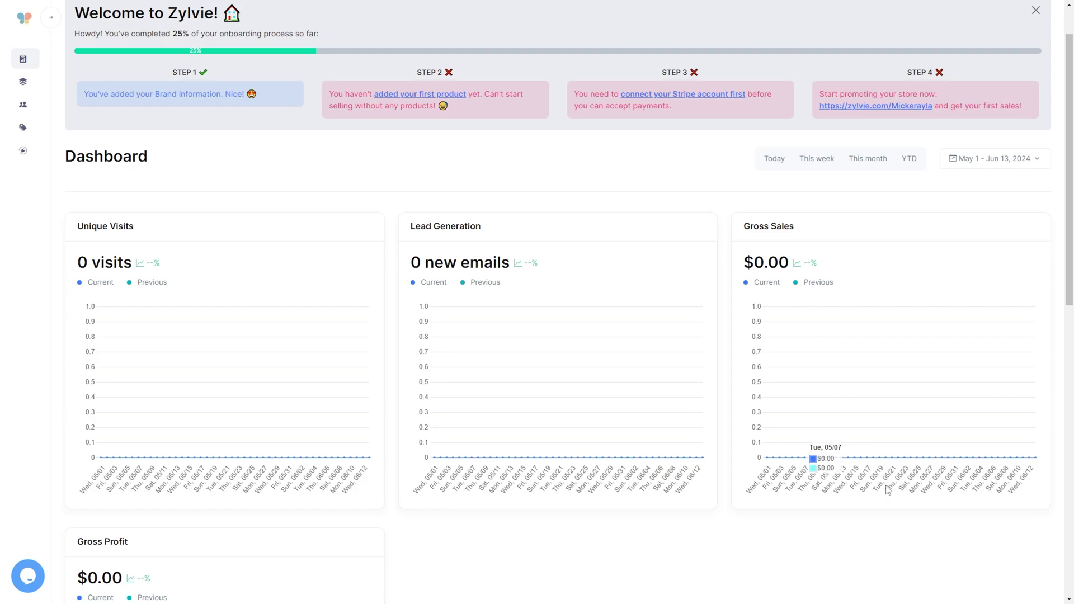
scroll(888, 490, down, 3)
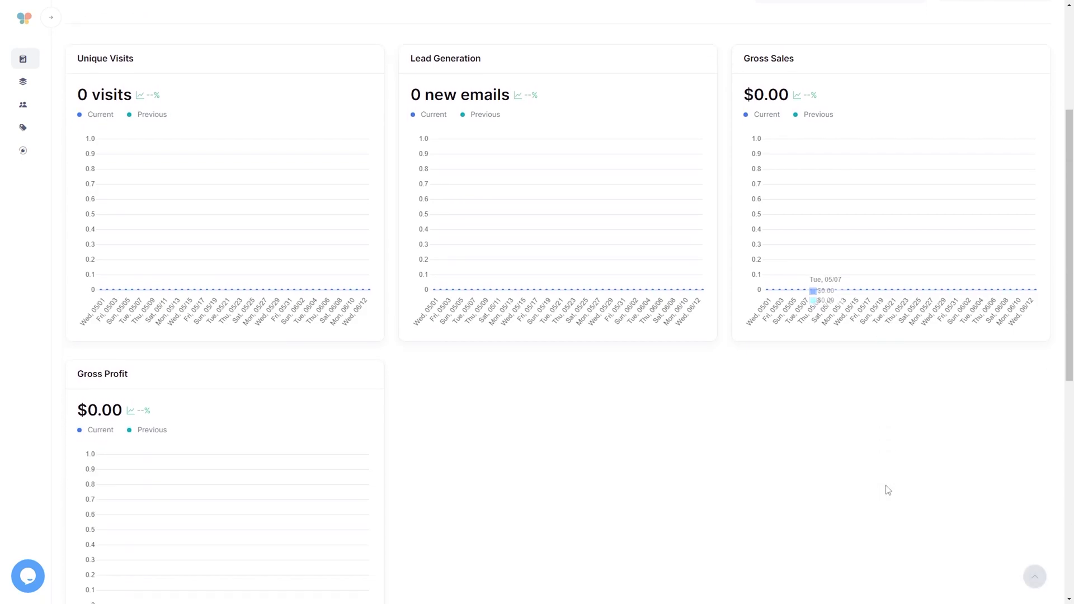
scroll(887, 490, down, 3)
scroll(887, 490, down, 5)
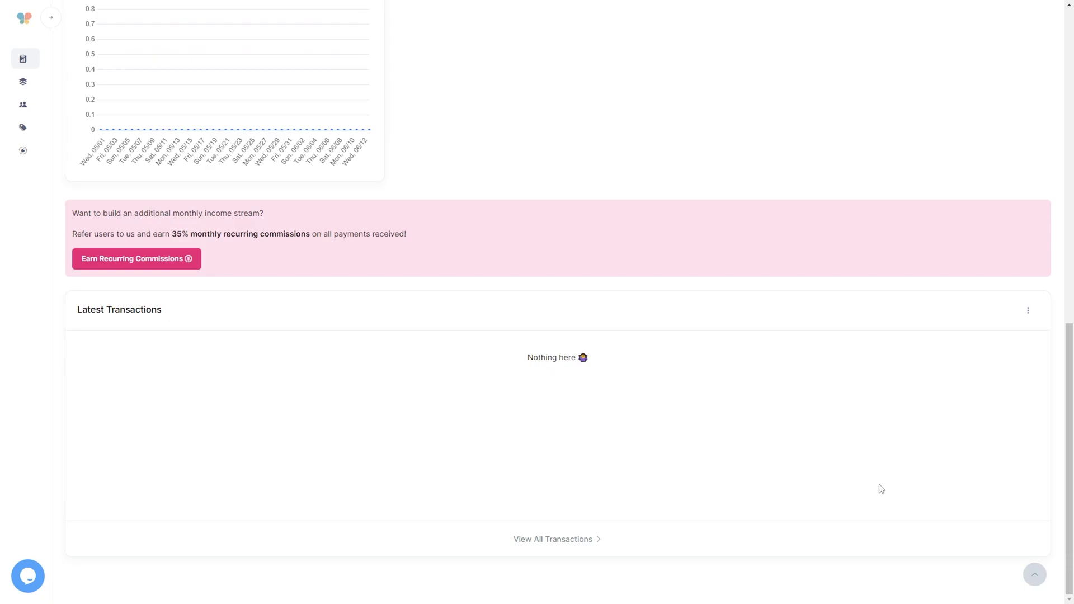
scroll(881, 490, up, 15)
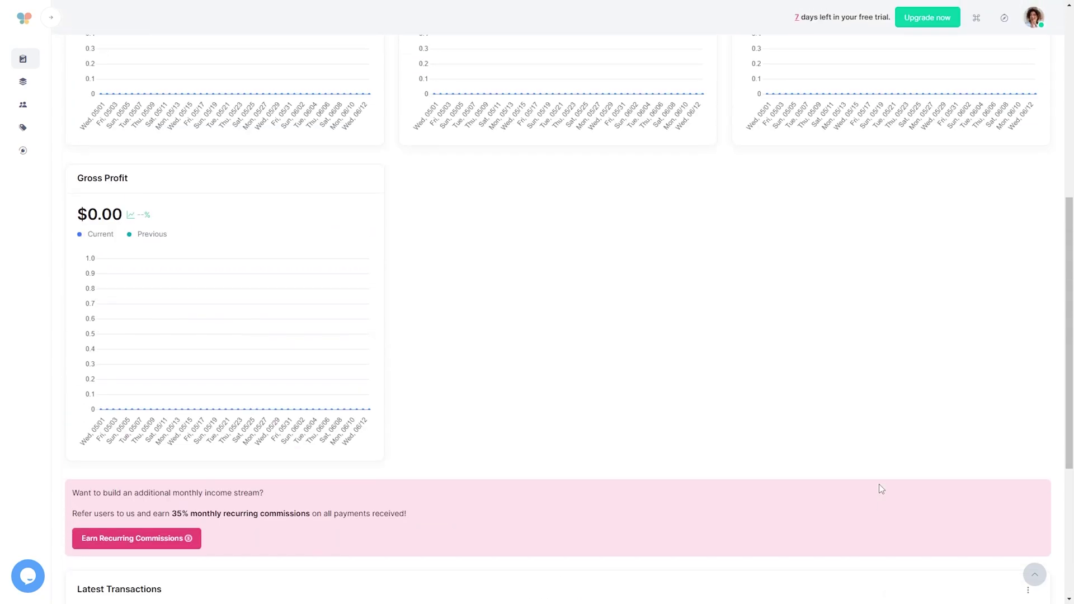
mouse_move(2, 164)
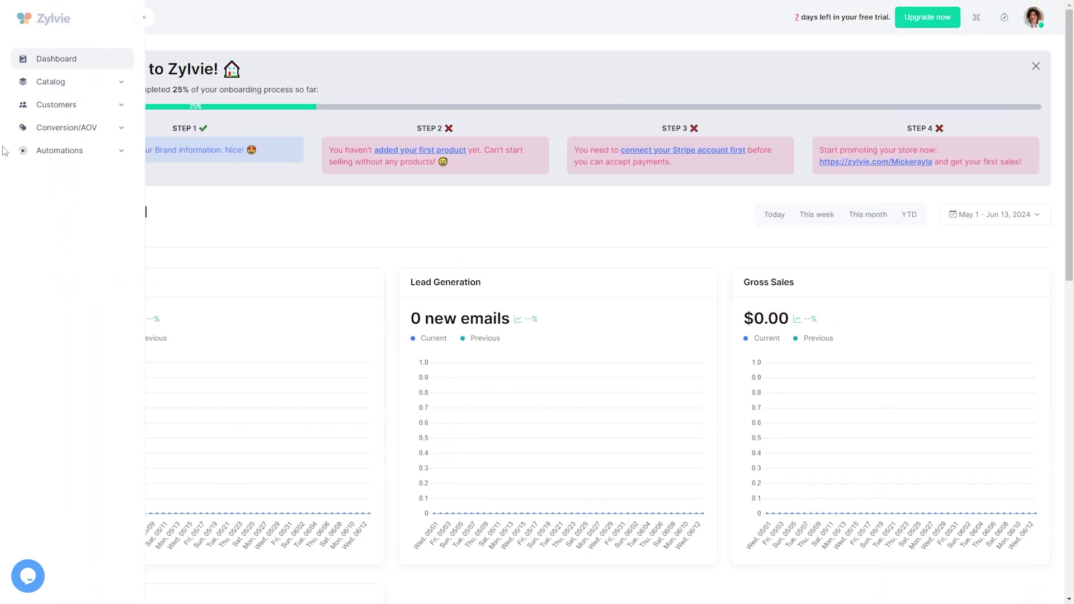
Step: Open the catalog's Products page and start adding the first product
mouse_move(47, 82)
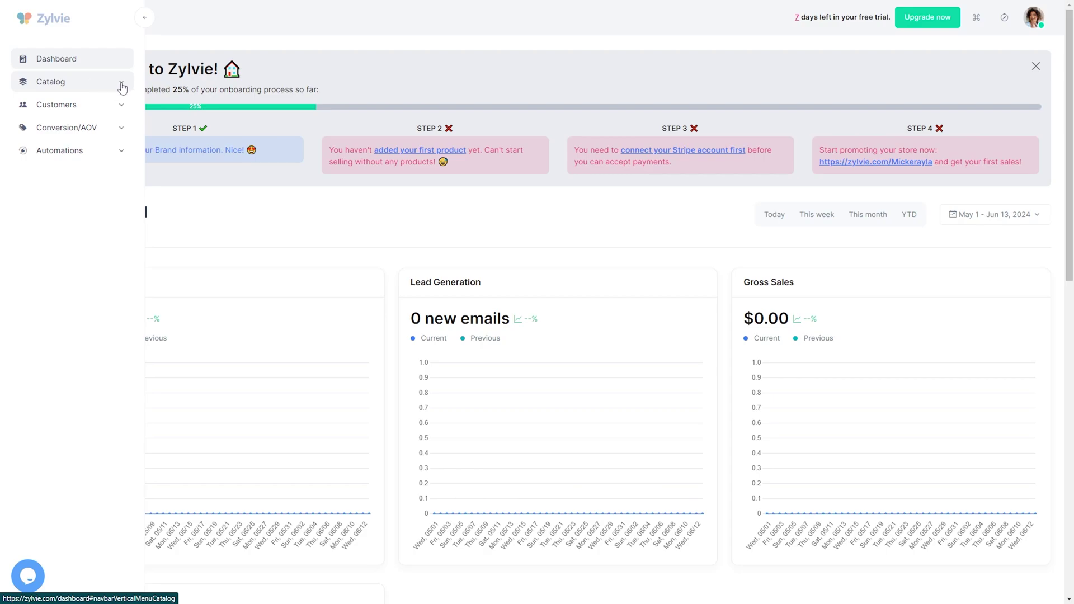
click(47, 90)
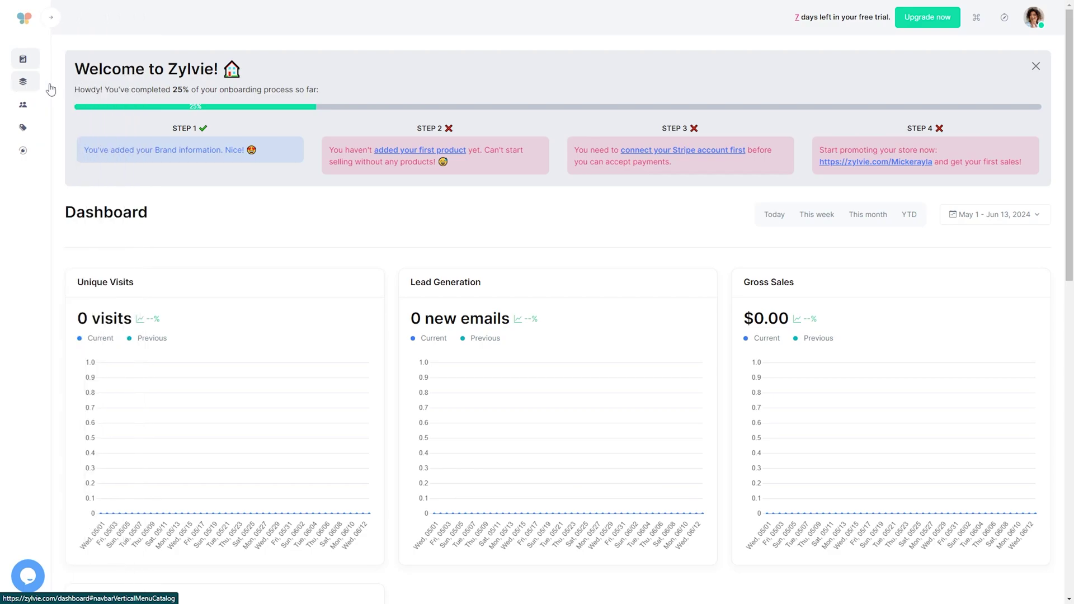
click(47, 89)
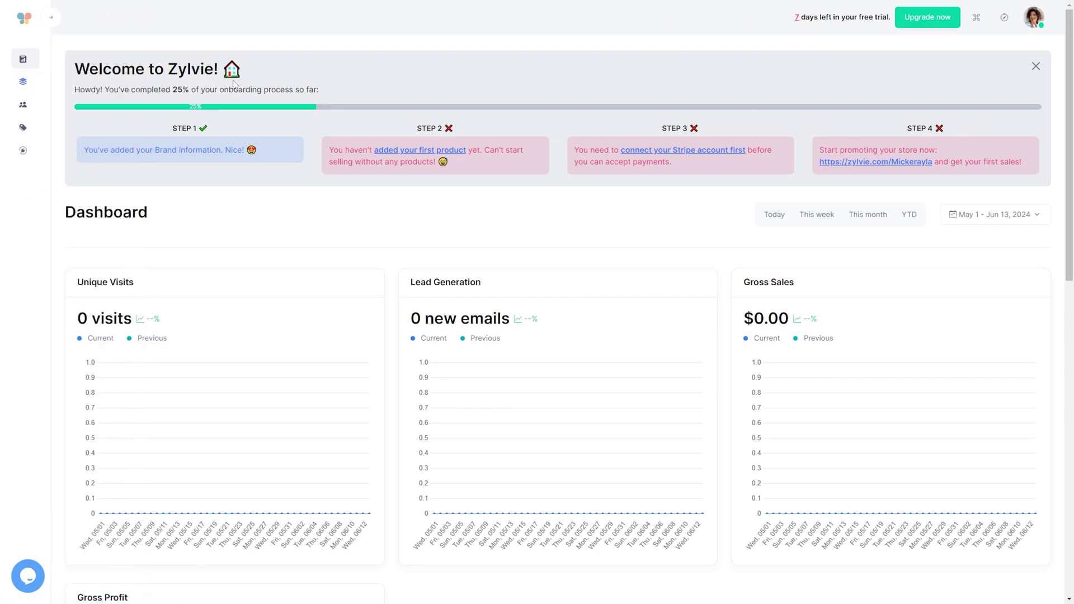
click(48, 89)
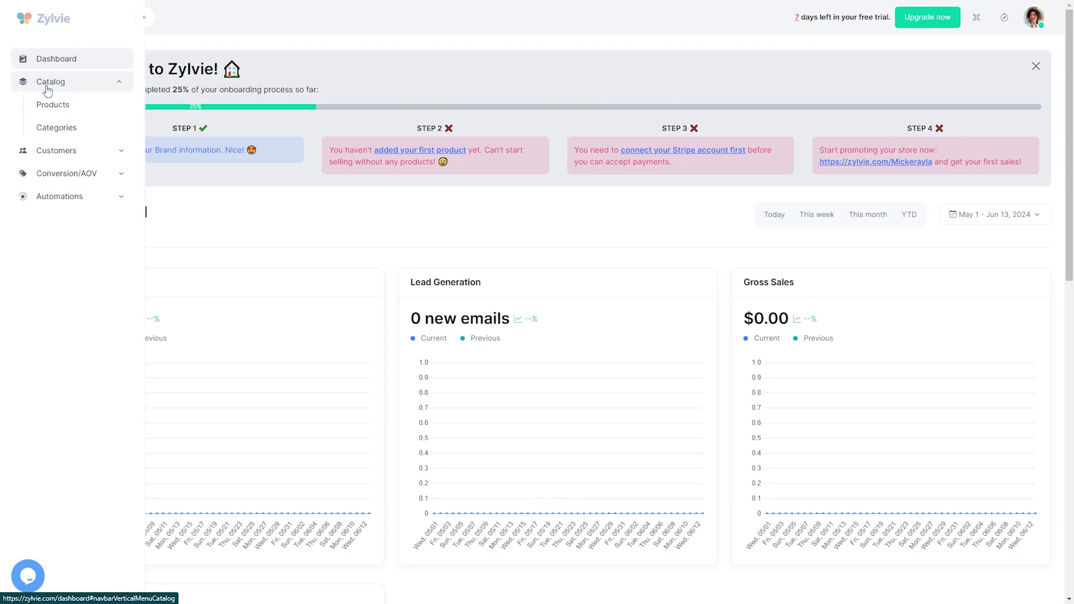
click(90, 108)
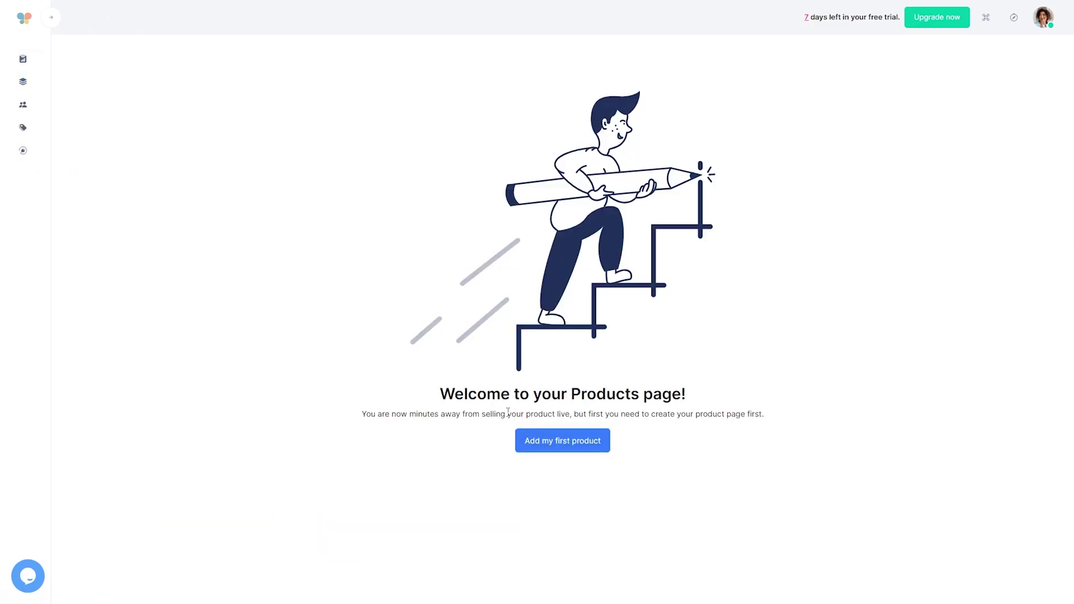
click(566, 449)
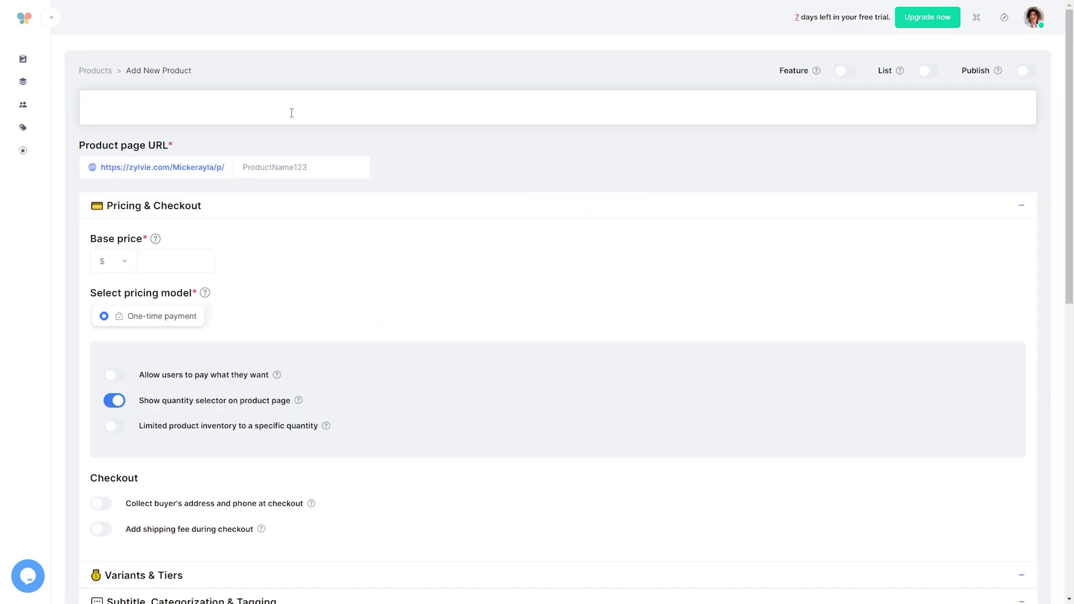
Step: Name the new product "Basic Teeshirt" and set its product page URL ending to "basic_tee"
text(Basic Tees)
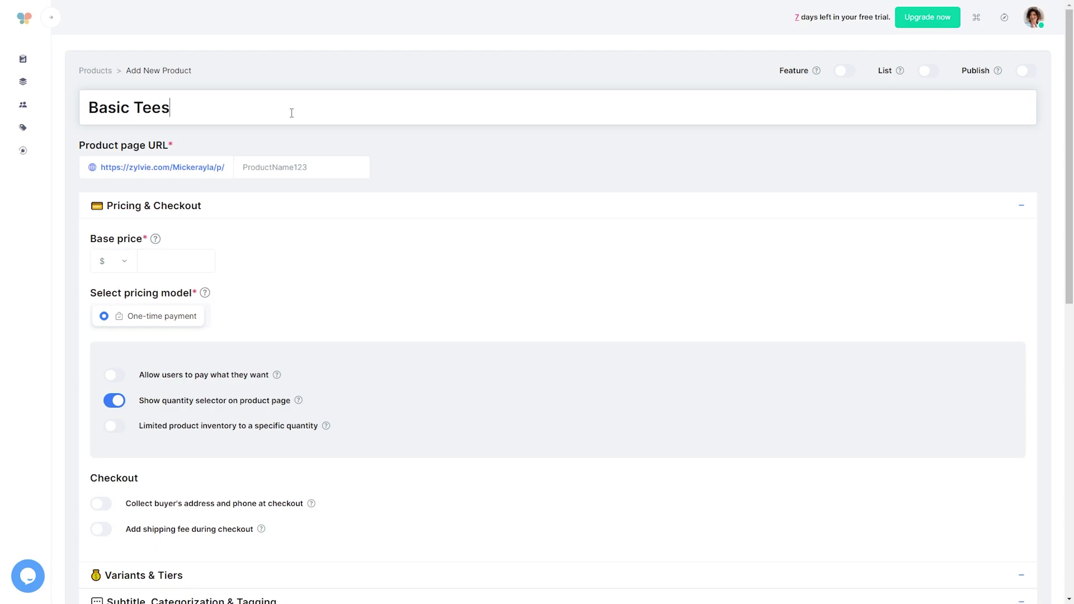
text(hirt)
click(270, 168)
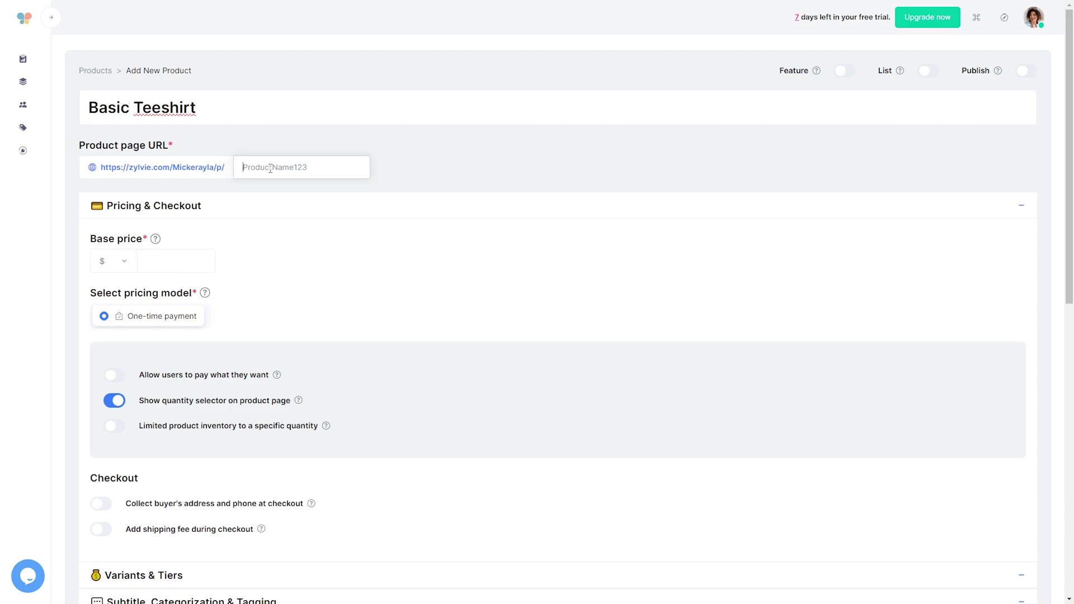
text(basic_tee)
Step: Set the product's base price to 25 with the $ currency
scroll(391, 257, down, 1)
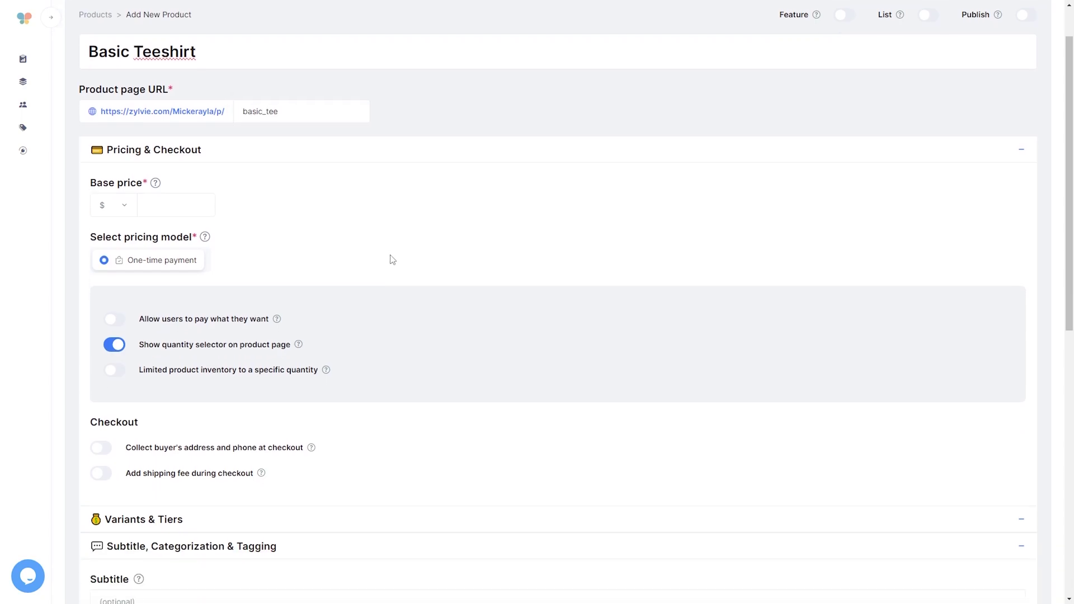
click(161, 213)
text(25)
click(119, 206)
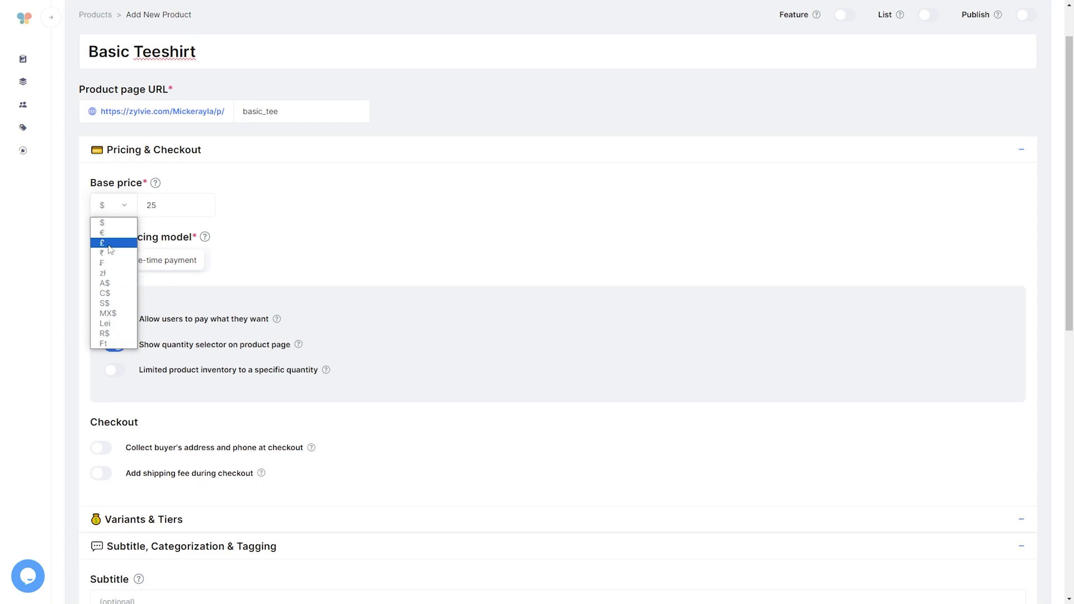
click(106, 223)
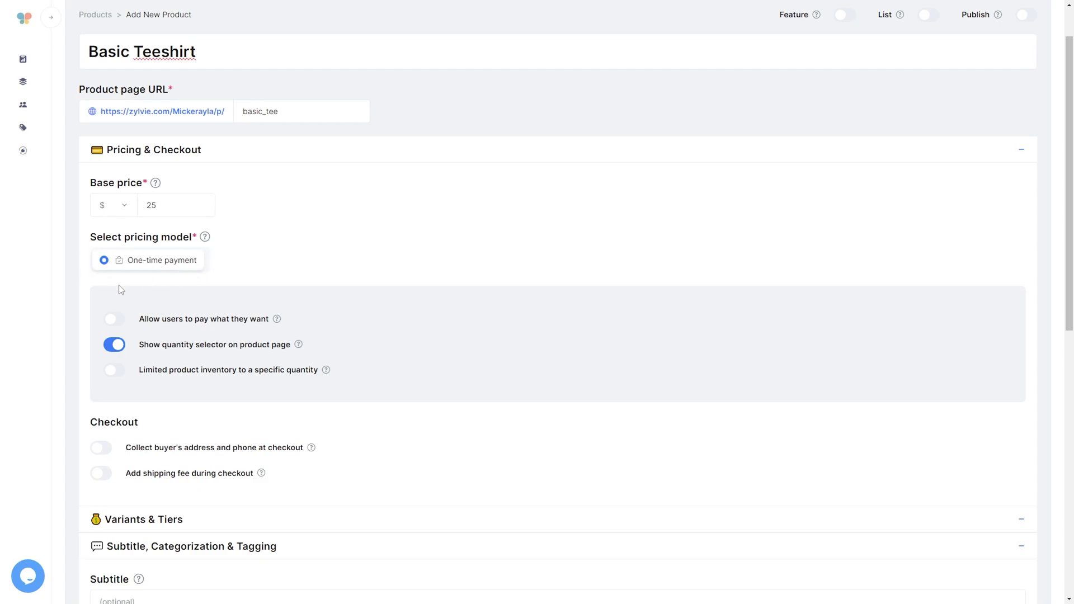
Step: Allow users to pay what they want and limit the product's inventory to 30 purchases
scroll(354, 264, down, 2)
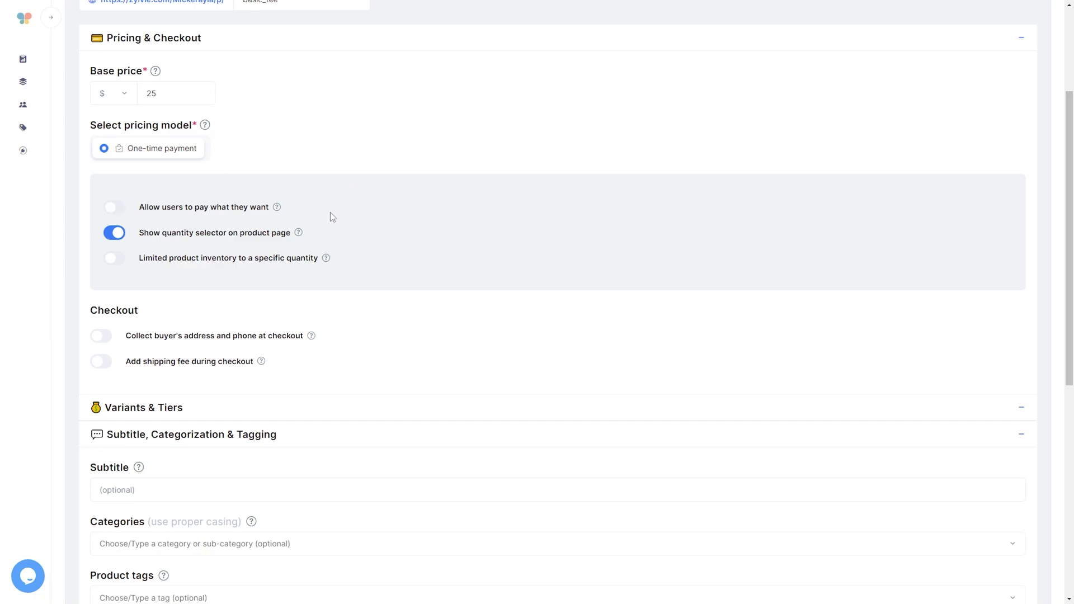
click(114, 208)
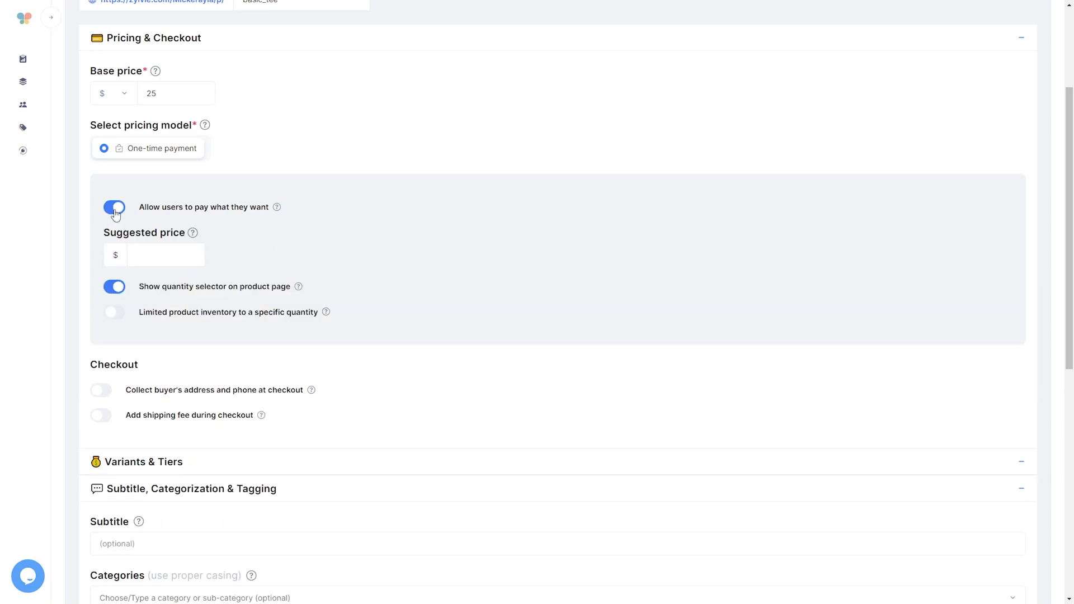
click(156, 259)
scroll(184, 295, down, 3)
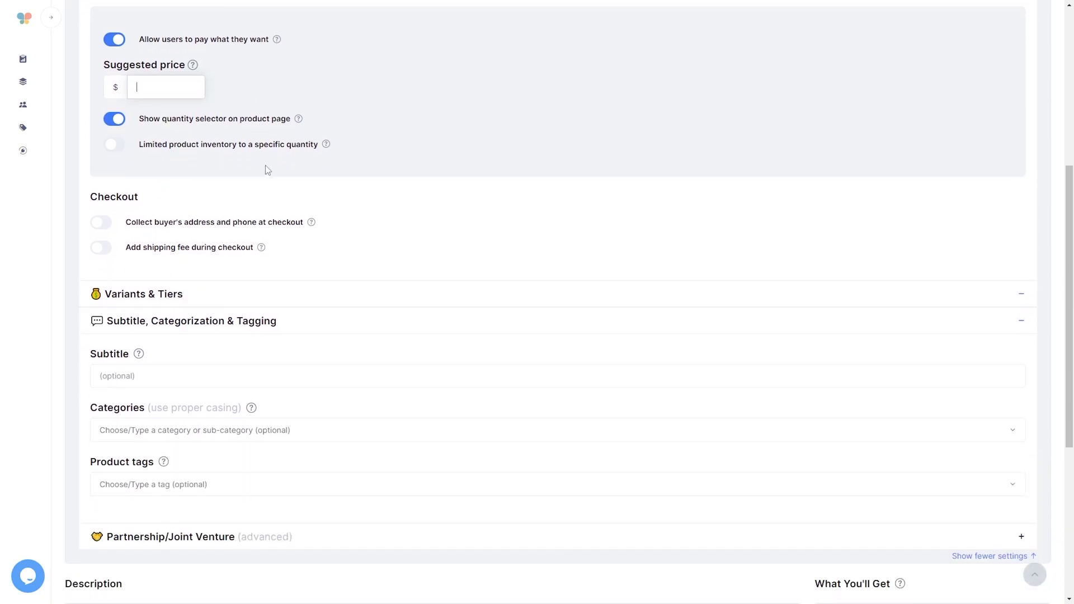
click(114, 146)
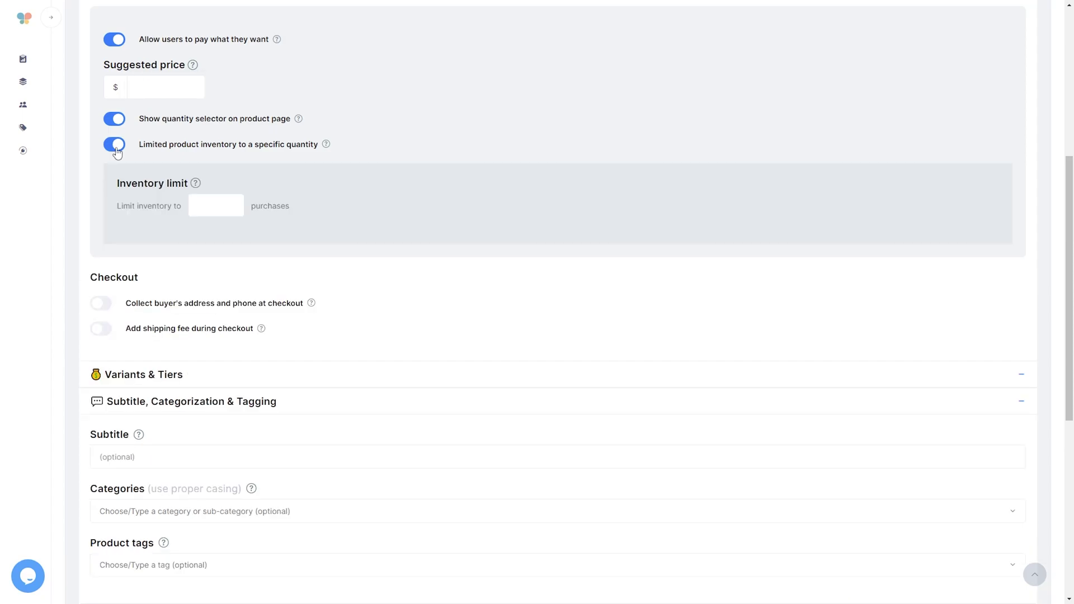
click(216, 207)
text(30)
click(480, 307)
click(480, 307)
Step: Try out collecting the buyer's address and phone at checkout, leaving the option switched off
scroll(476, 307, down, 2)
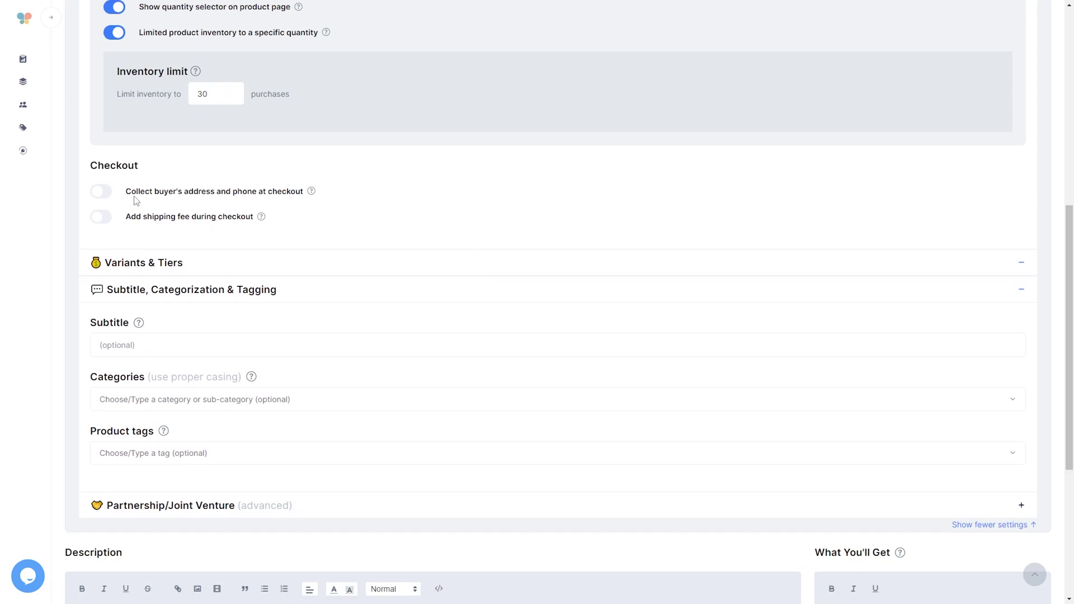
drag(131, 196, 294, 200)
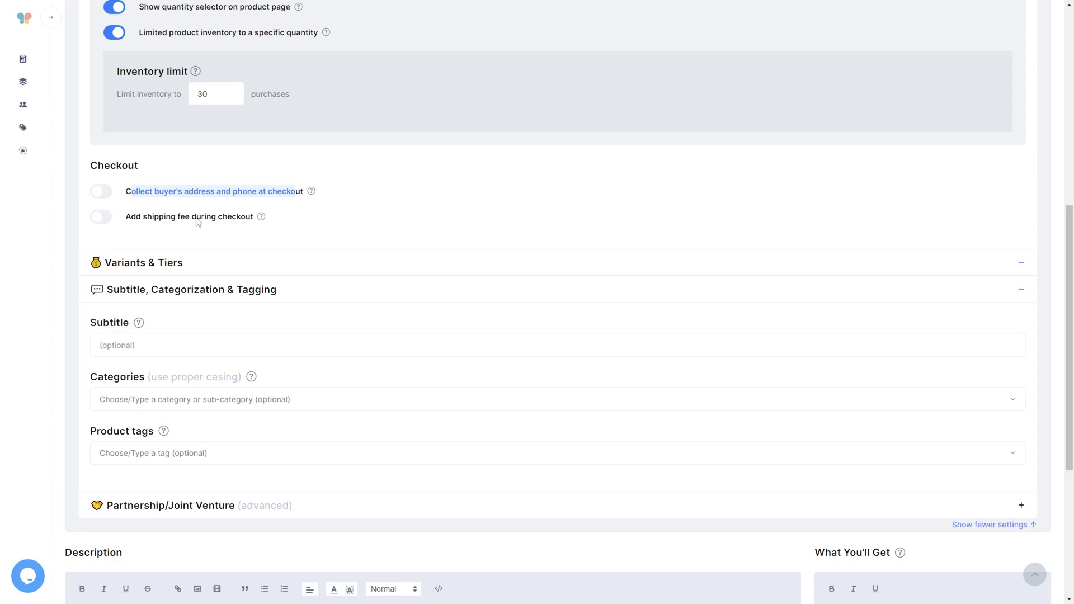
click(460, 191)
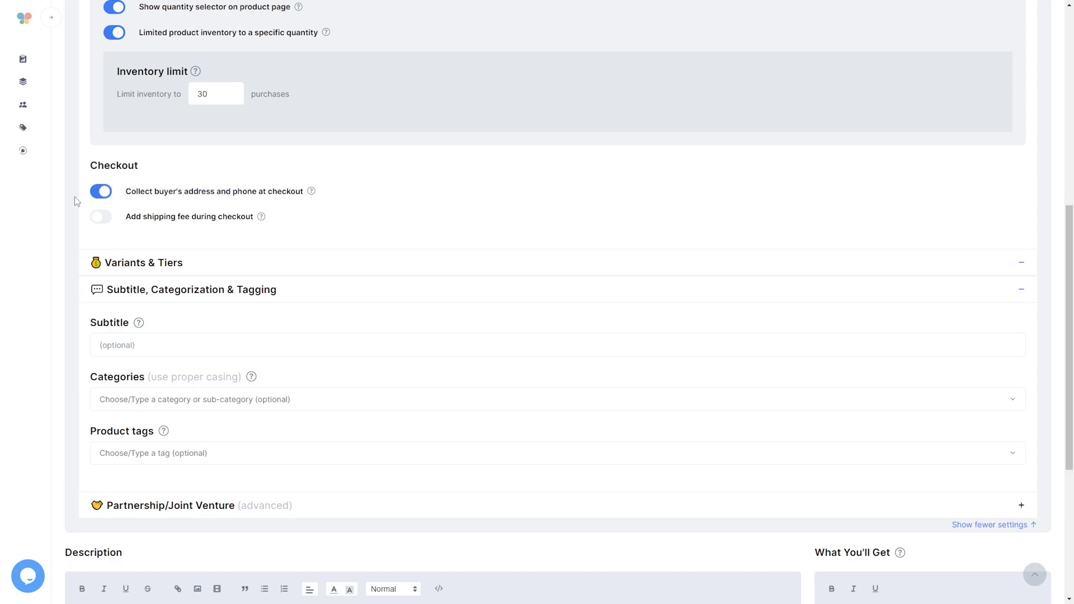
click(99, 193)
click(510, 193)
click(507, 193)
click(809, 183)
click(919, 197)
click(918, 196)
click(919, 195)
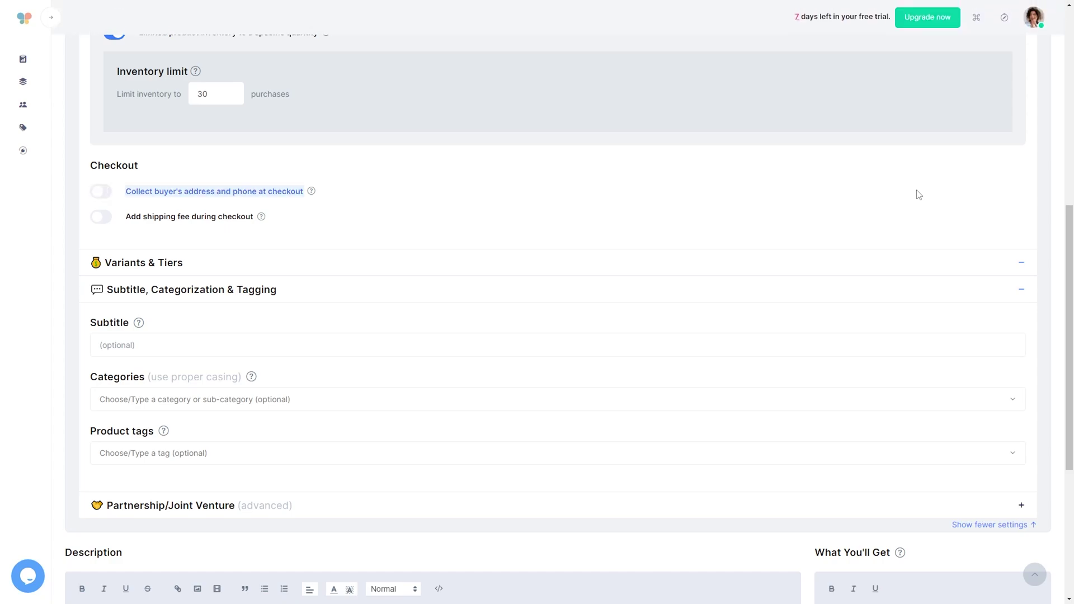
click(919, 195)
click(916, 194)
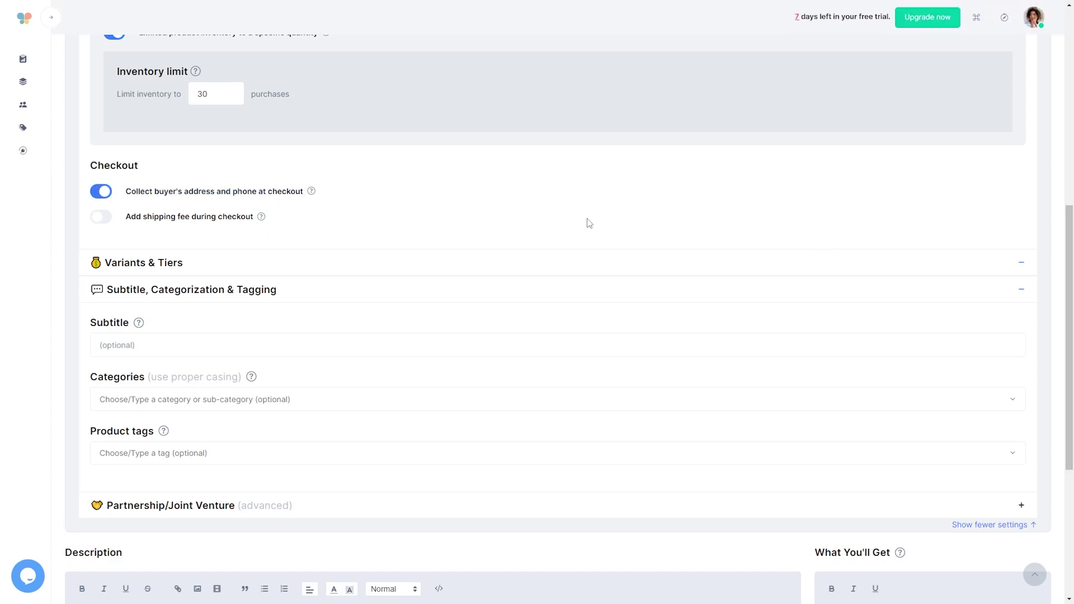
click(499, 195)
Step: Expand the Variants & Tiers section and set the product subtitle to "The last tee shirt you'll ever need"
click(1021, 264)
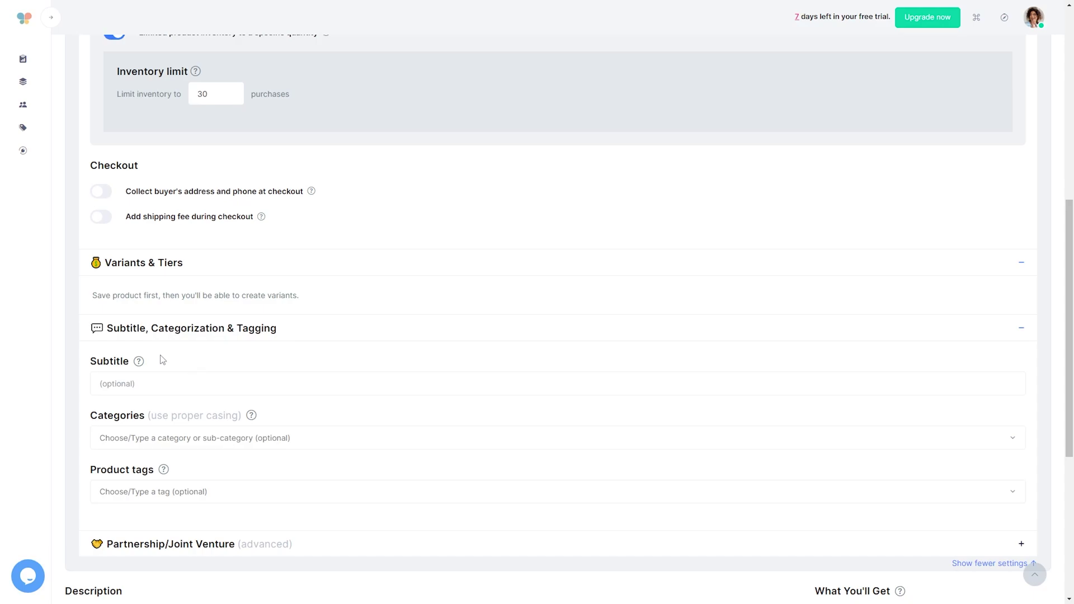
mouse_move(139, 360)
scroll(520, 435, down, 2)
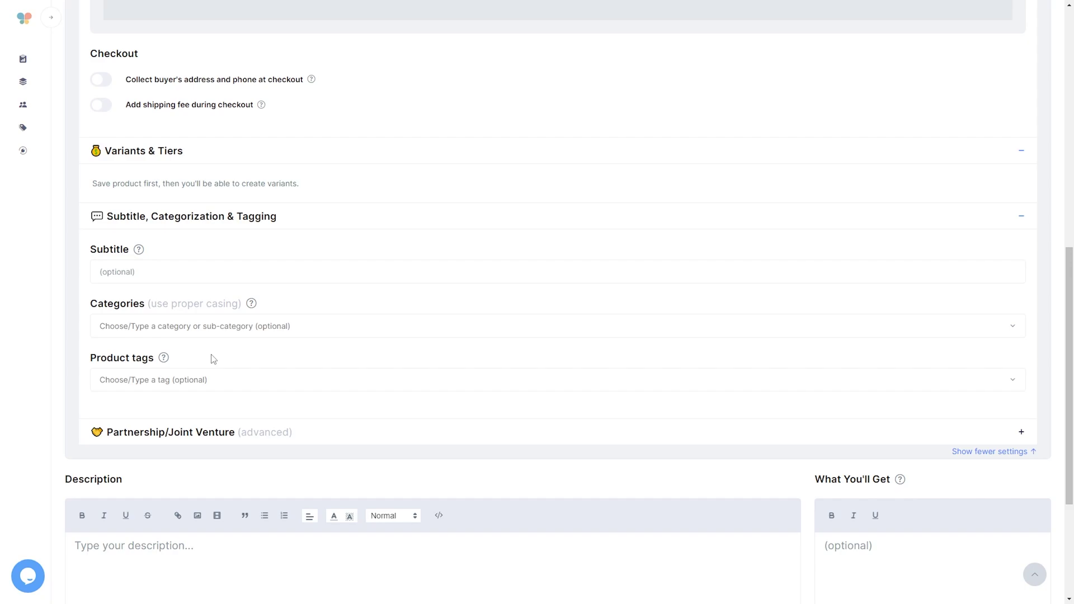
click(185, 273)
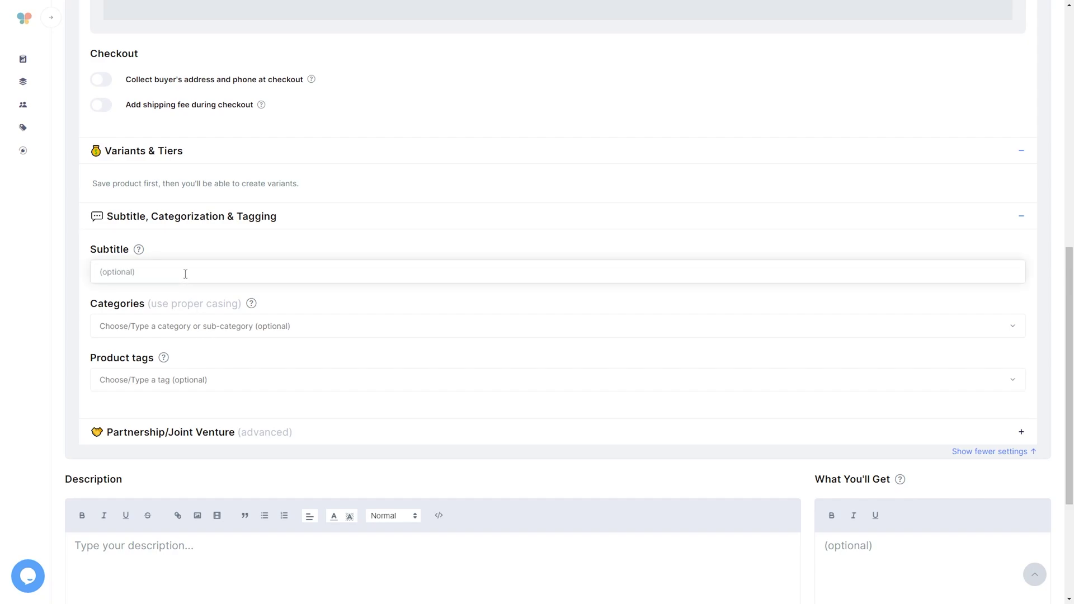
text(The last tee shirt you'll ever need)
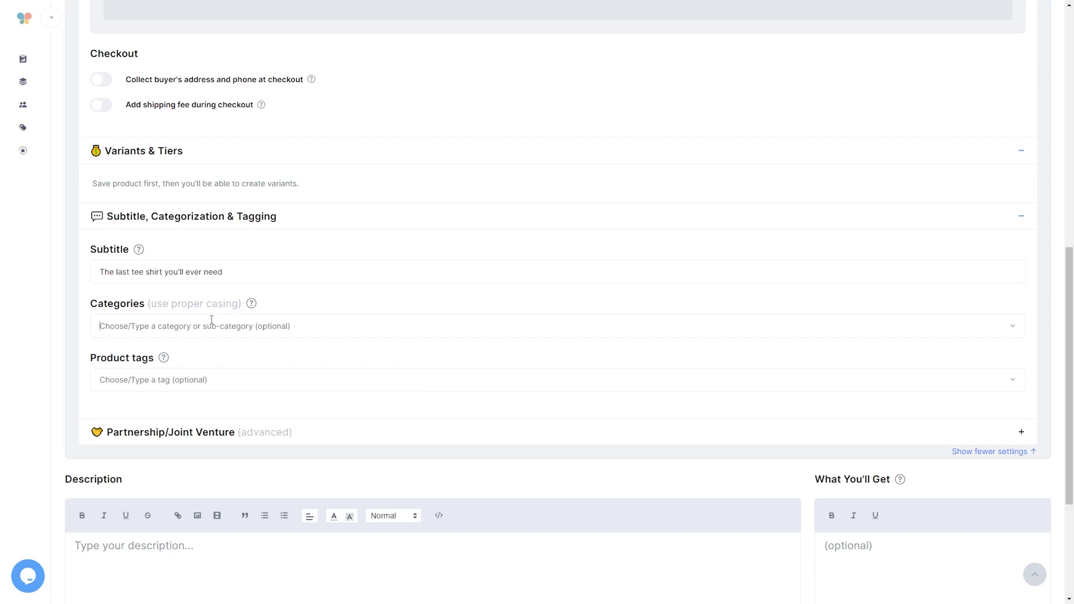
Step: Set the product category to "Merchandise" with a capital M
text(merchand)
key(BackSpace)
key(BackSpace)
key(BackSpace)
key(BackSpace)
key(BackSpace)
key(BackSpace)
key(BackSpace)
key(BackSpace)
text(M)
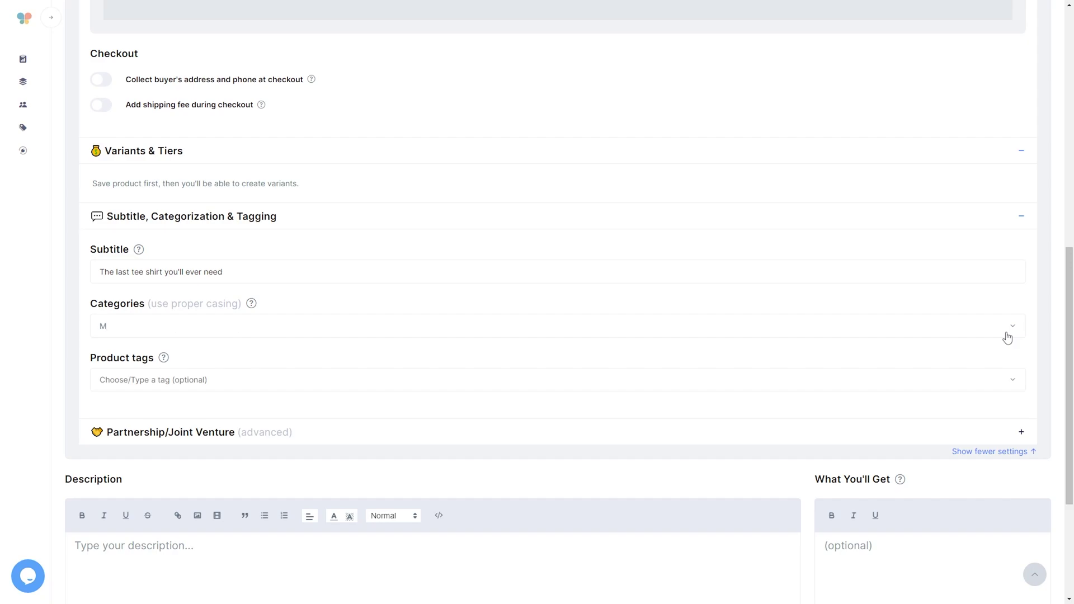
text(erchandise)
Step: Add the product tags "tee shirt", "merchandise" and "clothing"
click(173, 385)
text(tee sh)
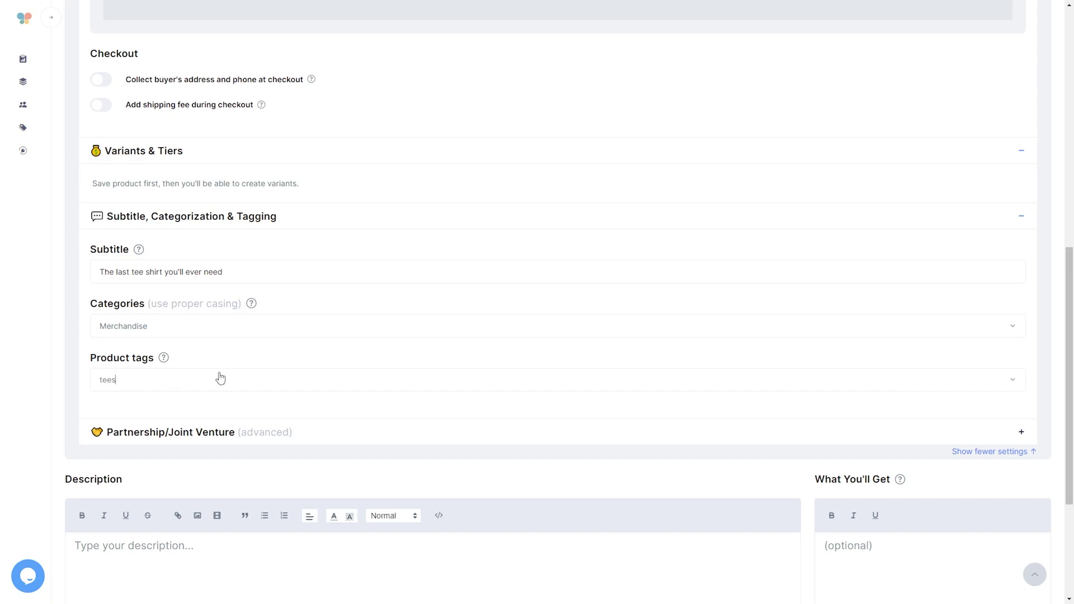
text(irt)
key(Return)
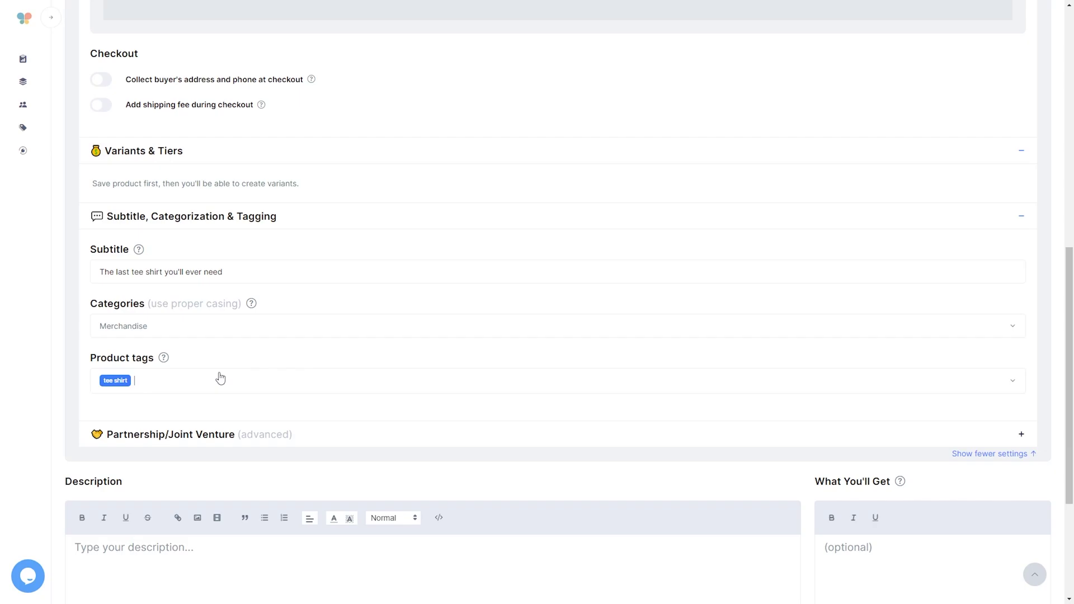
text(merchandise)
key(Return)
text(clo)
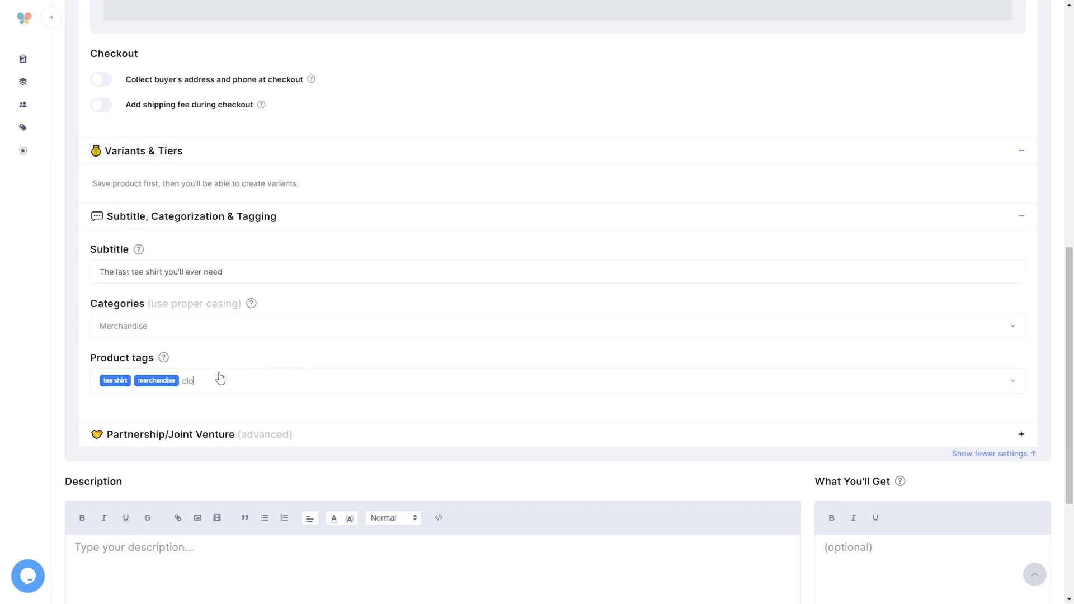
text(thing)
key(Return)
Step: Expand the Partnership/Joint Venture section and enter the description "The last tee shirt you'll ever need! Enjoy this super soft blend"
scroll(495, 385, down, 1)
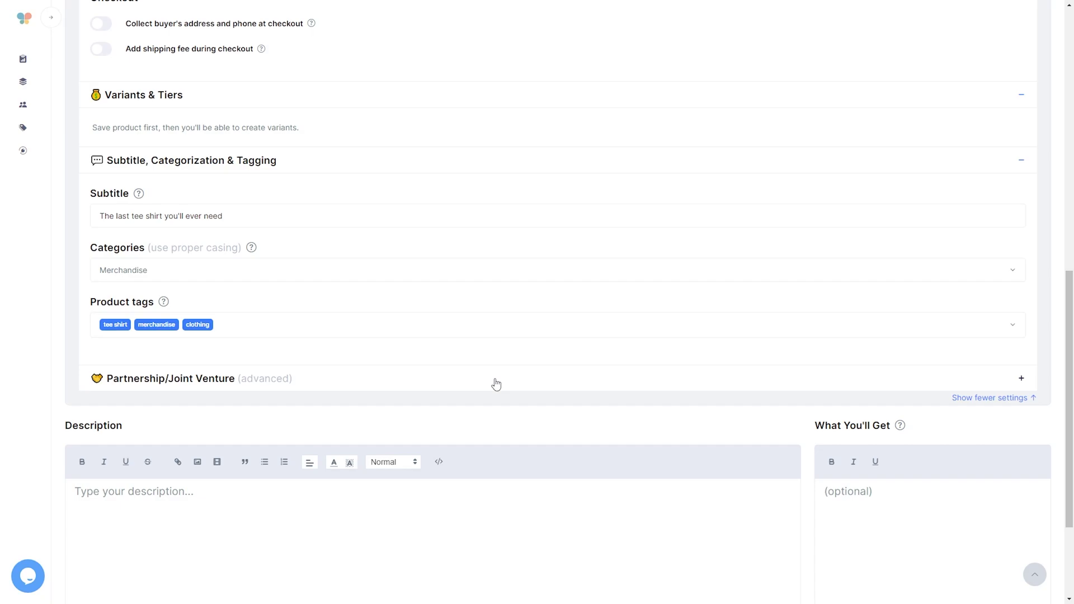
click(495, 384)
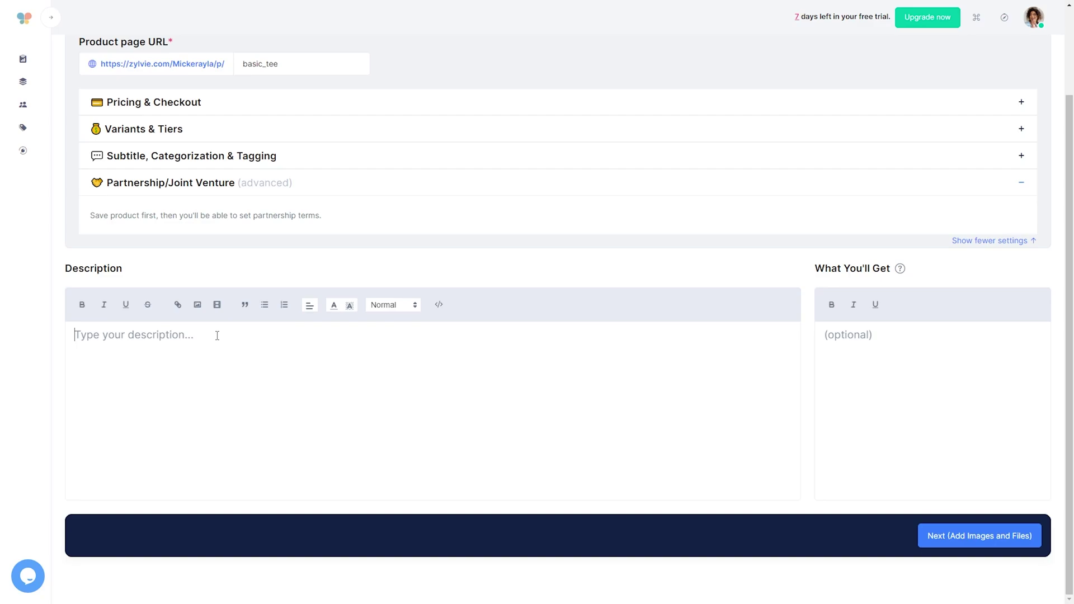
text(The last )
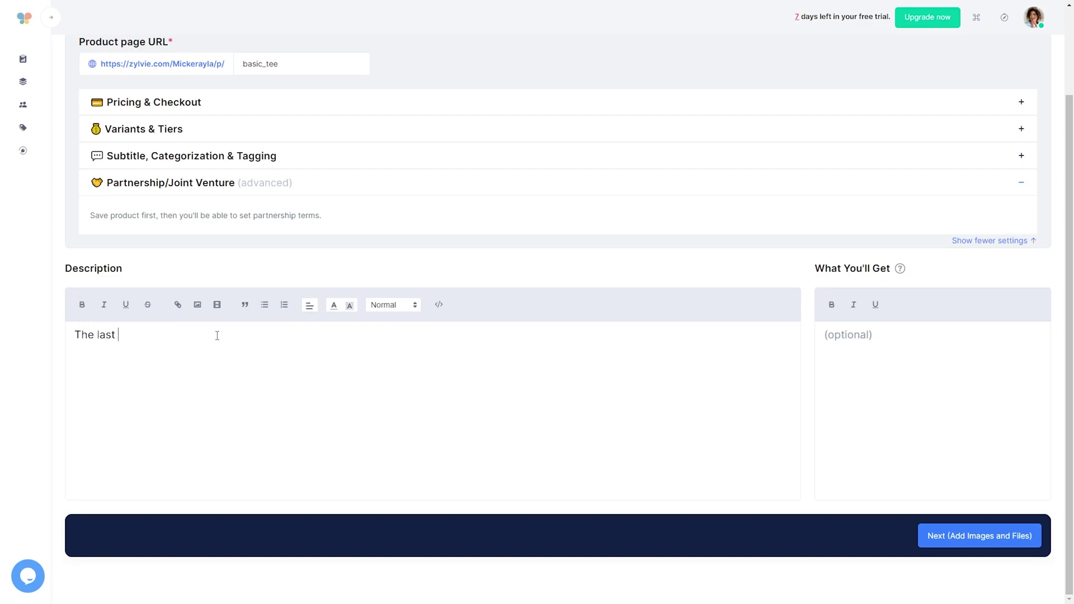
text(tee shirt you'll ever need! Enjoy this super soft blend)
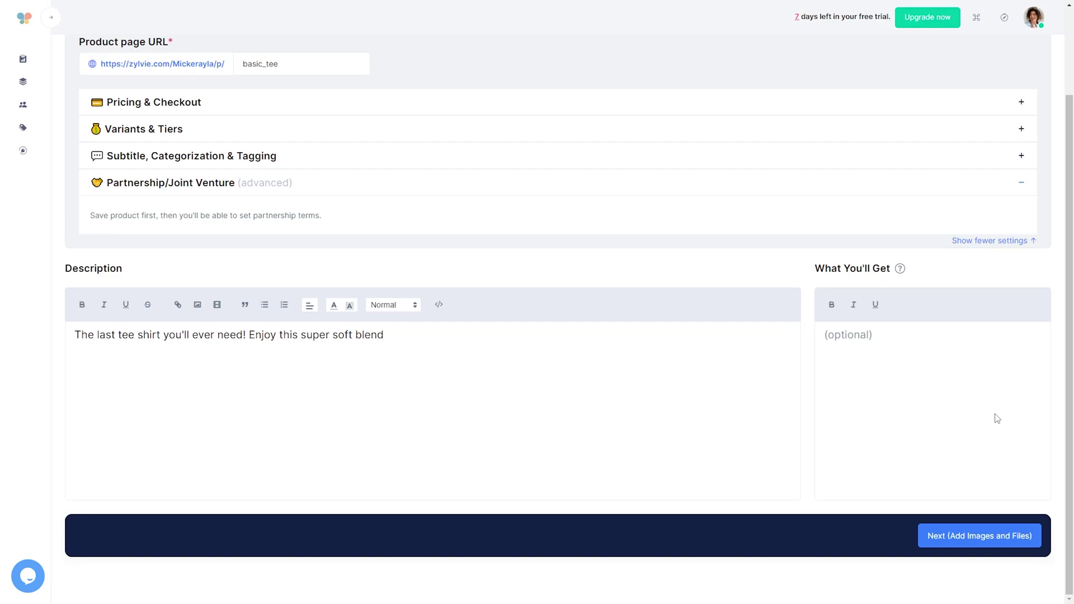
Step: Continue to the product's images and files stage and upload the black bird image
click(992, 544)
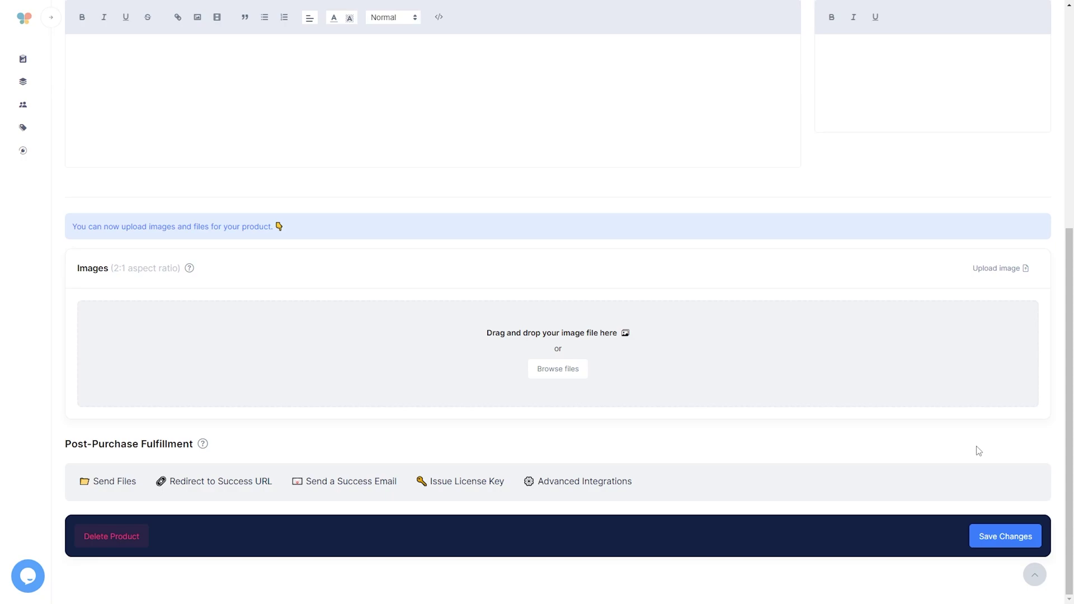
scroll(653, 290, down, 4)
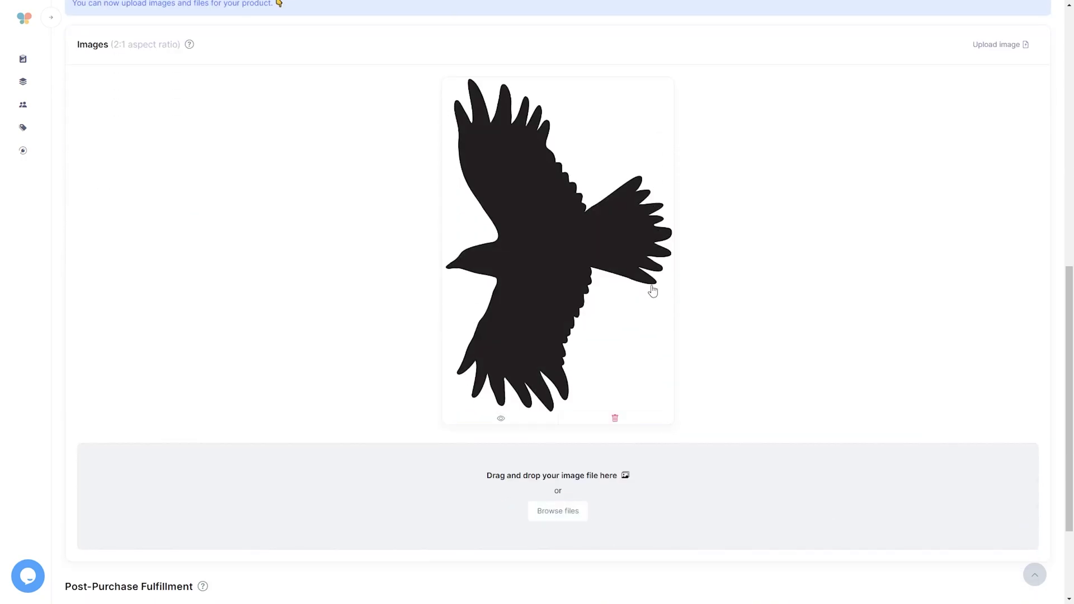
scroll(779, 283, down, 3)
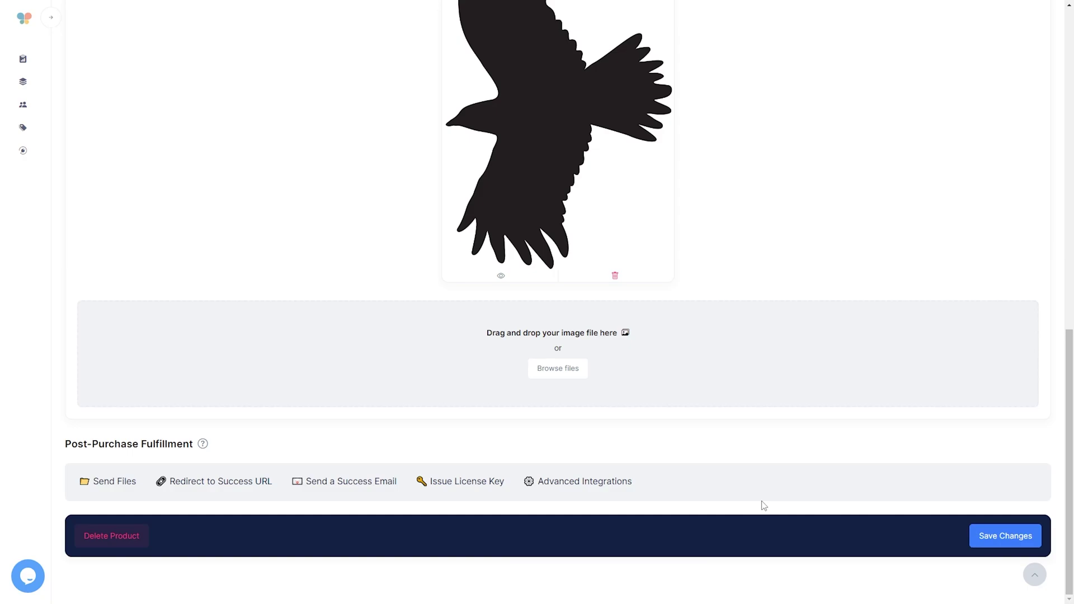
click(619, 489)
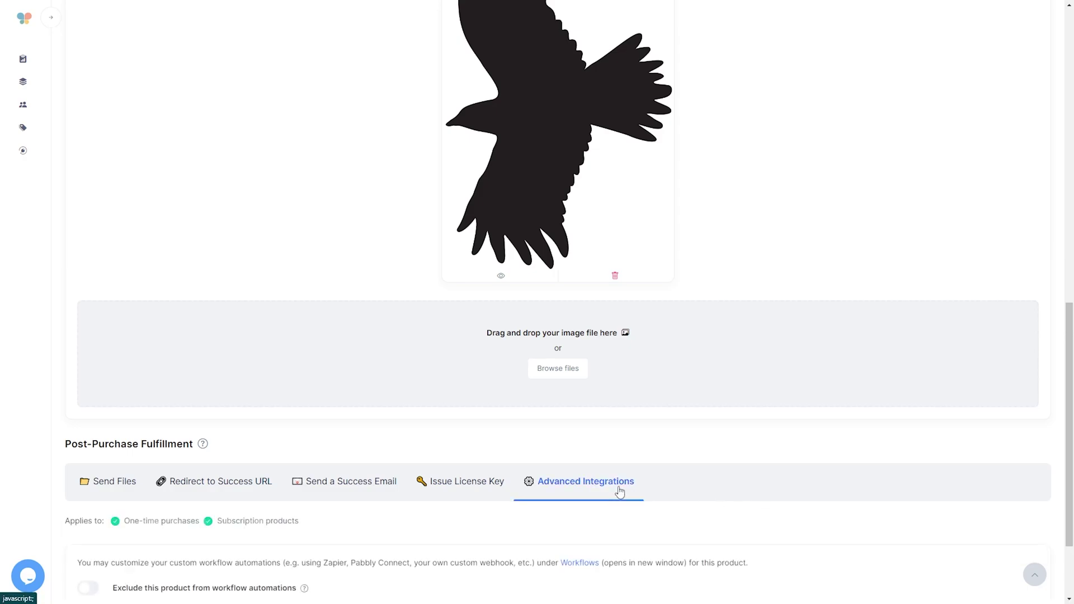
scroll(712, 448, down, 2)
click(197, 375)
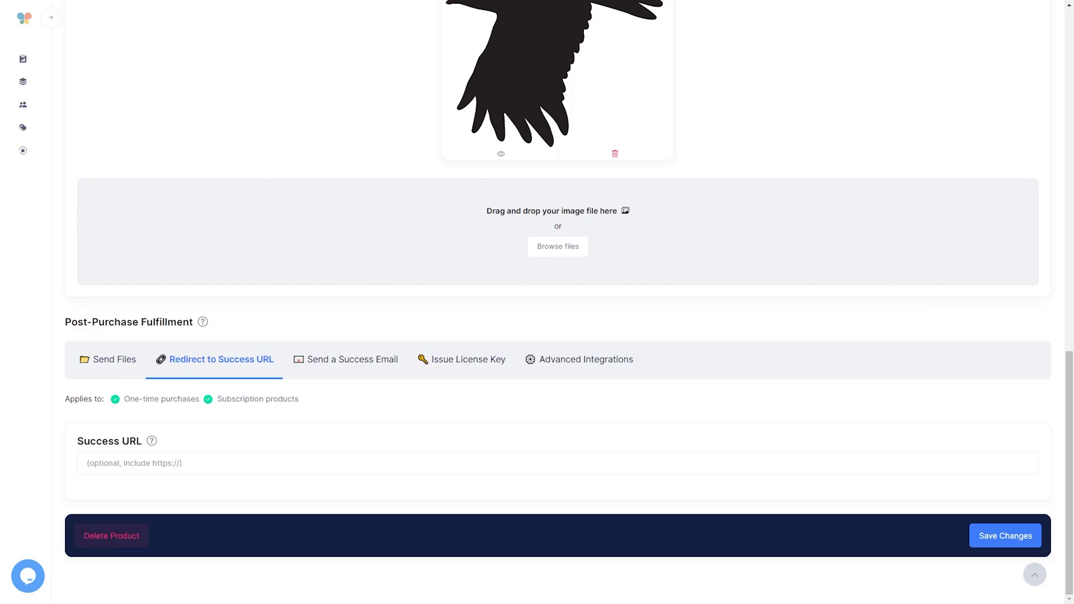
click(494, 463)
text(https://www.youtube.com/watch?v=dQw4w9WgXcQ)
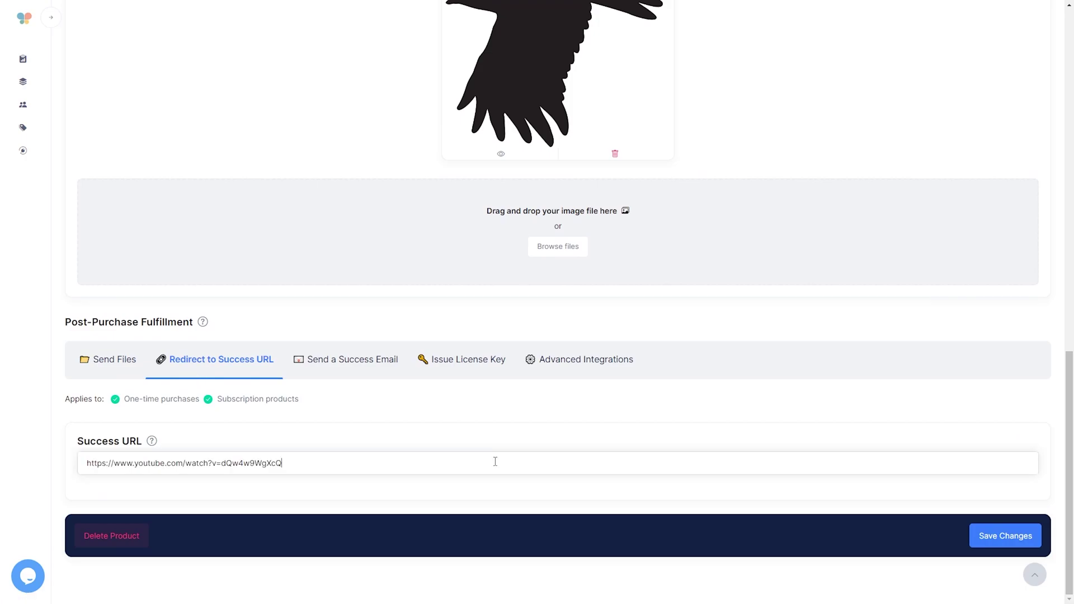
click(1001, 536)
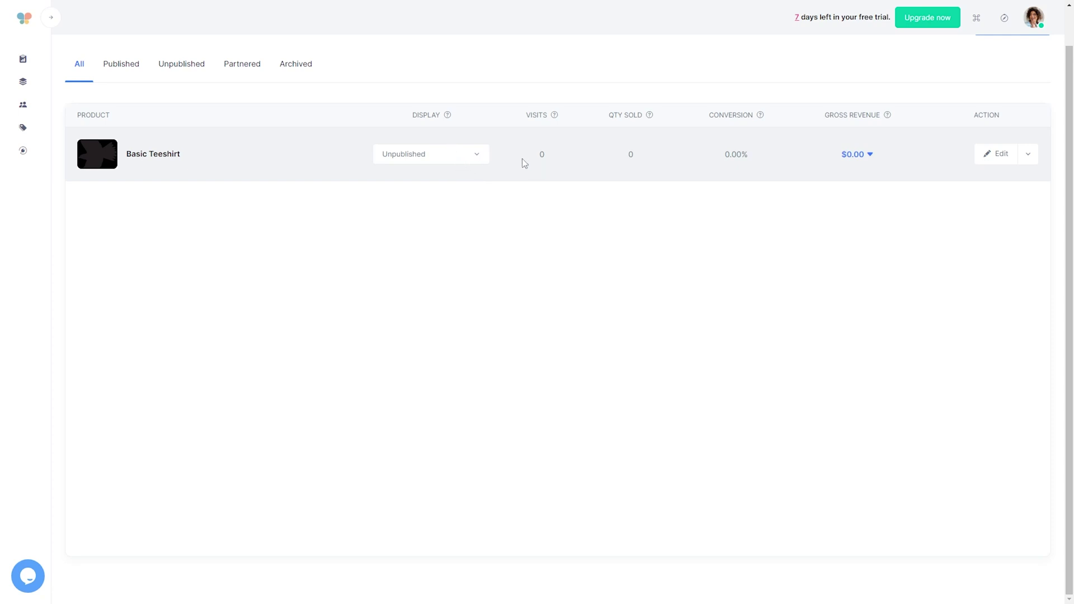
Step: Change the Basic Teeshirt product's display status to Listed
click(476, 160)
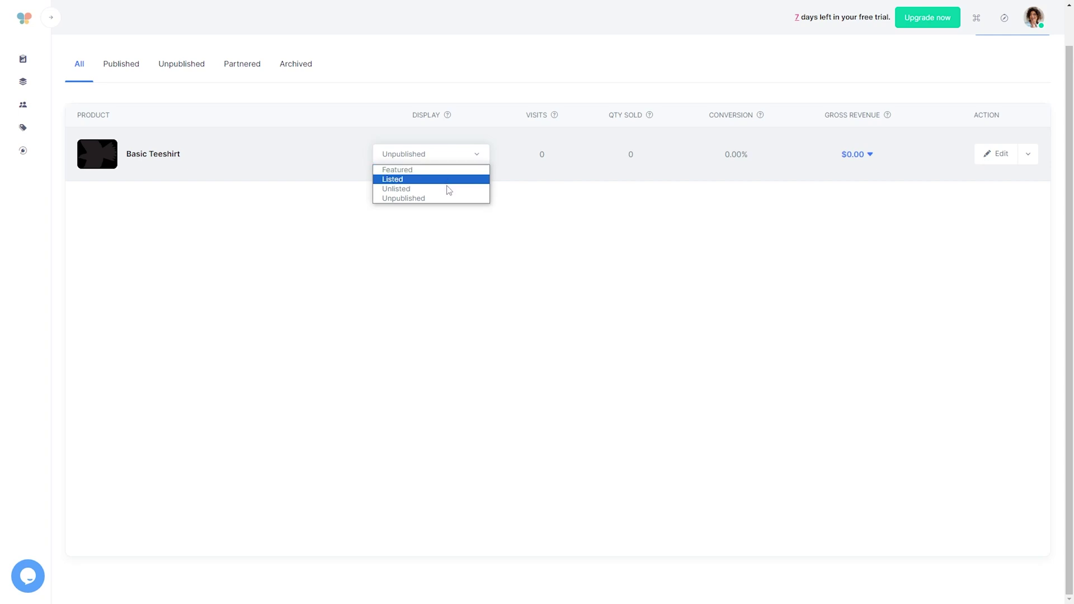
click(506, 313)
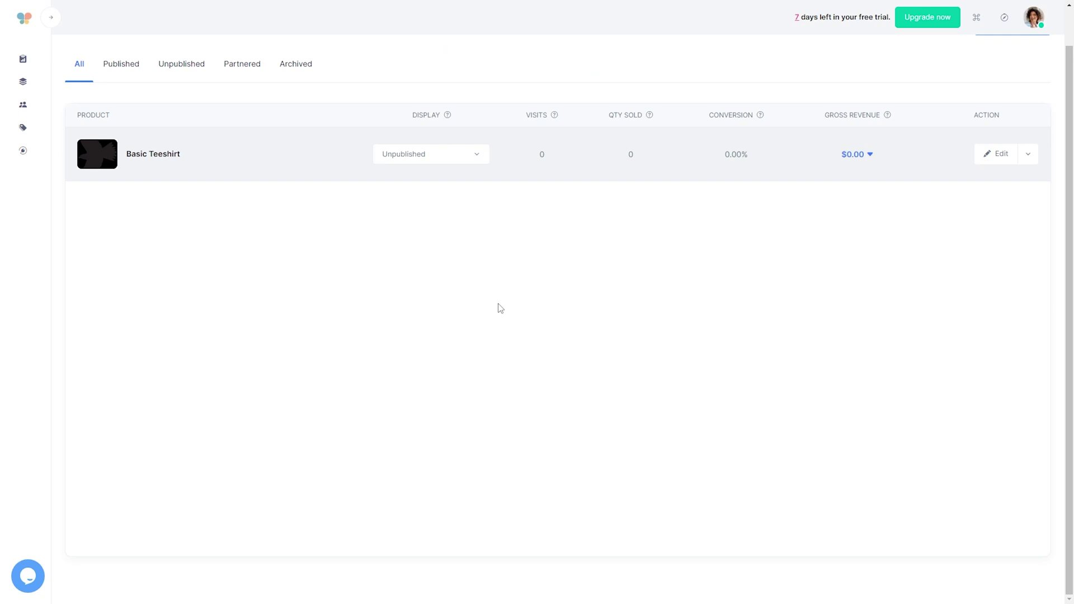
click(424, 159)
click(410, 186)
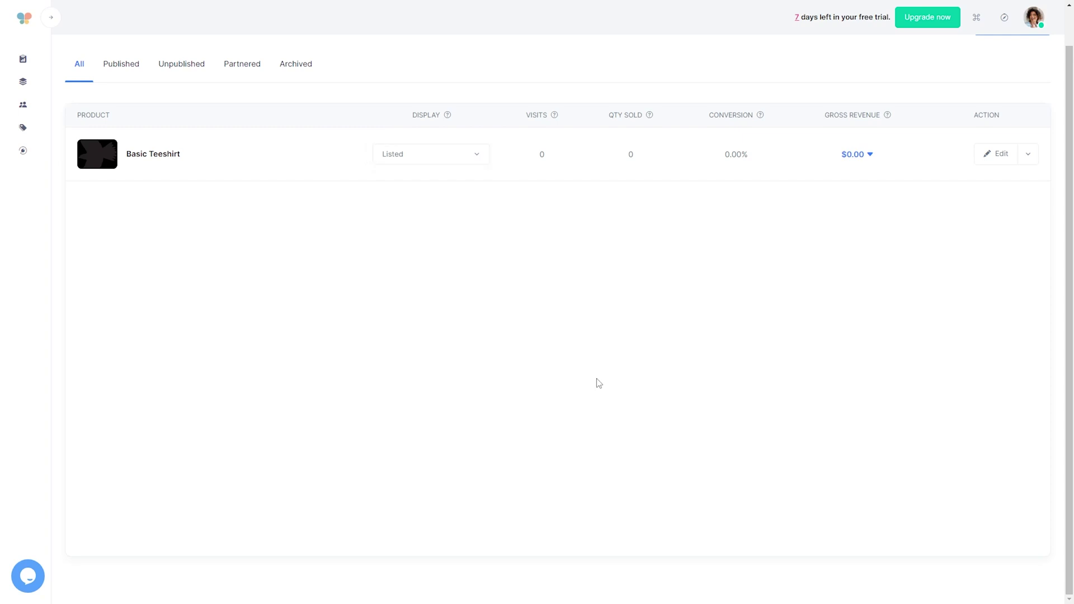
Step: Open the Basic Teeshirt's public product page and examine its pricing field, image and description
click(148, 157)
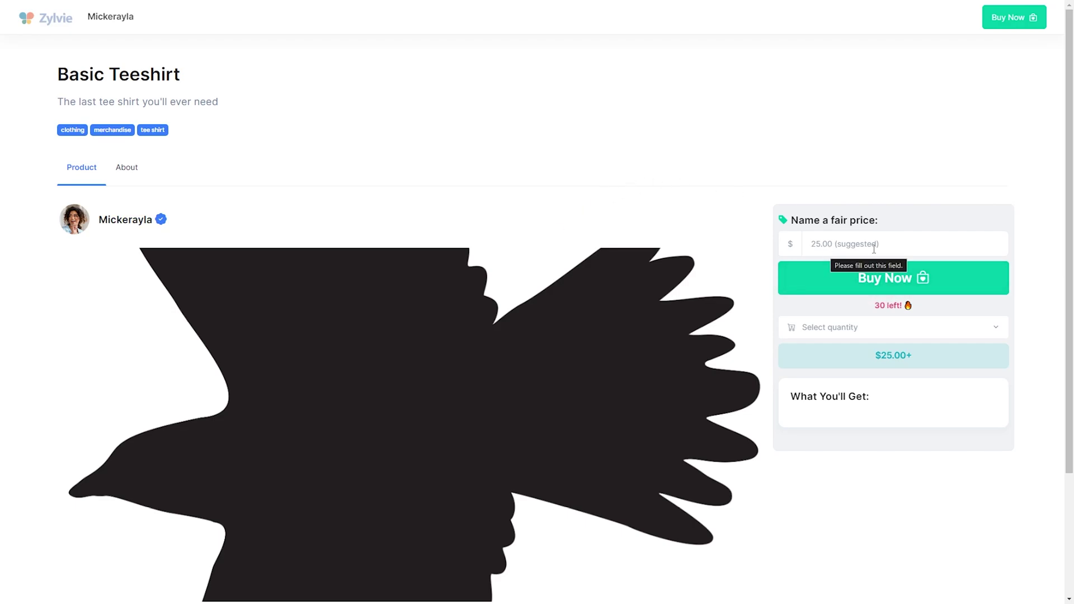
click(914, 246)
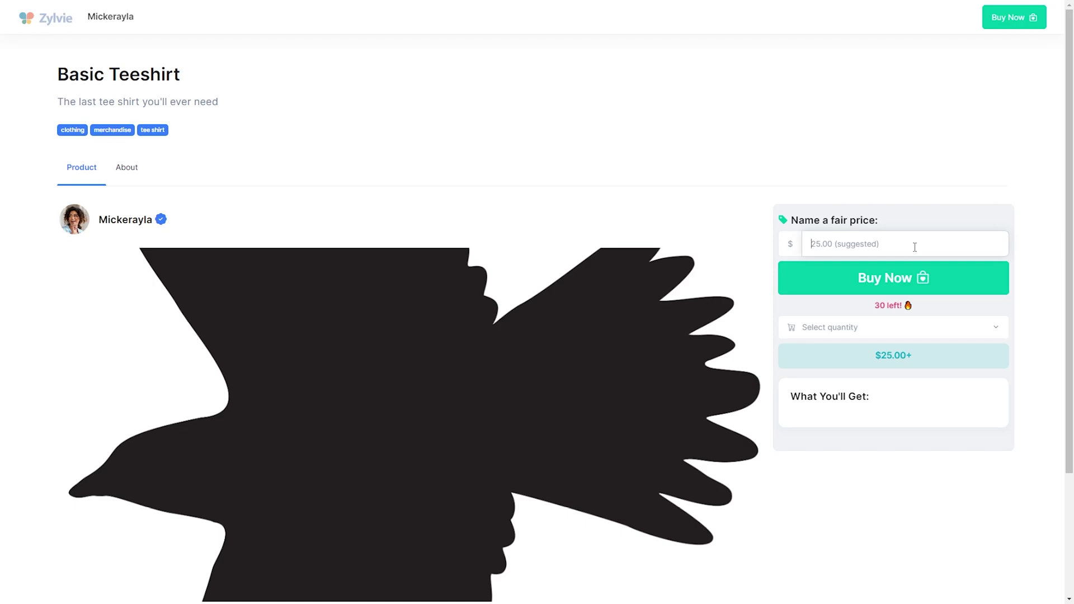
scroll(990, 379, down, 3)
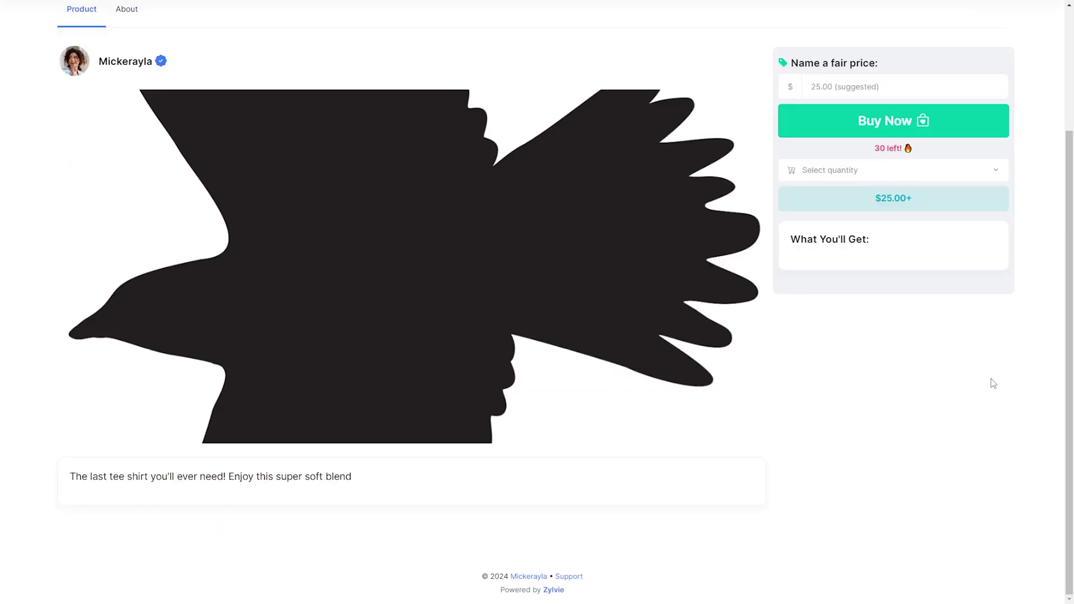
scroll(990, 379, up, 3)
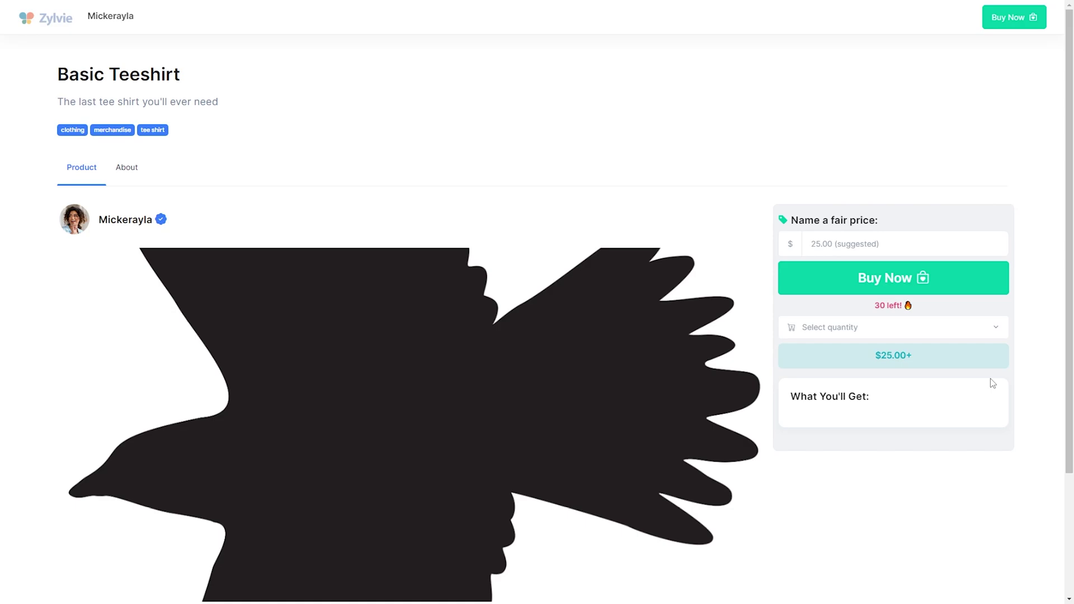
scroll(993, 383, down, 2)
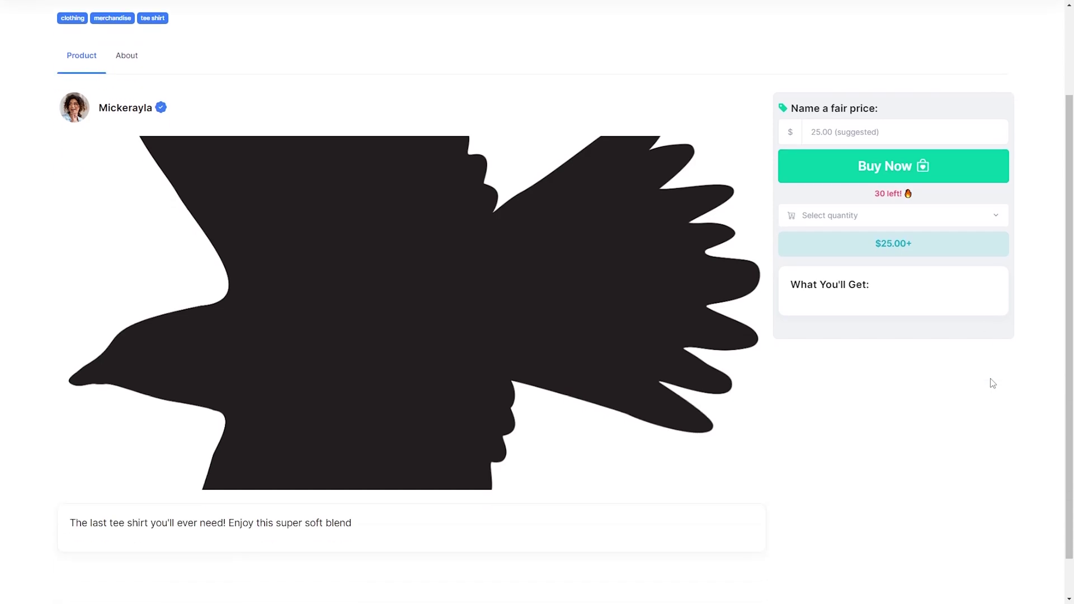
scroll(993, 384, up, 2)
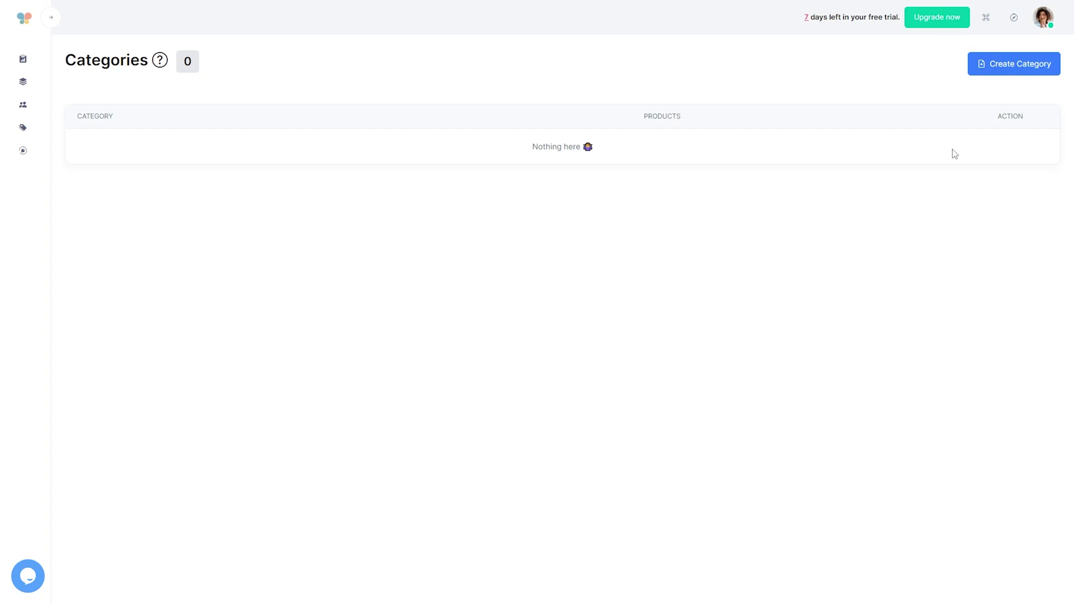
Step: Create a product category named "Clothing" containing the Basic Teeshirt product
click(1008, 73)
click(112, 94)
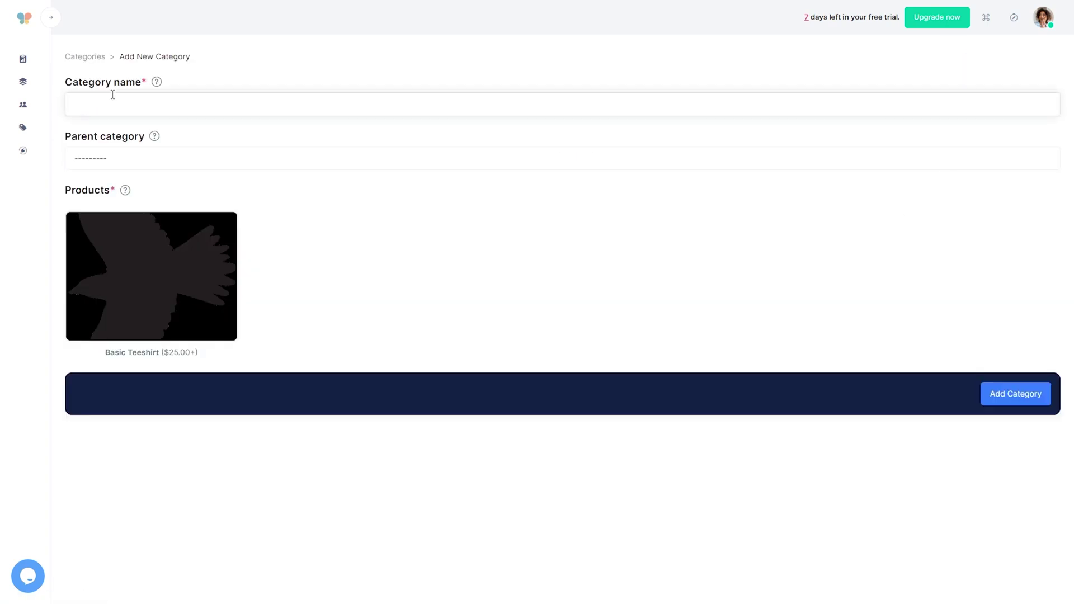
text(Clothing)
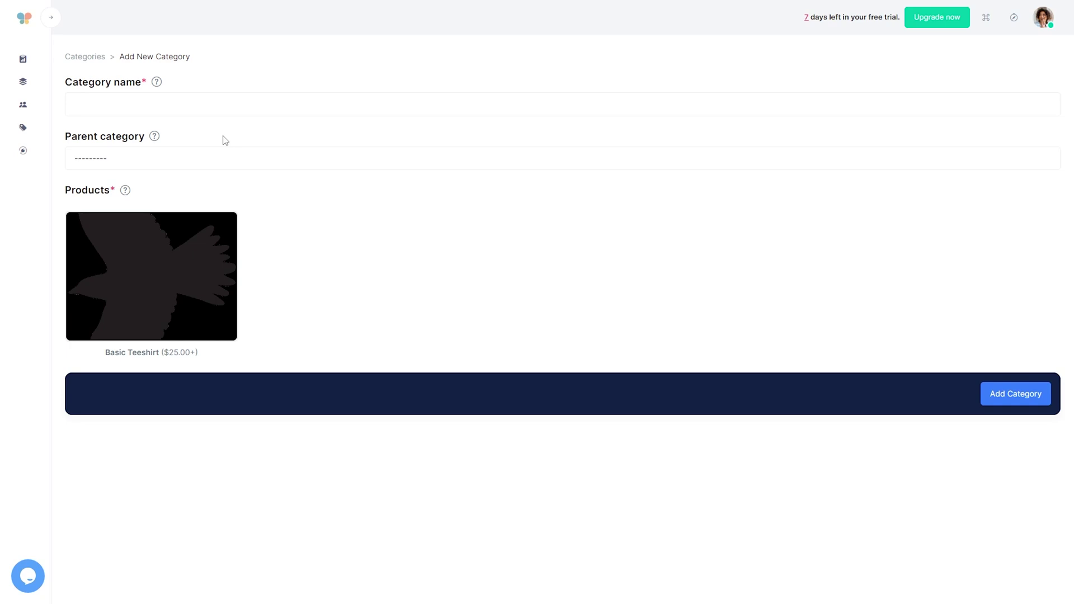
click(228, 107)
text(Clothing)
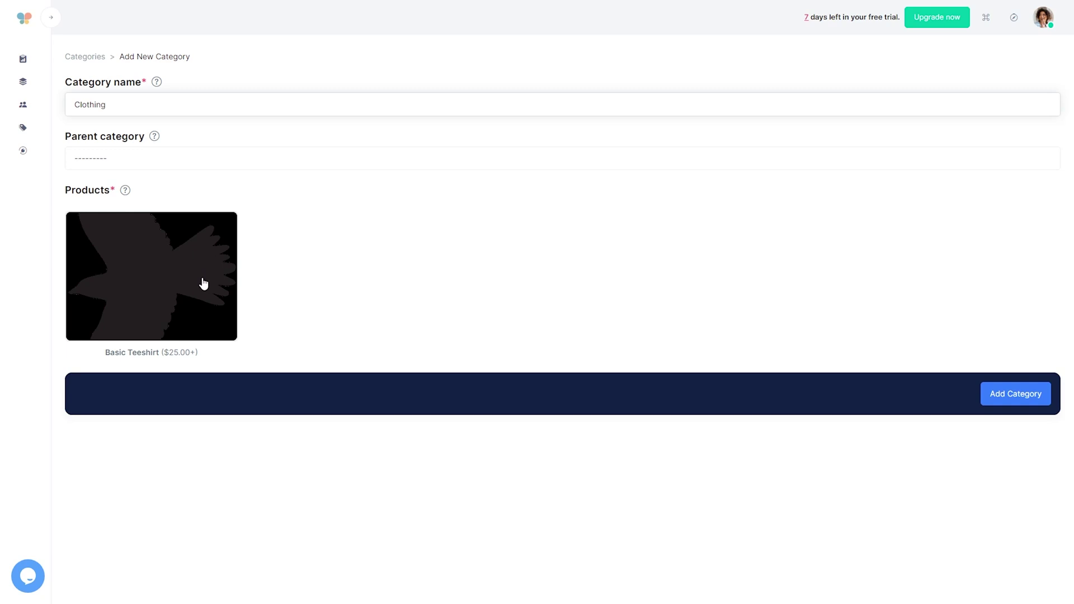
click(160, 334)
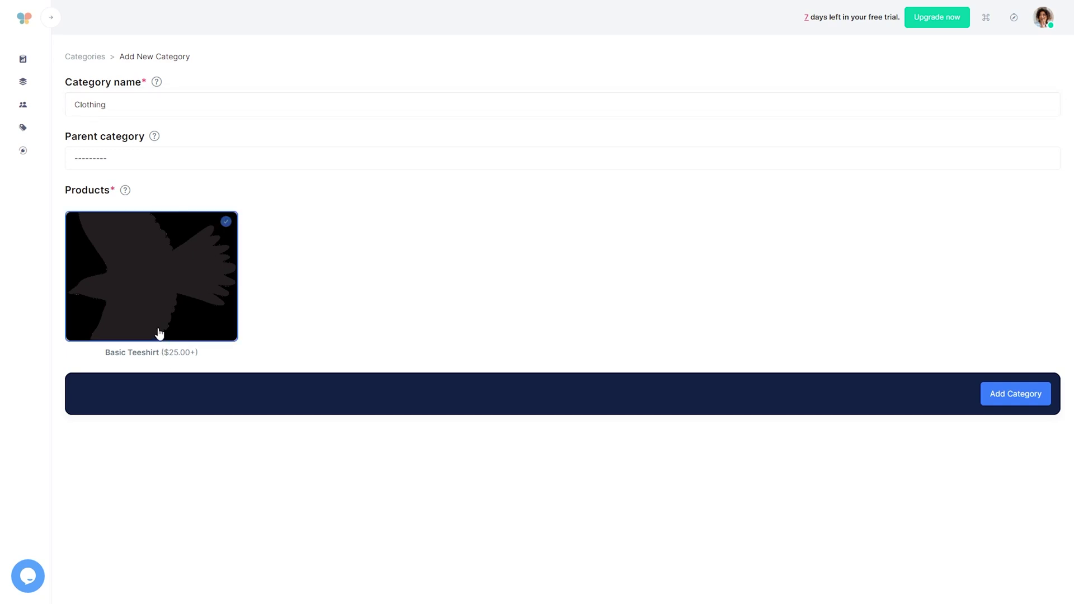
click(1003, 399)
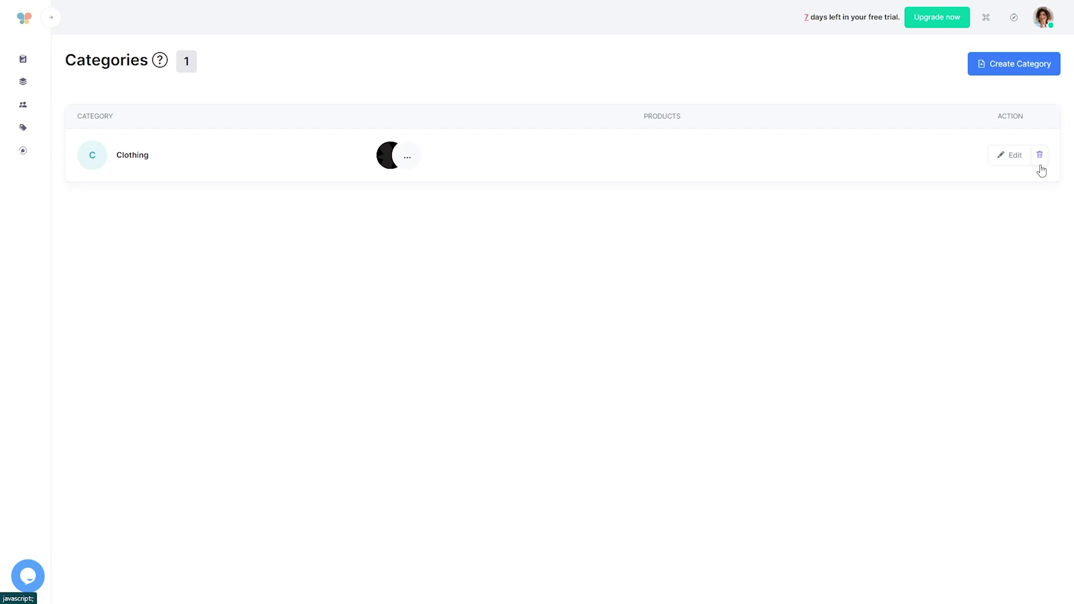
Step: Open the Clothing category for editing and check its parent category options
click(1003, 162)
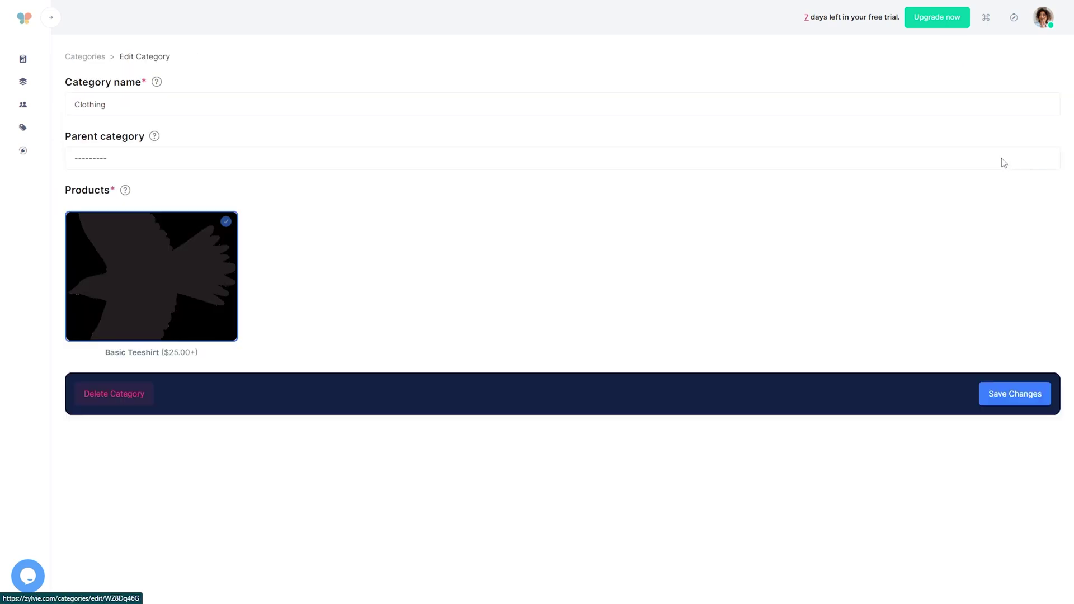
click(203, 167)
click(205, 167)
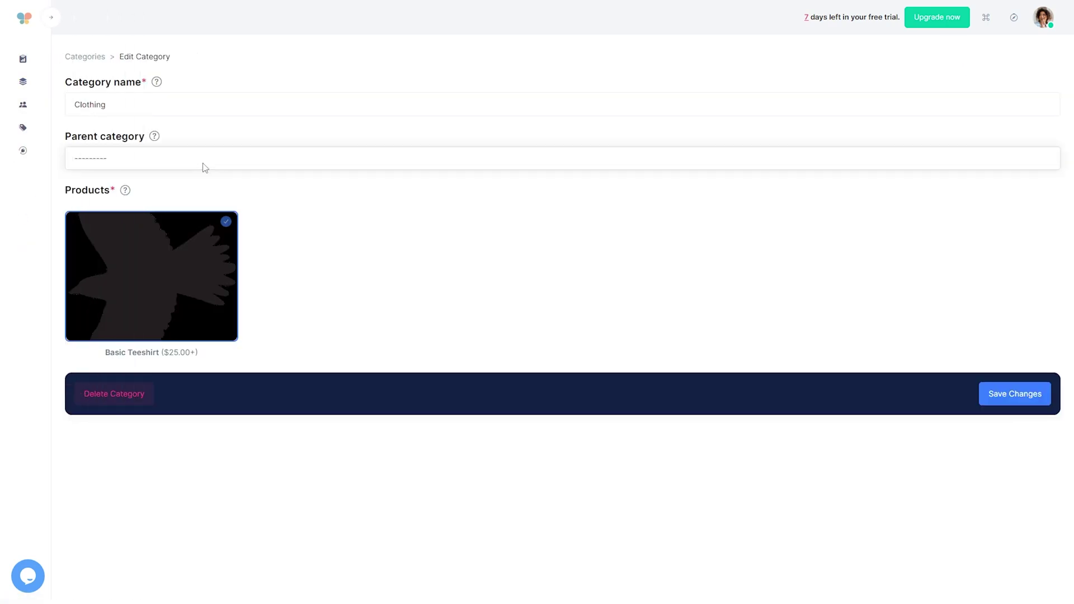
Step: Review customer transactions by Paid, Free, Partially Refunded and Refunded status, and check the CSV export without saving a file
mouse_move(25, 100)
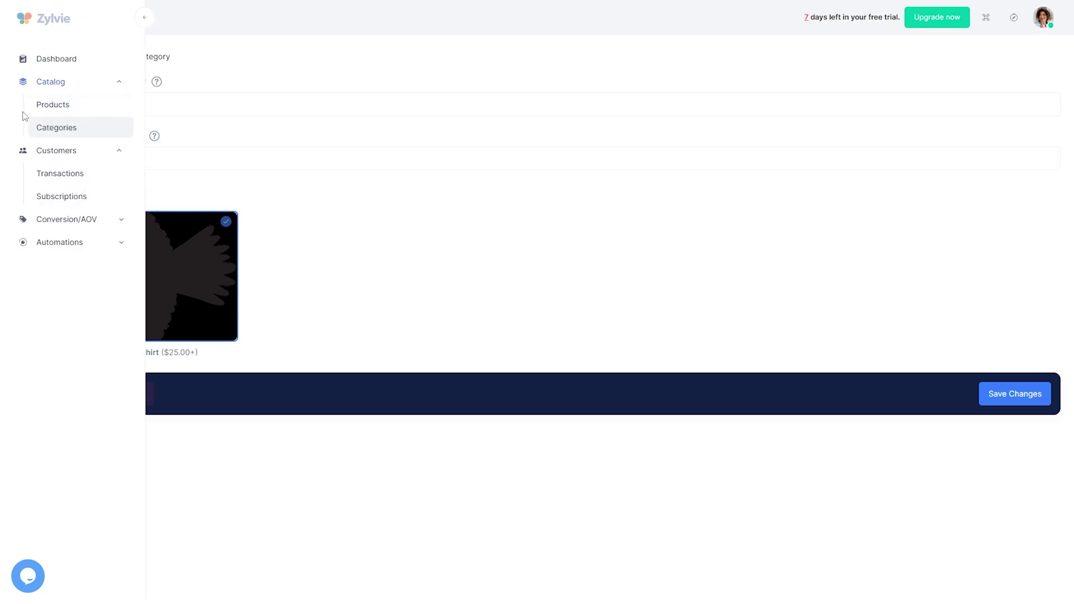
click(44, 162)
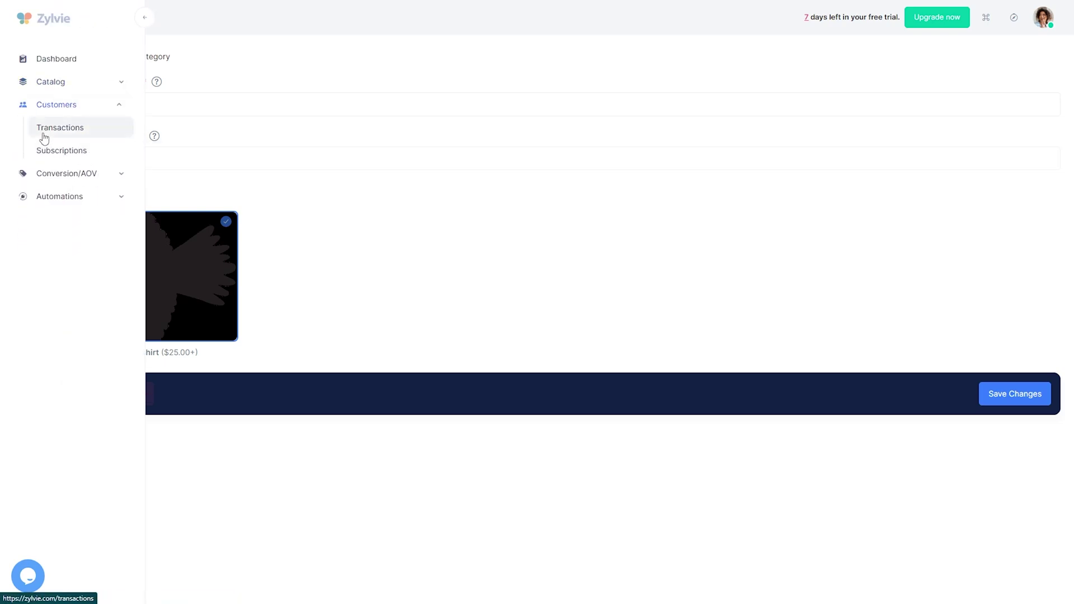
click(44, 137)
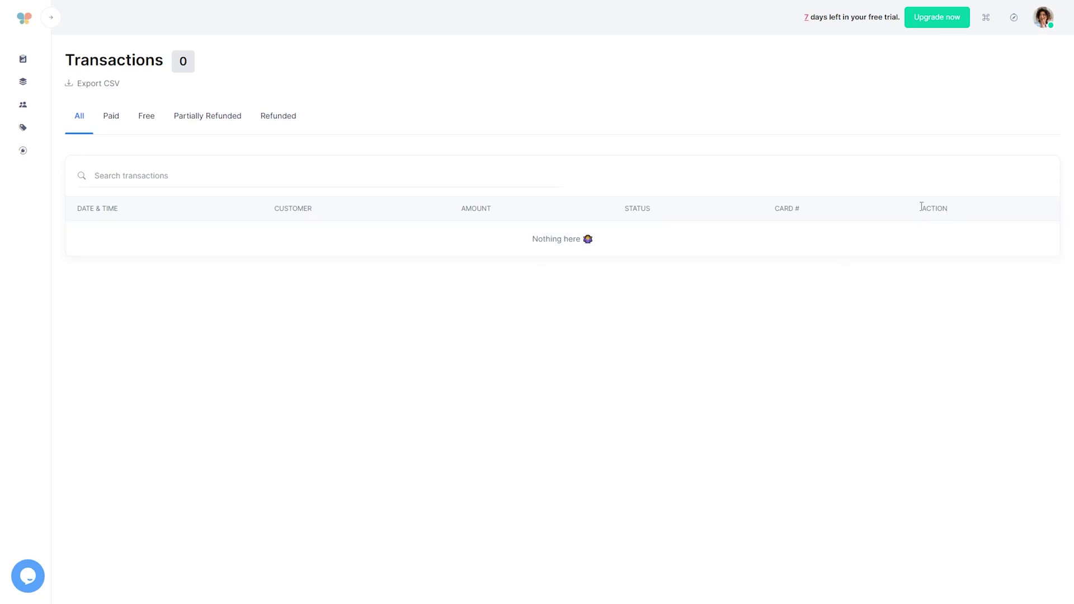
click(111, 131)
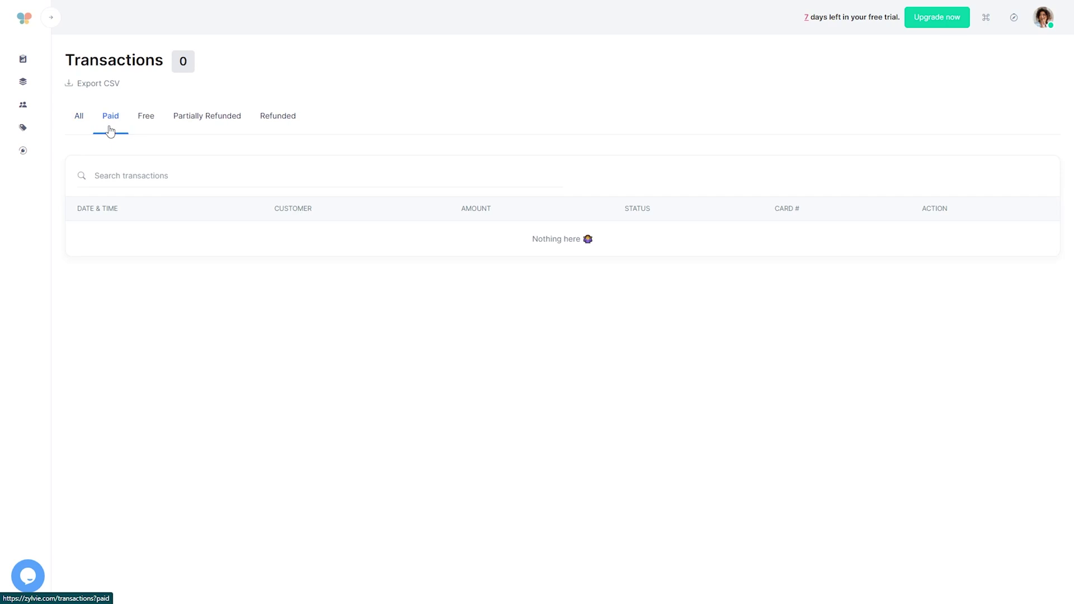
click(138, 126)
click(189, 126)
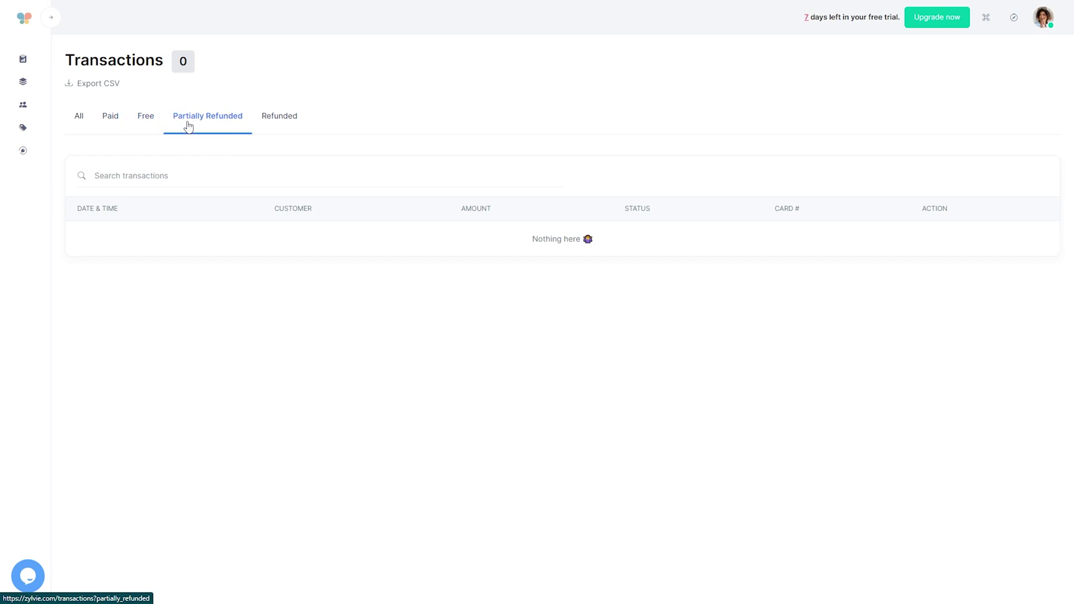
click(288, 120)
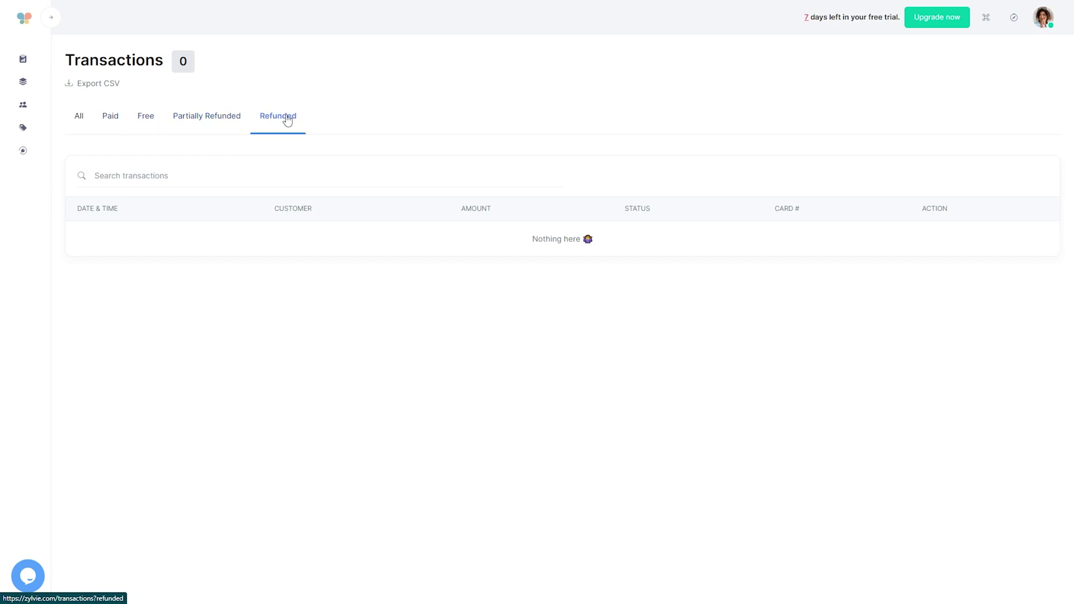
click(98, 84)
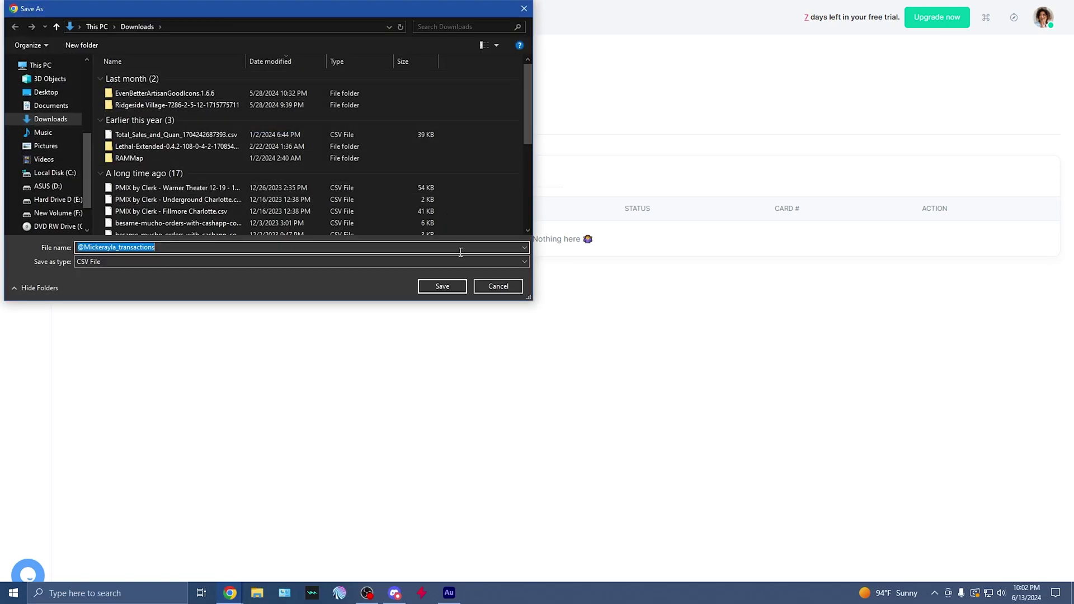
click(510, 290)
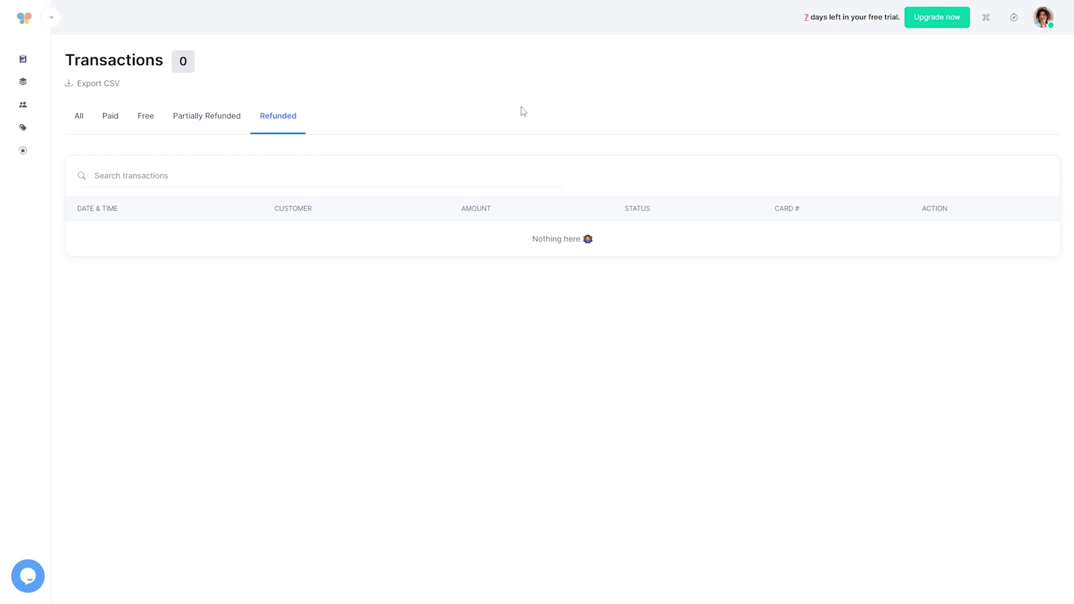
Step: Review customer subscriptions by Trialing, Canceling, Canceled and Inactive status
mouse_move(58, 157)
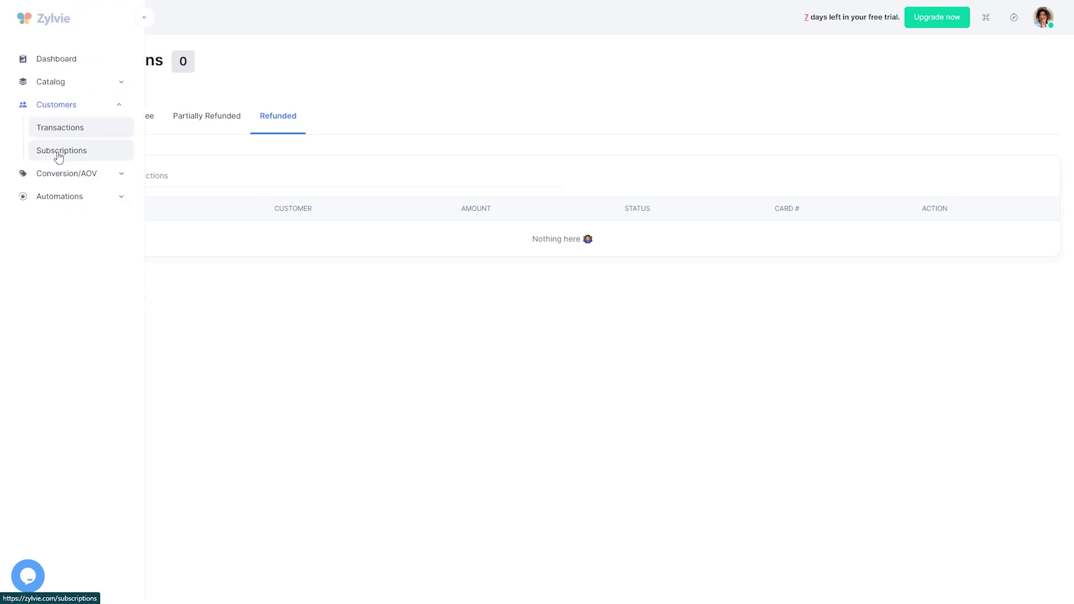
click(59, 157)
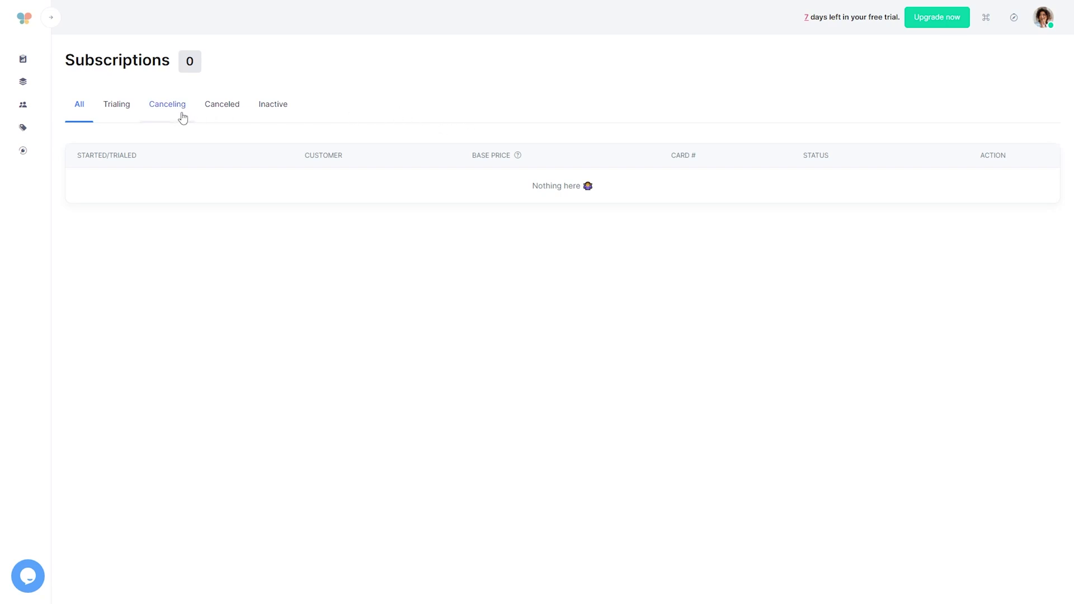
click(125, 115)
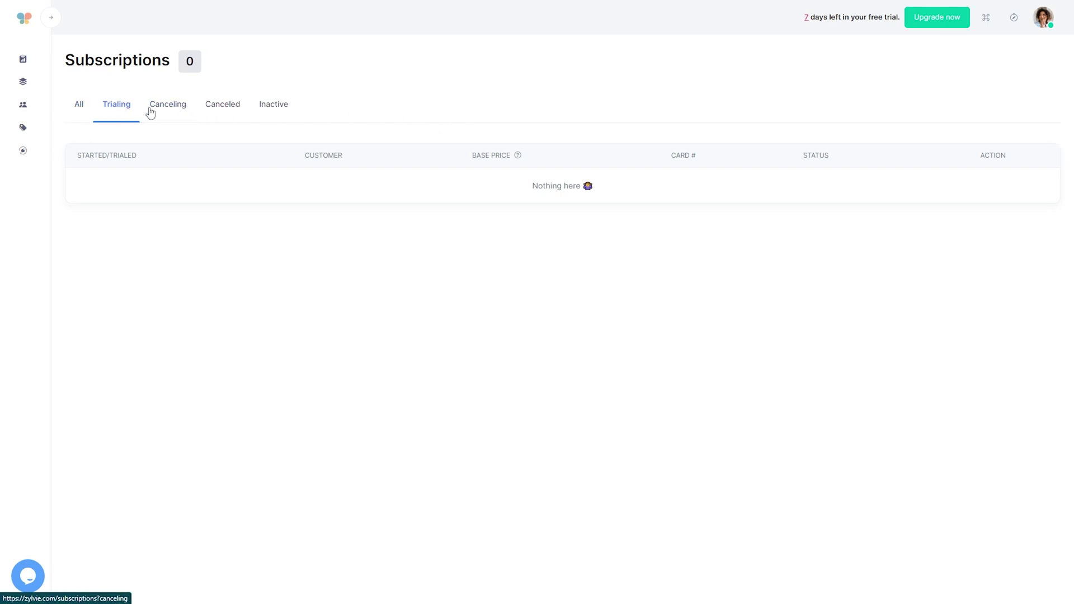
click(153, 110)
click(235, 112)
click(273, 106)
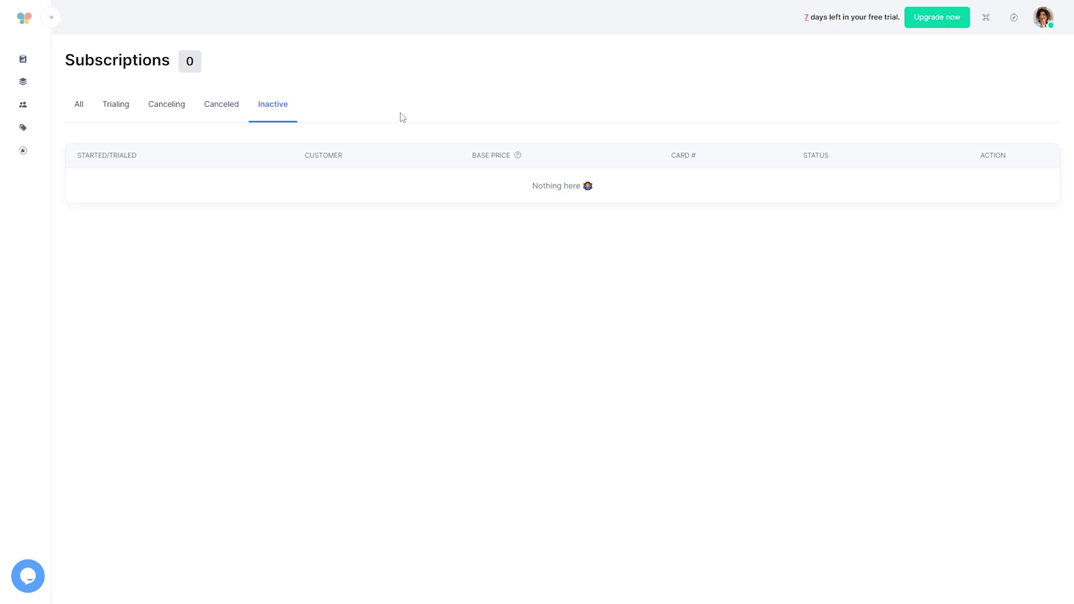
Step: Open the embeddable checkouts page and copy the embed JavaScript tag for the site's head section
mouse_move(58, 174)
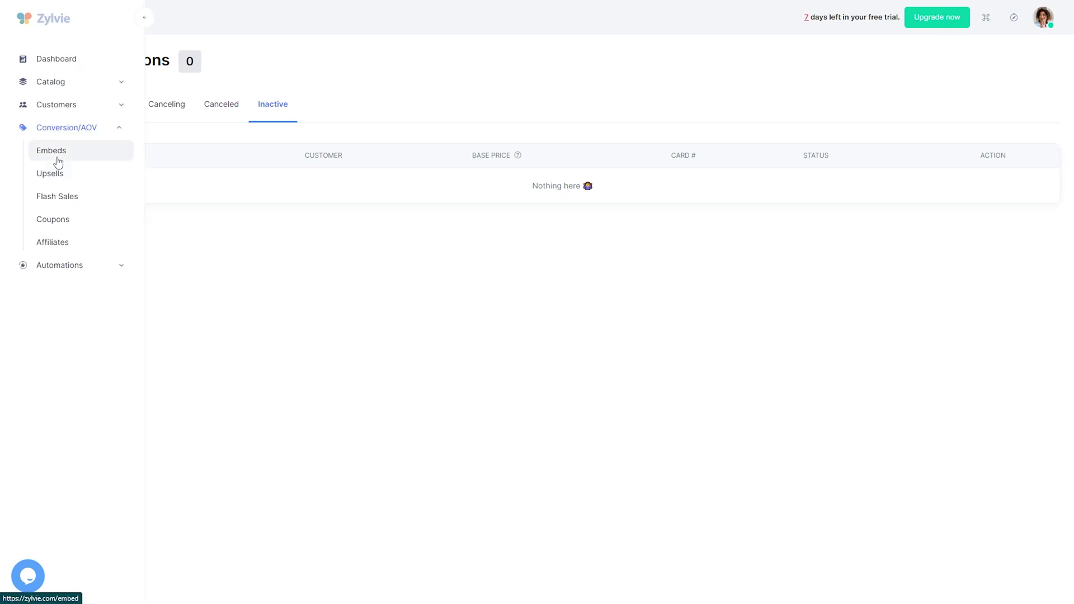
click(58, 160)
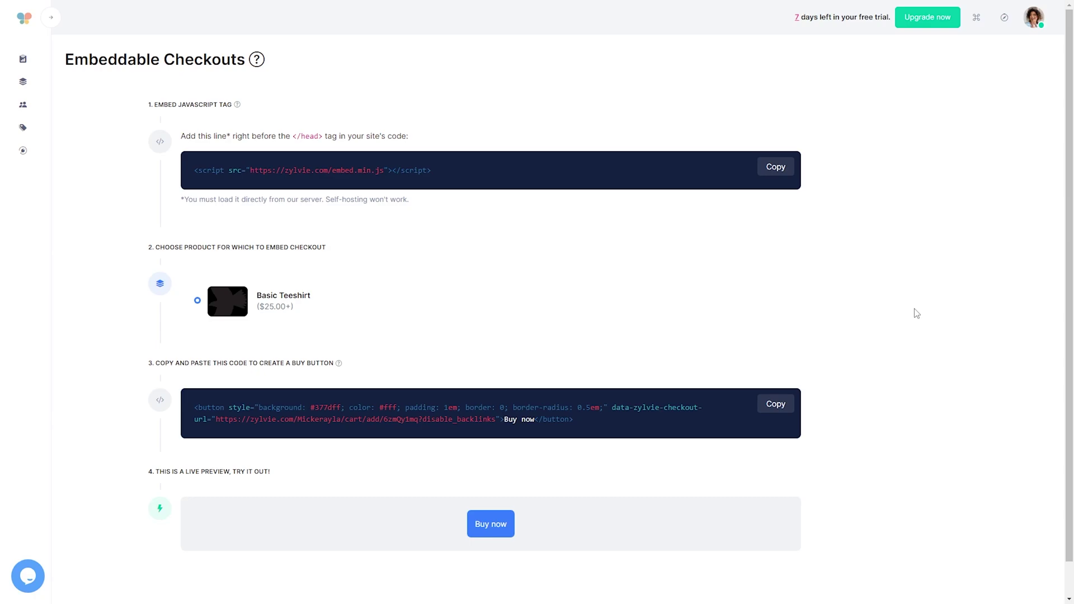
click(783, 169)
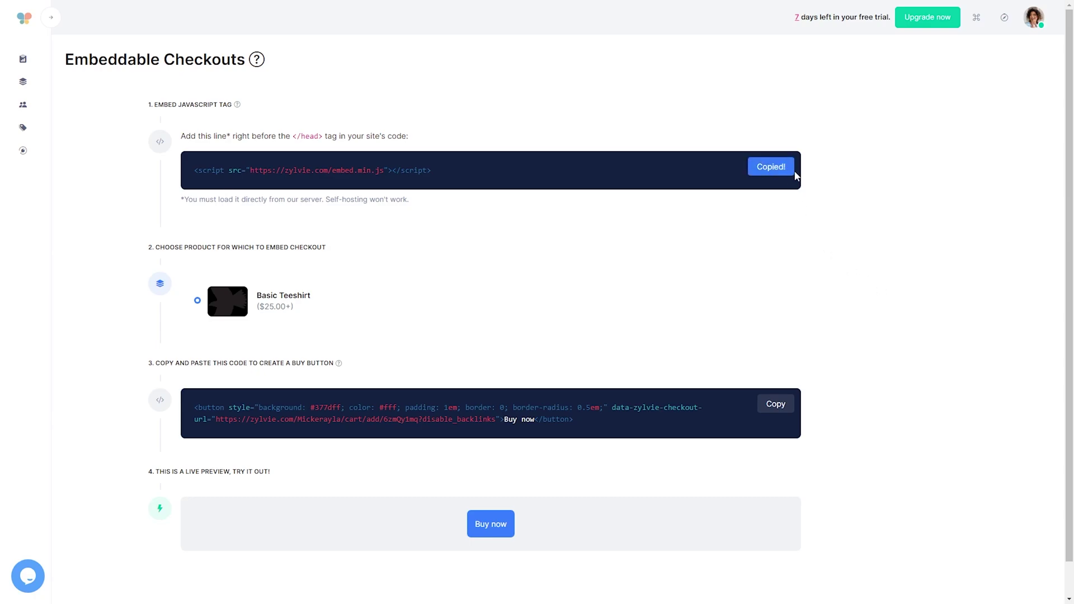
Step: Review the embed JavaScript tag and copy the Buy now button code for Basic Teeshirt
drag(465, 173, 190, 183)
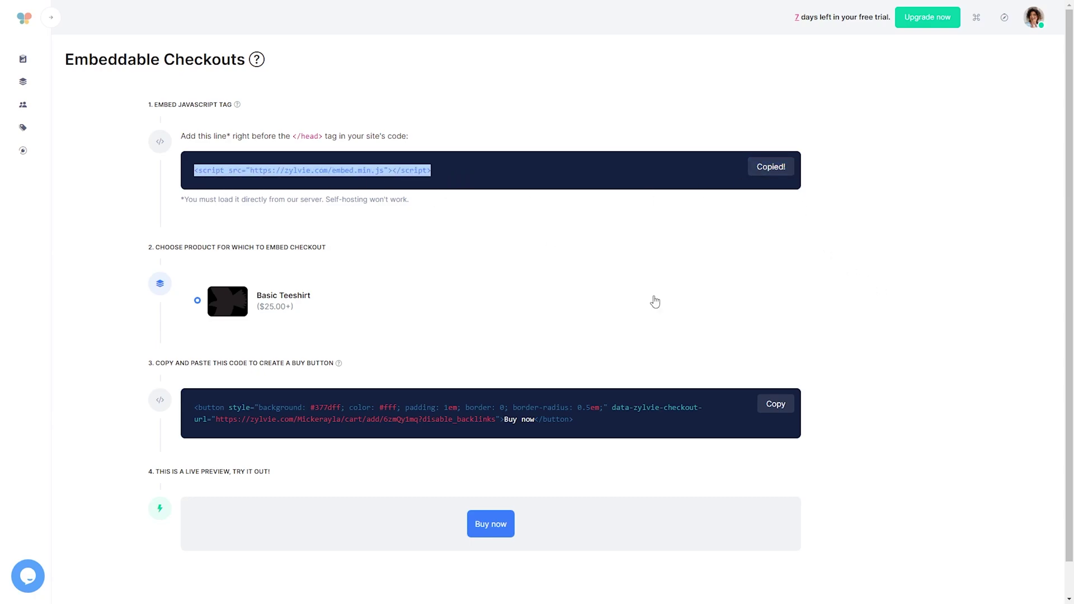
click(780, 292)
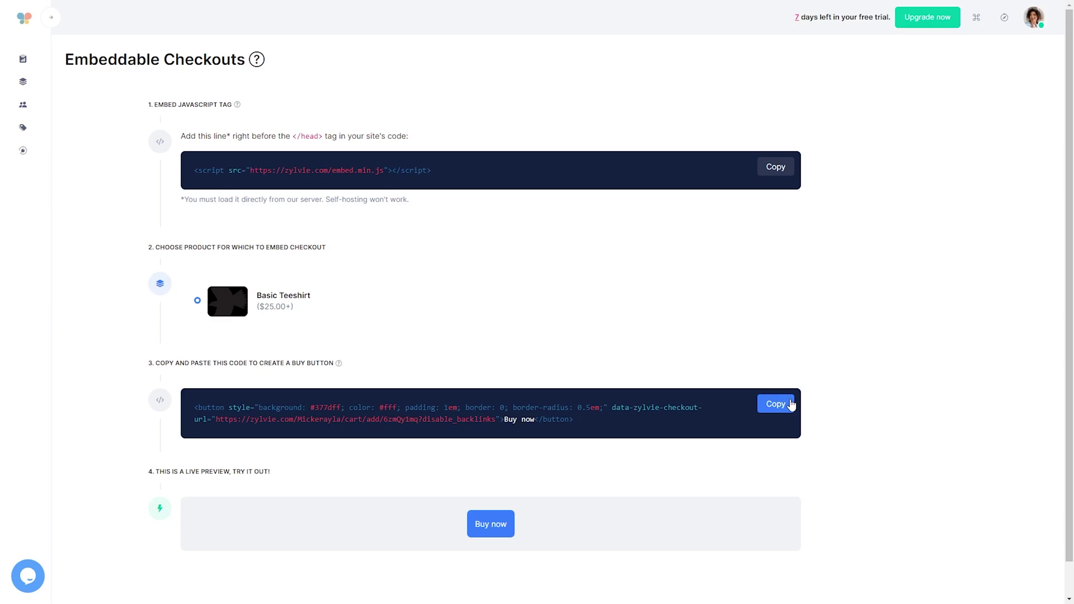
click(790, 404)
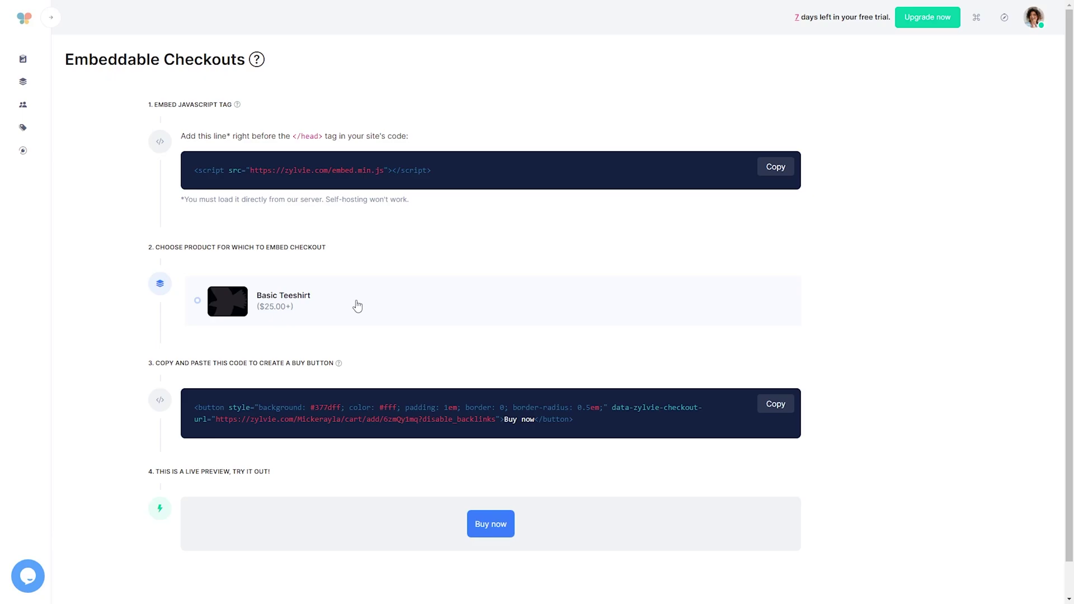
scroll(506, 501, down, 1)
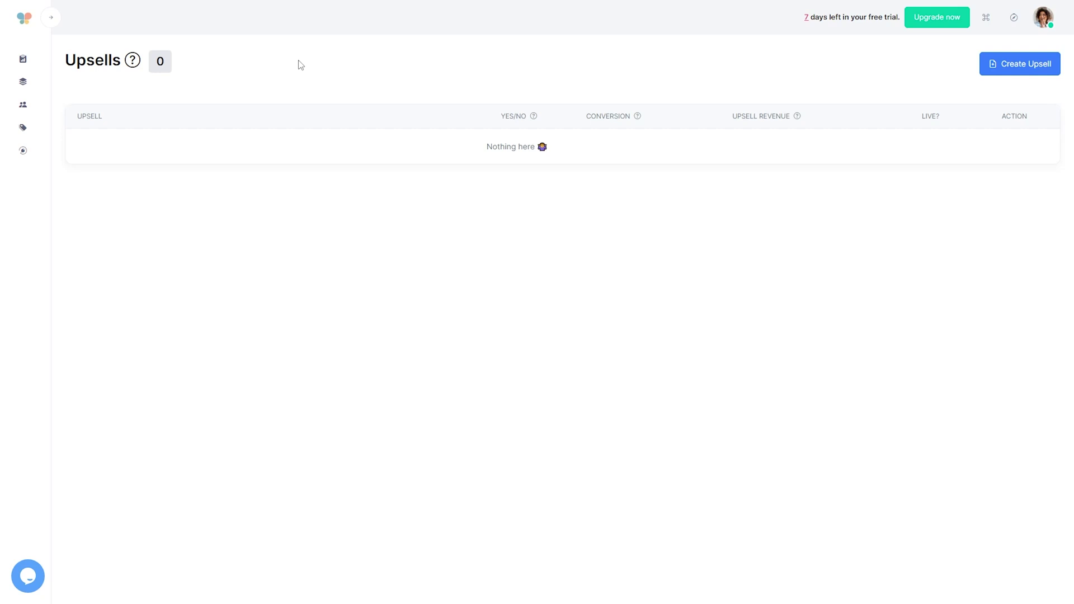
Step: Start a new upsell for Basic Teeshirt, checking the trigger product choices and keeping all products as triggers
click(994, 68)
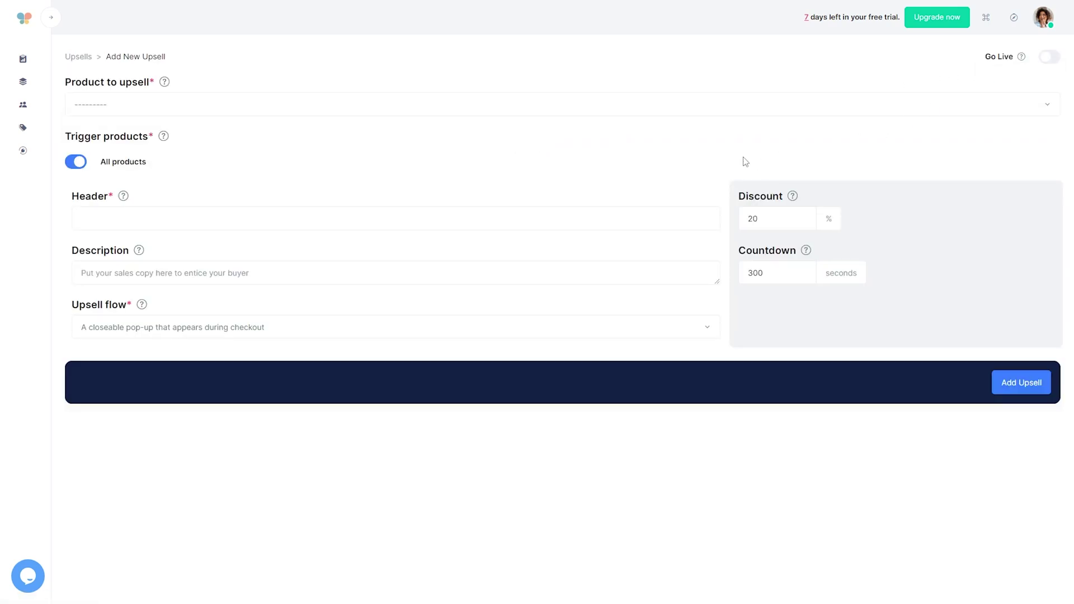
click(410, 112)
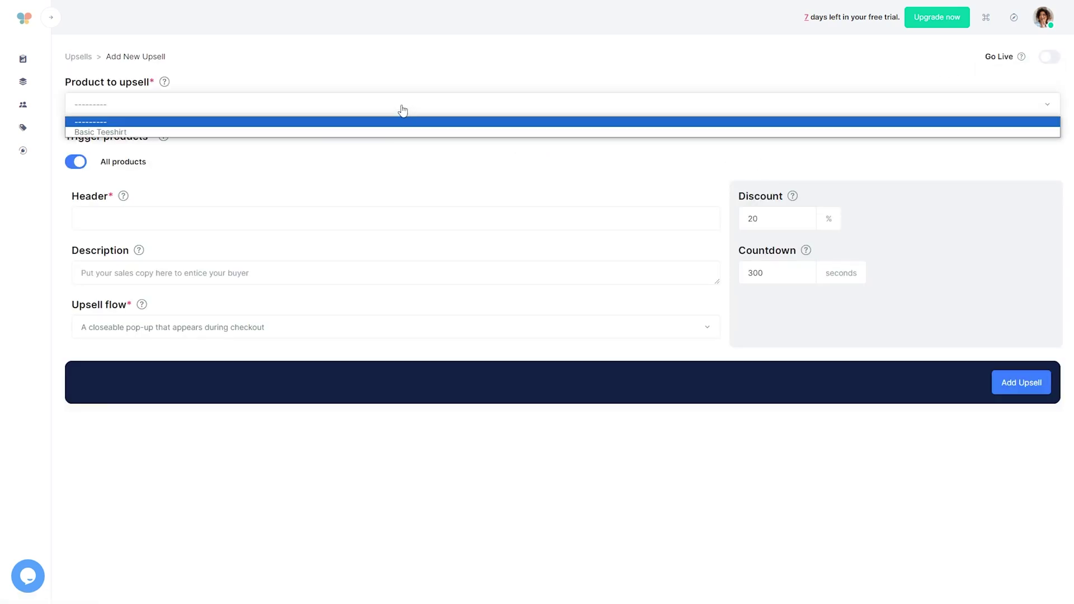
click(255, 129)
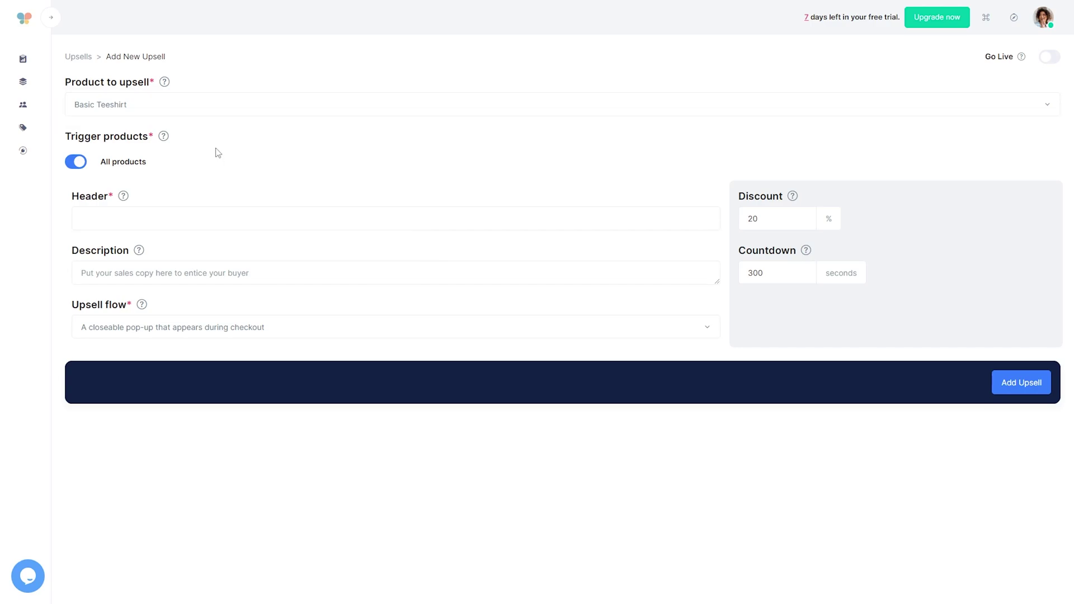
click(78, 162)
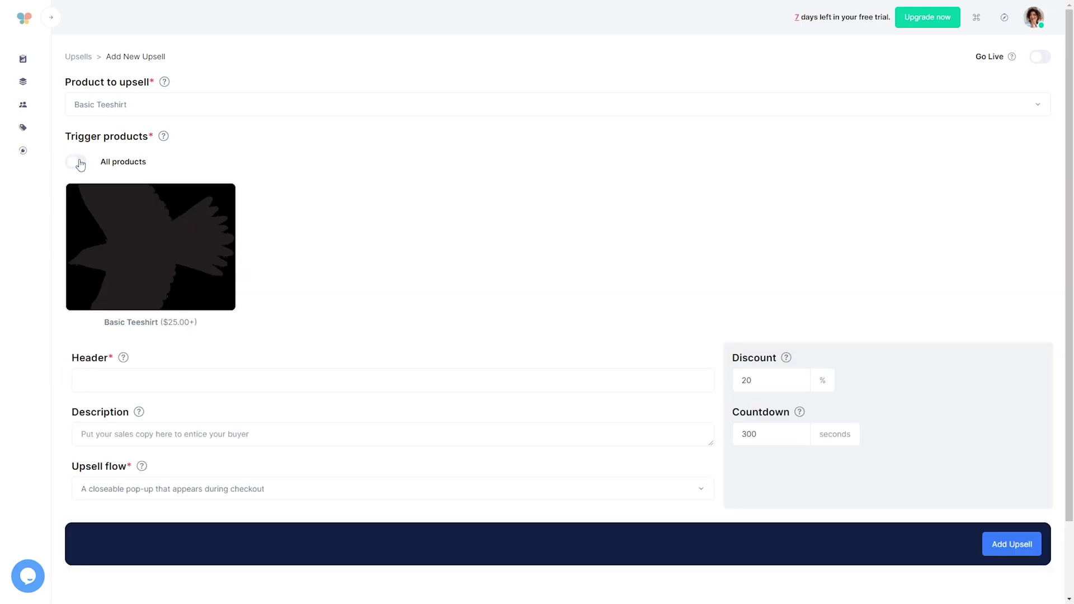
click(78, 162)
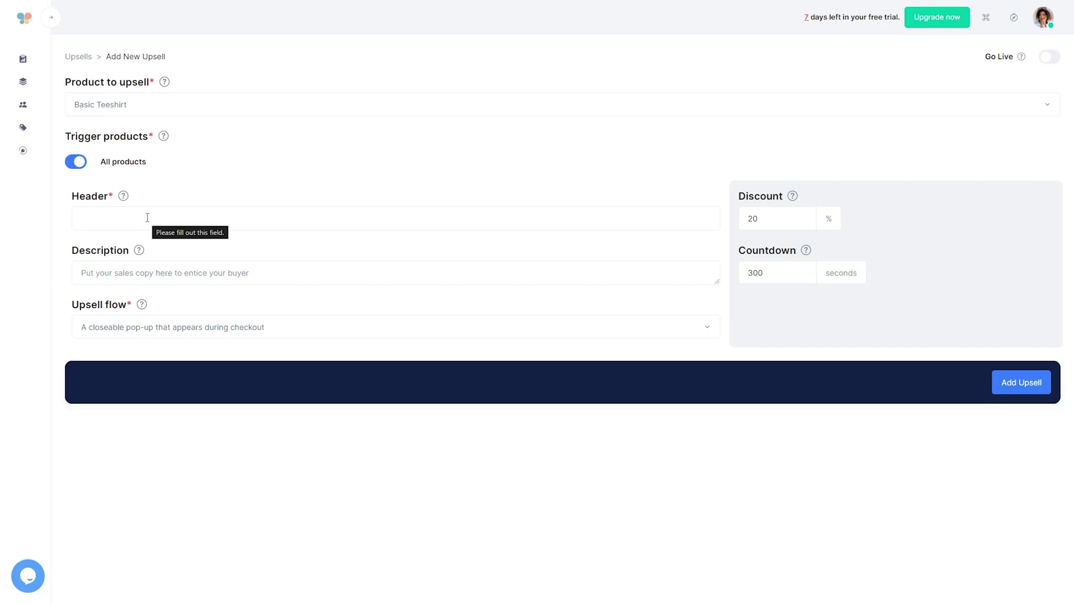
Step: Enter the upsell header "Hey I heard you like tee shirts" and description "So maybe get a tee shirt for your tee shirt"
click(147, 218)
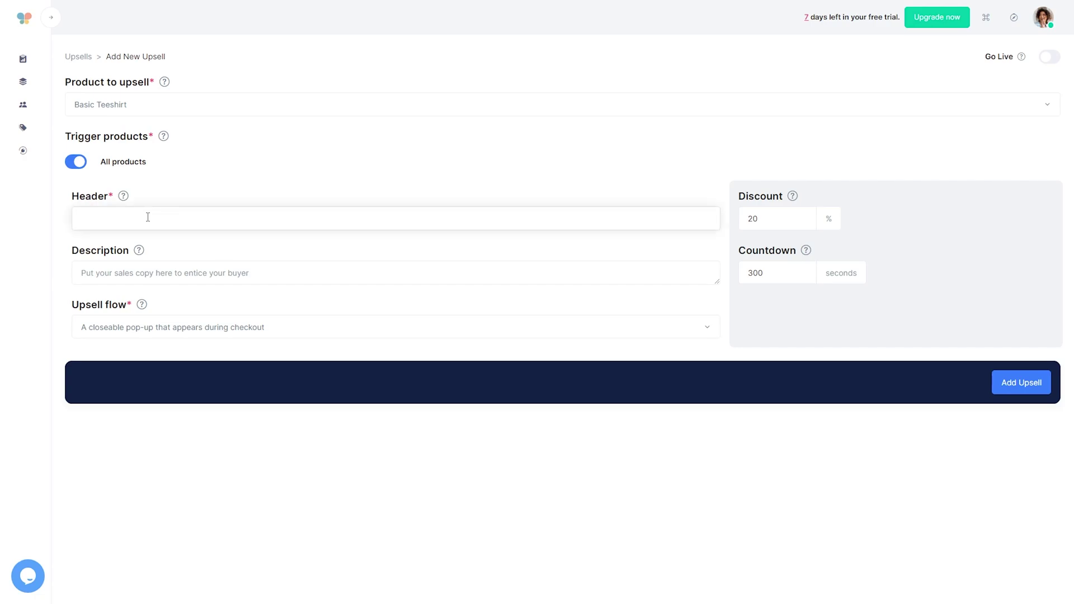
text(Hey I heard you like tee shirts)
key(Tab)
text(So maybe get a tee shirt for your tee shirt)
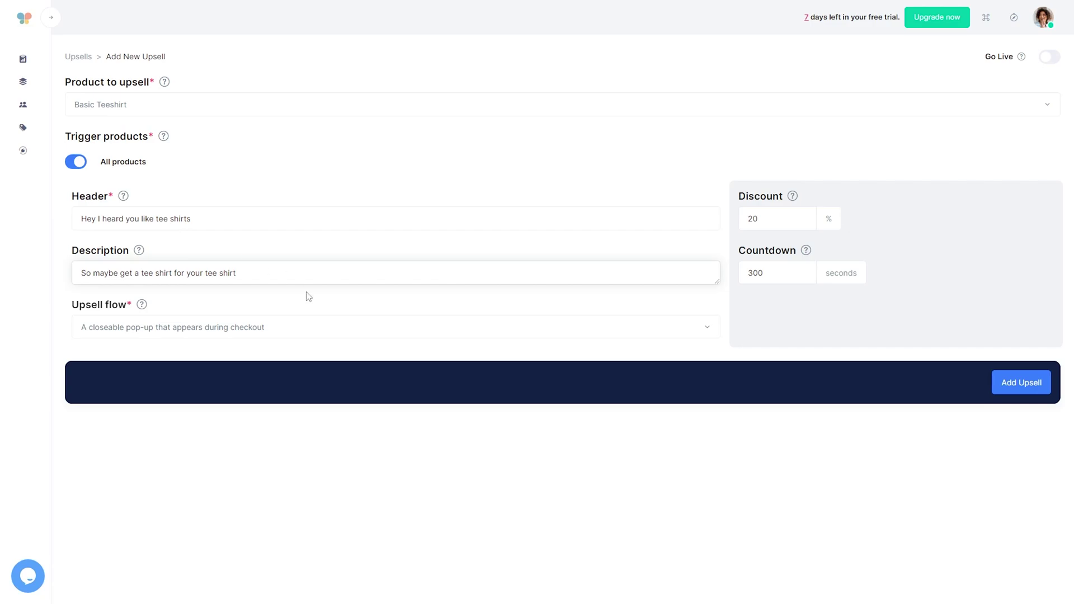
click(364, 309)
Step: Add the upsell with the closeable pop-up flow that appears during checkout and set it live
click(298, 335)
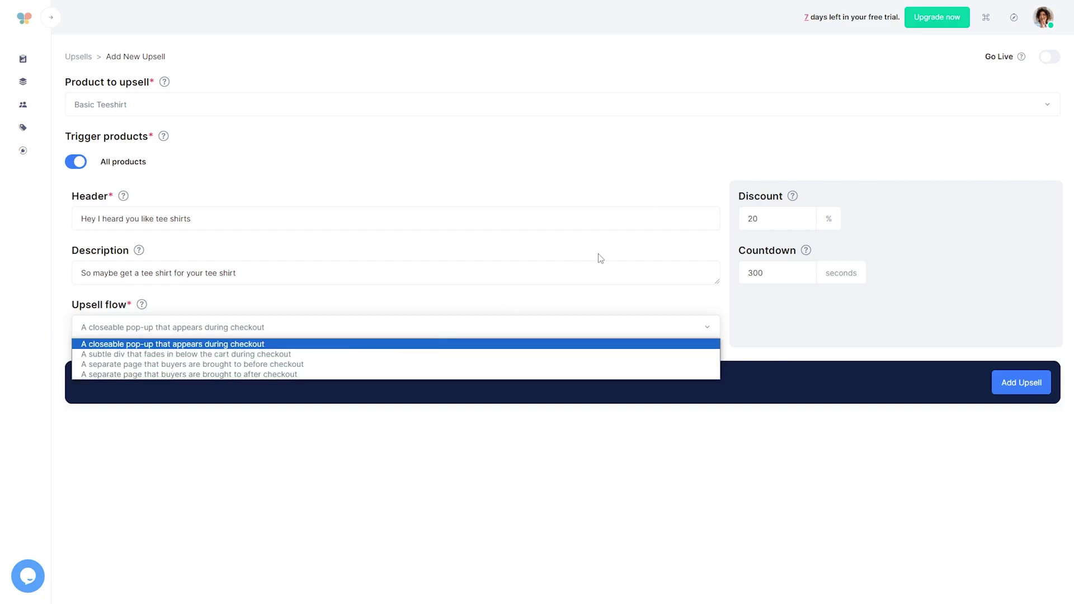
click(327, 344)
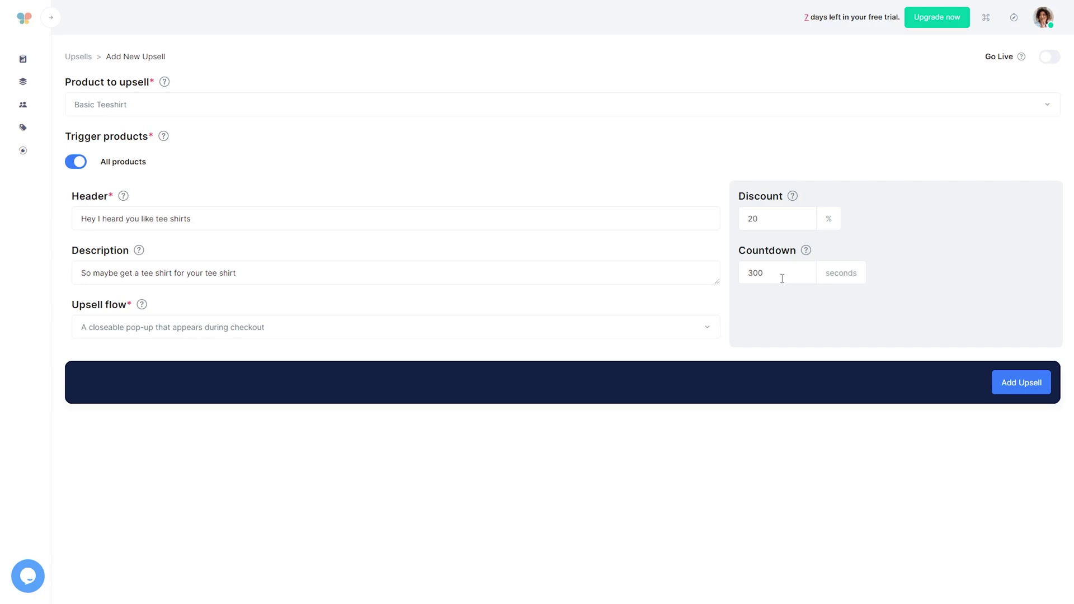
click(1022, 383)
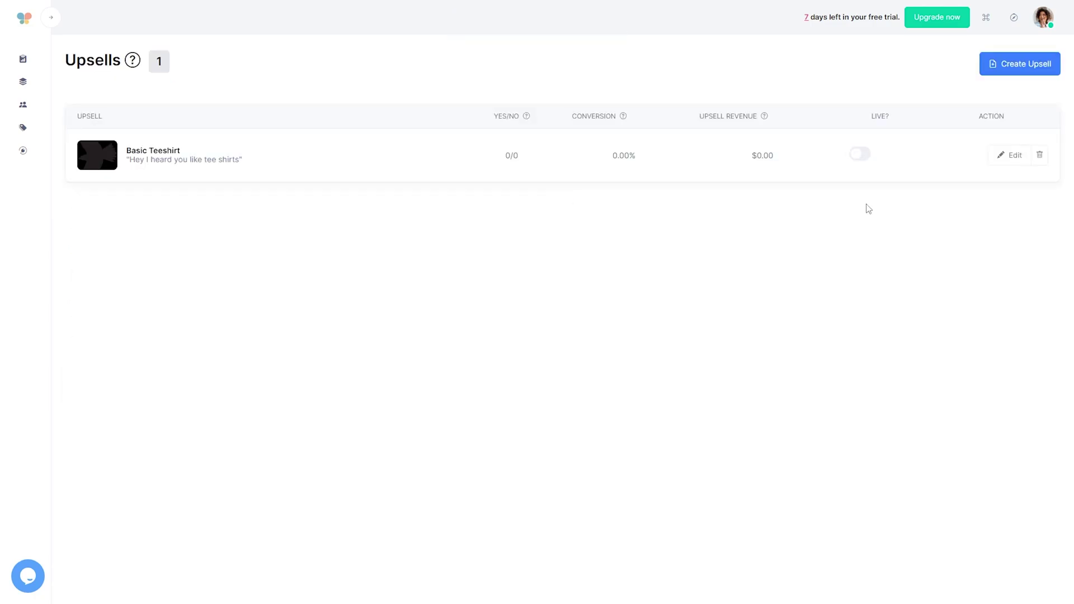
click(866, 158)
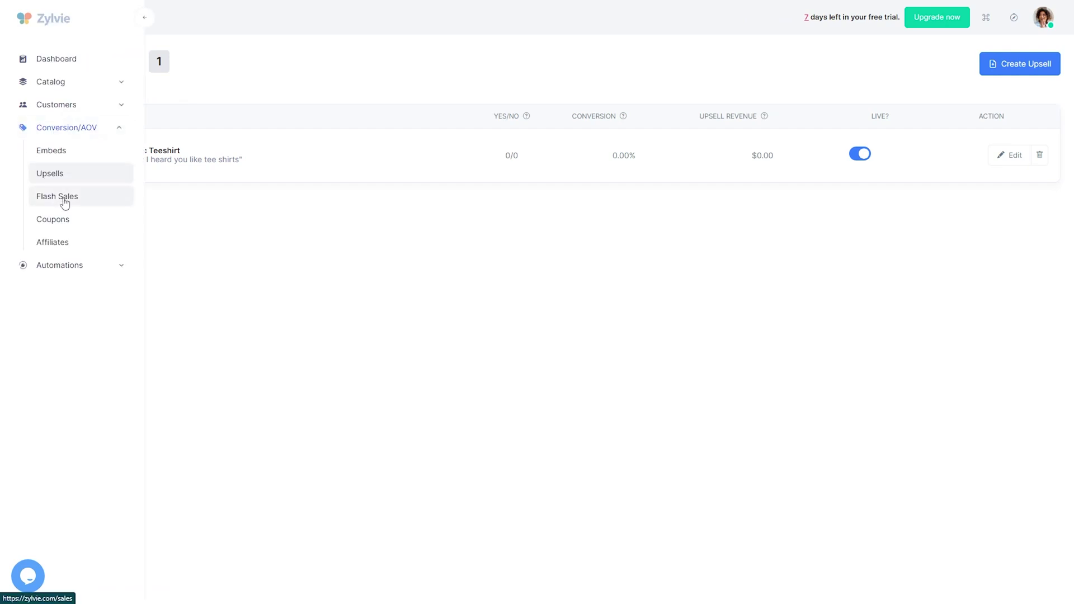
Step: Open the flash sales page and review the Upcoming, Past and Active sales
click(65, 203)
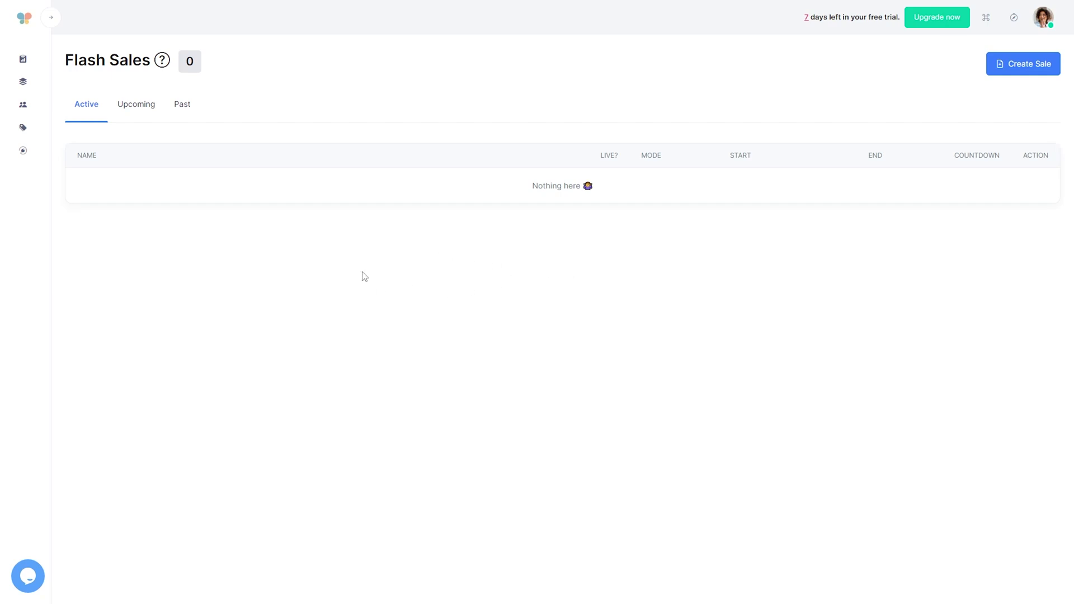
click(126, 109)
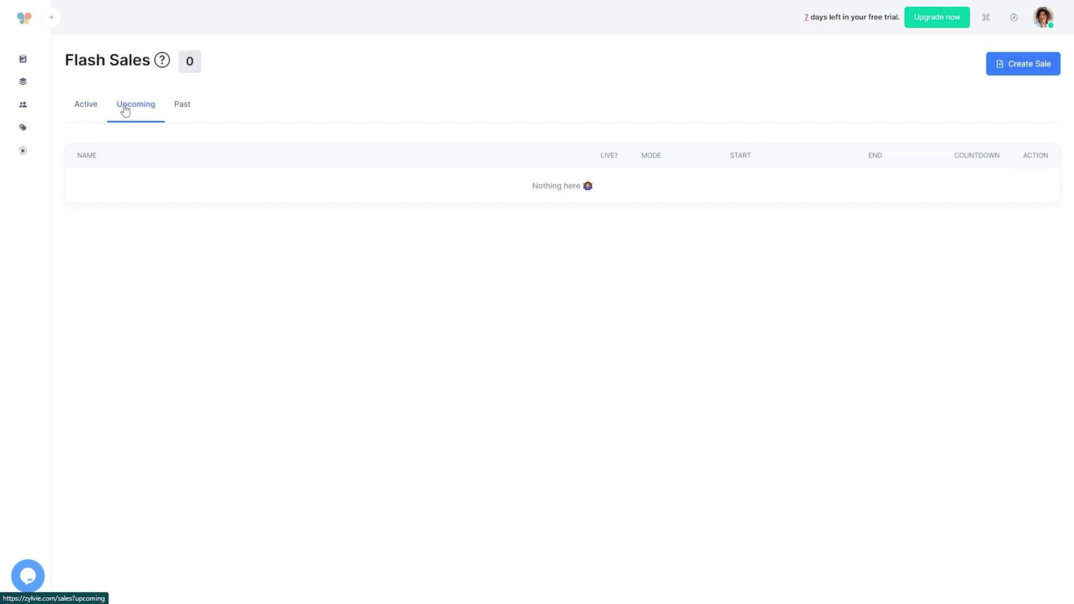
click(186, 101)
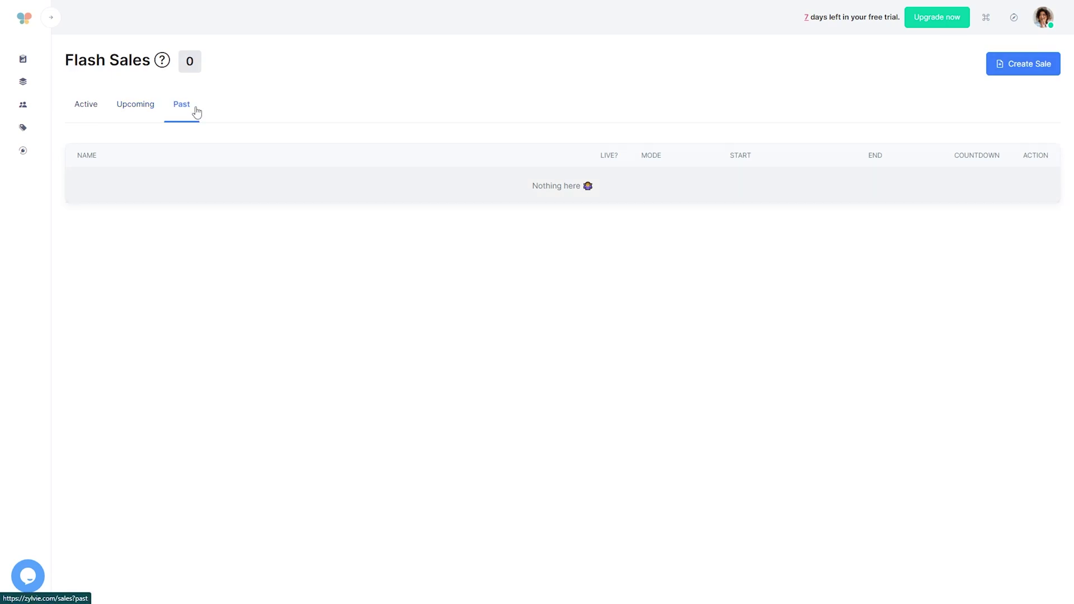
click(91, 105)
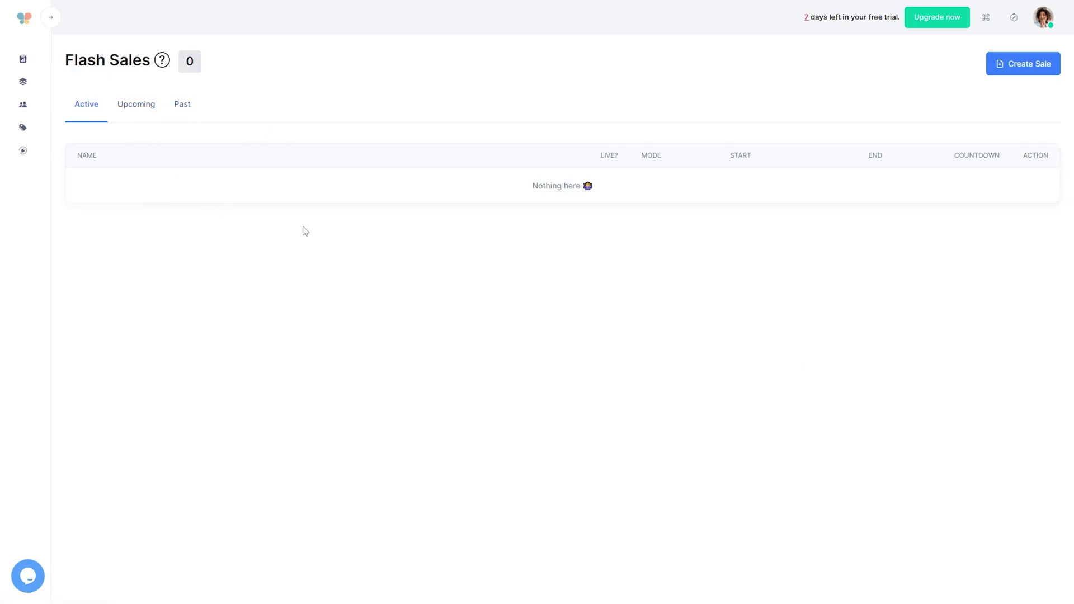
Step: Start a new flash sale for Basic Teeshirt with a 33% discount
click(1029, 73)
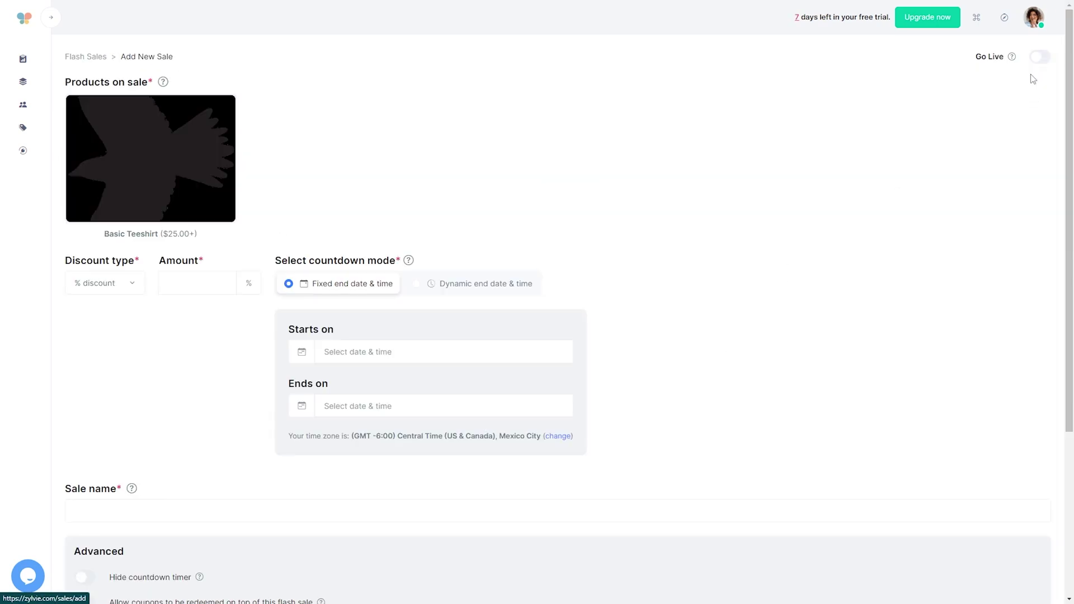
click(197, 173)
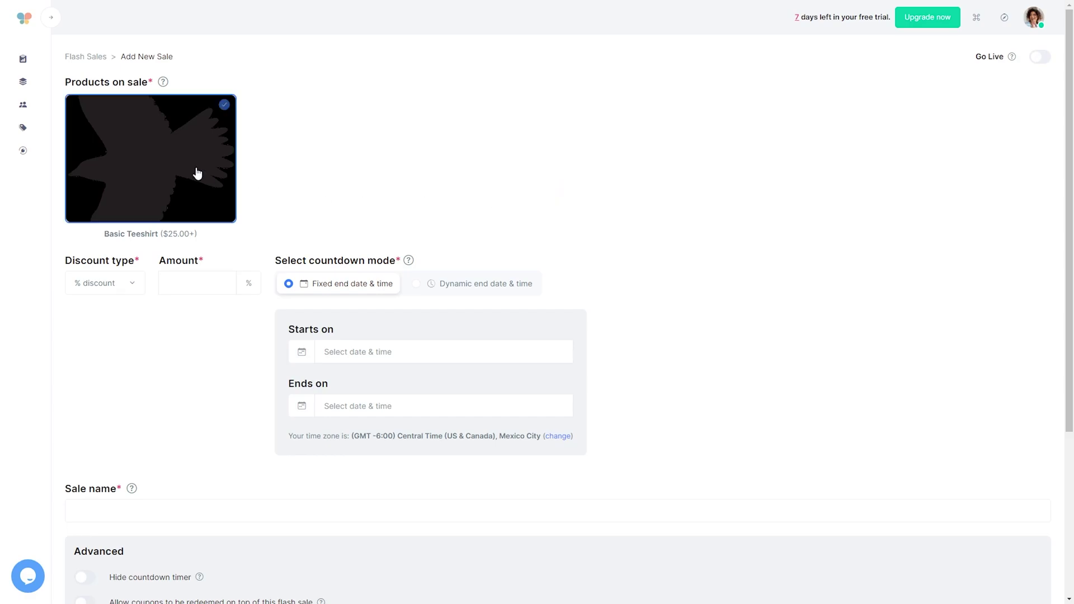
click(122, 292)
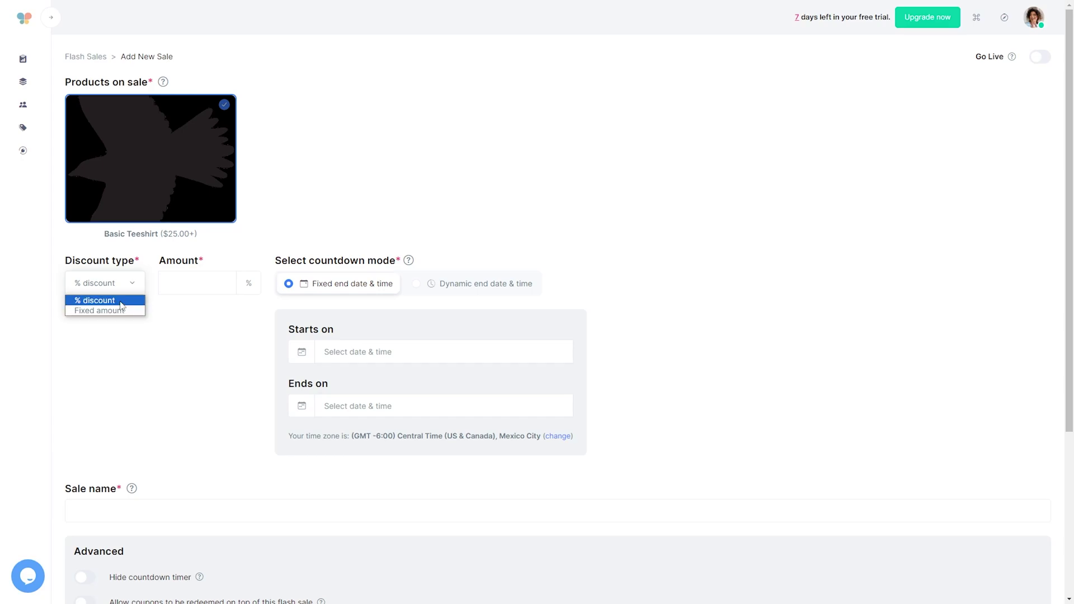
click(122, 302)
click(182, 284)
text(33)
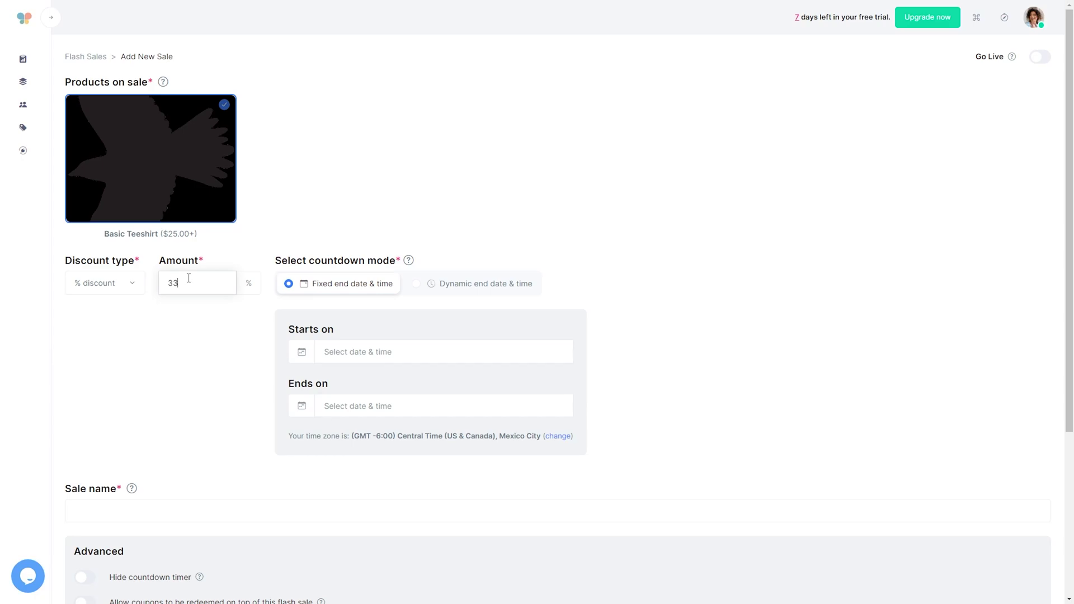
click(538, 205)
Step: Set the flash sale to start on 06/13/2024 12:00 and end on 06/20/2024 12:00, and check its time zone
click(493, 356)
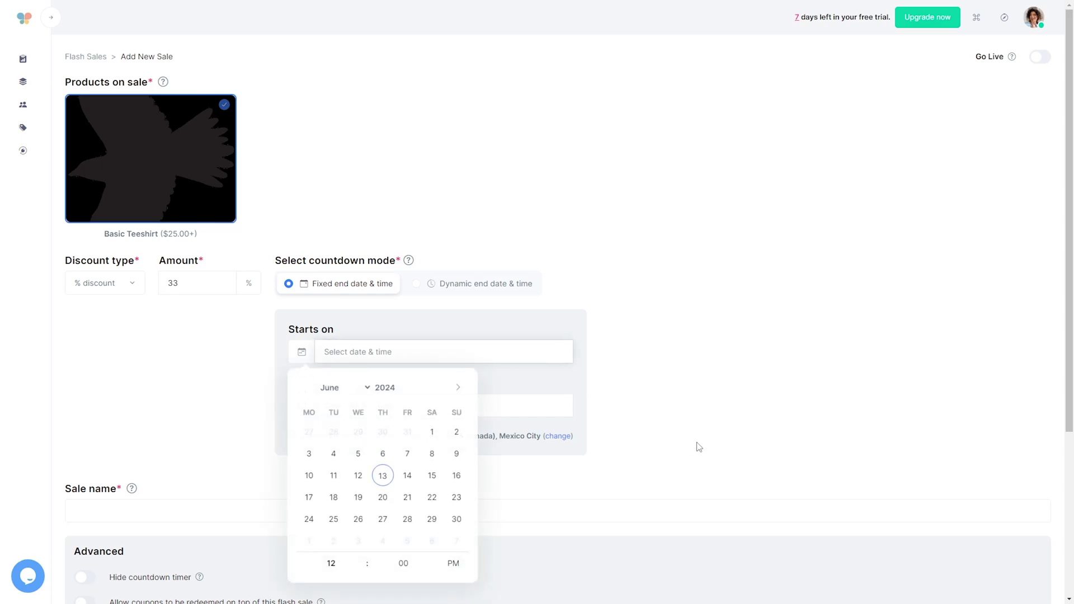
click(384, 476)
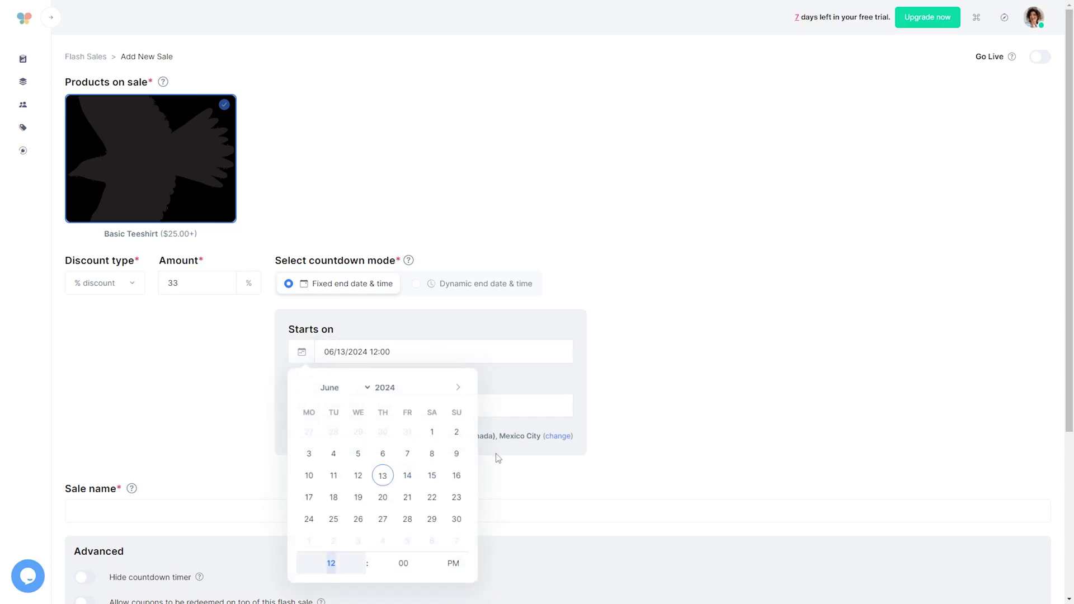
click(730, 396)
click(471, 407)
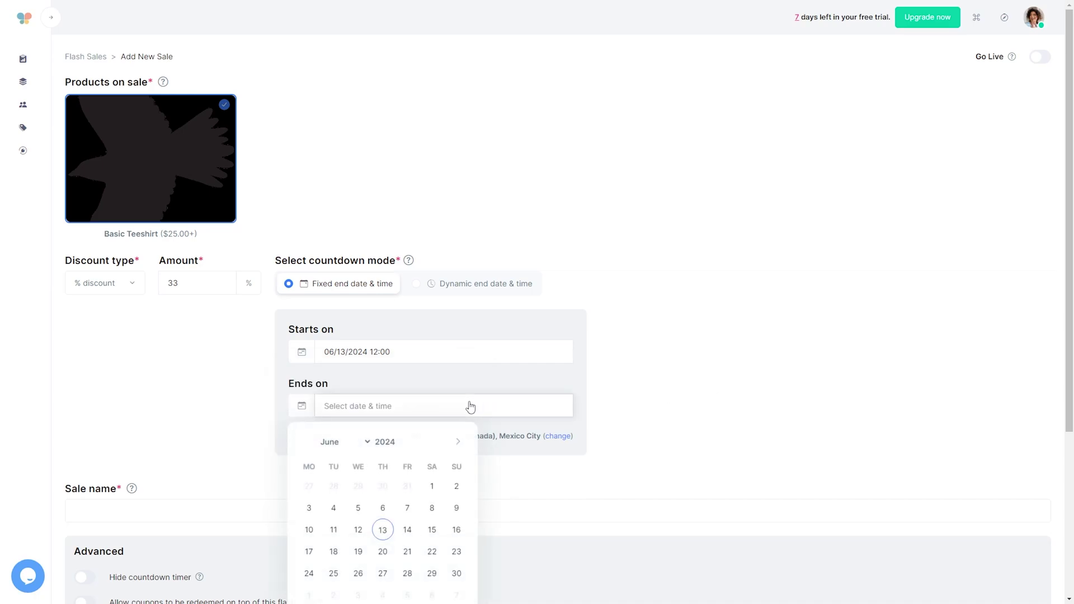
click(383, 552)
scroll(810, 361, down, 4)
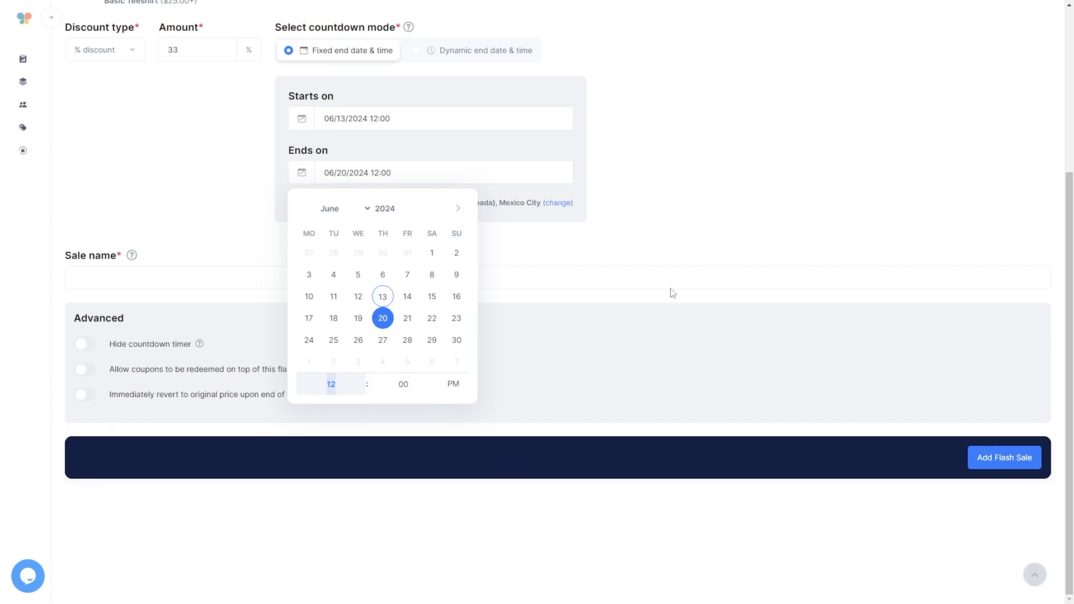
click(703, 294)
scroll(700, 297, up, 2)
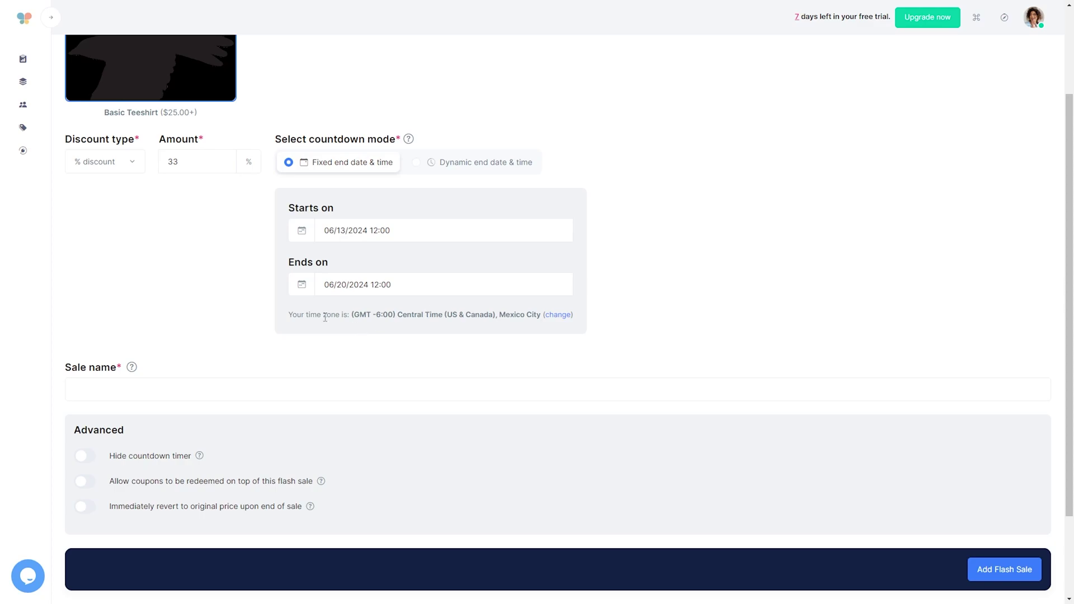
drag(291, 315, 522, 314)
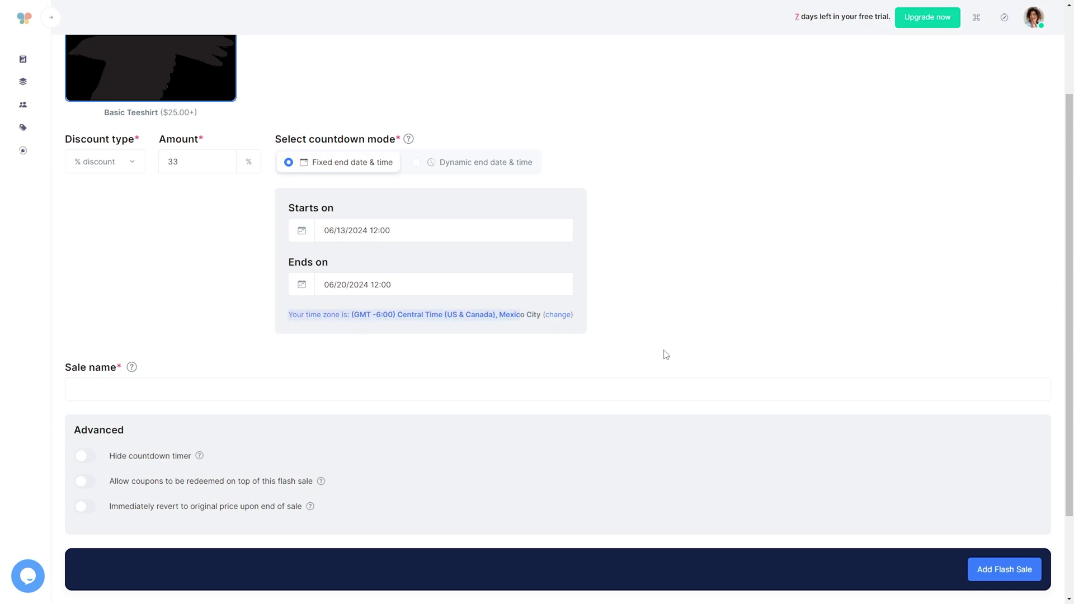
Step: Name the flash sale with the owner's first name in possessive form followed by "Flash Sale"
click(657, 384)
scroll(658, 383, down, 2)
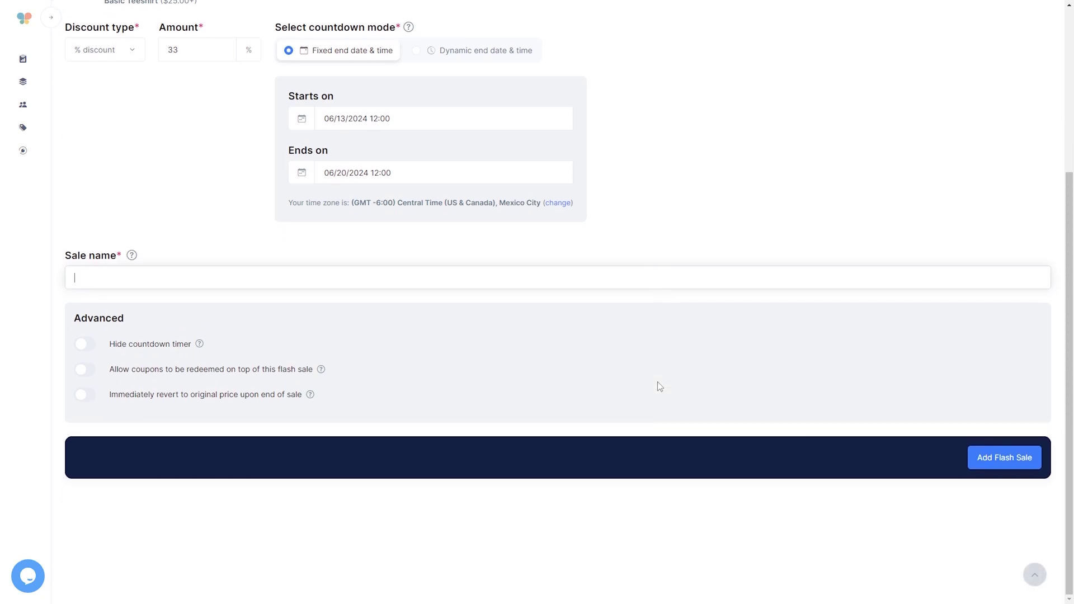
text(Michaela's Flash Sale)
click(660, 373)
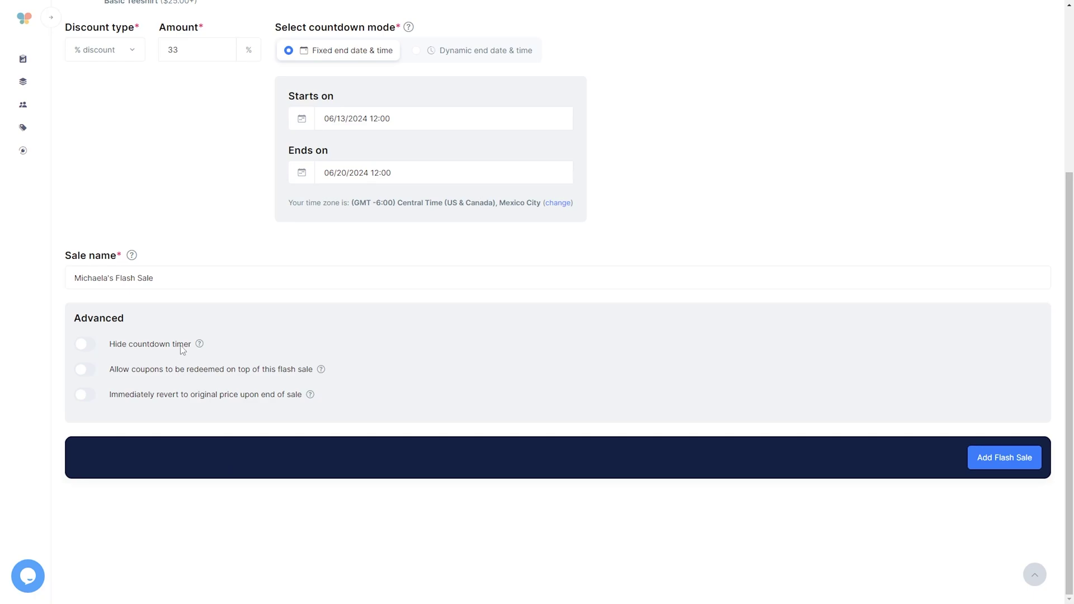
Step: Go over the advanced coupon and price-revert options, then add the flash sale and switch it live
click(179, 372)
click(179, 396)
click(1005, 458)
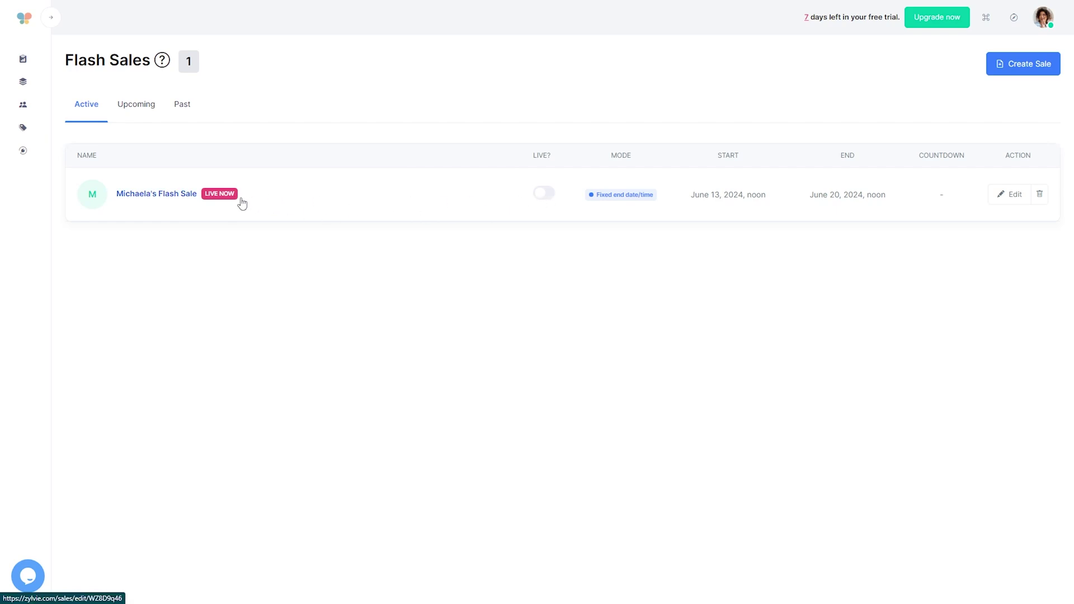
click(544, 195)
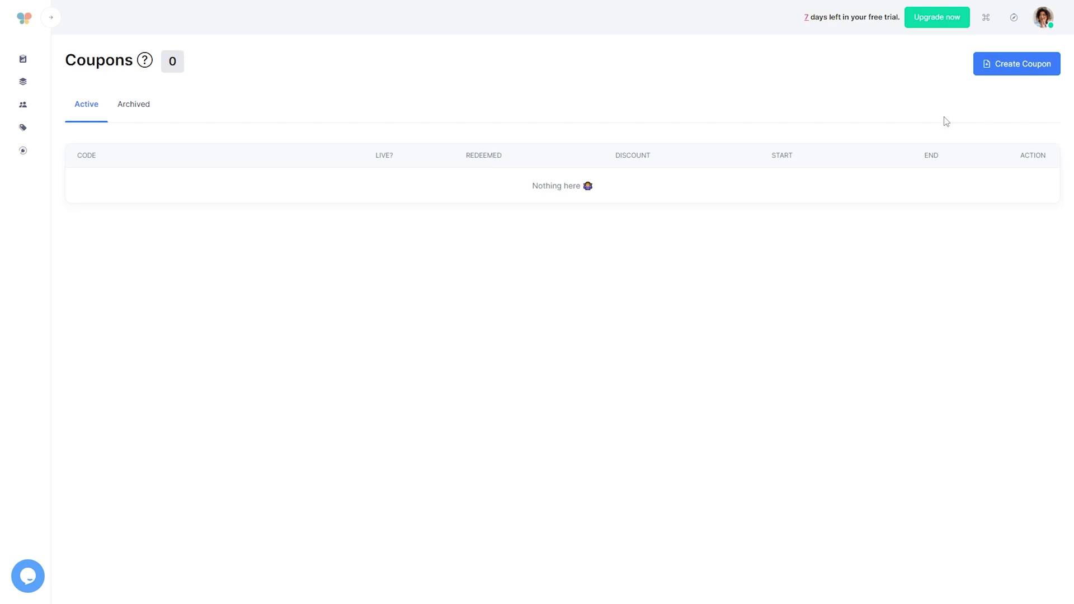
Step: Start a new coupon with the code FREETEE and a 20% discount
click(986, 73)
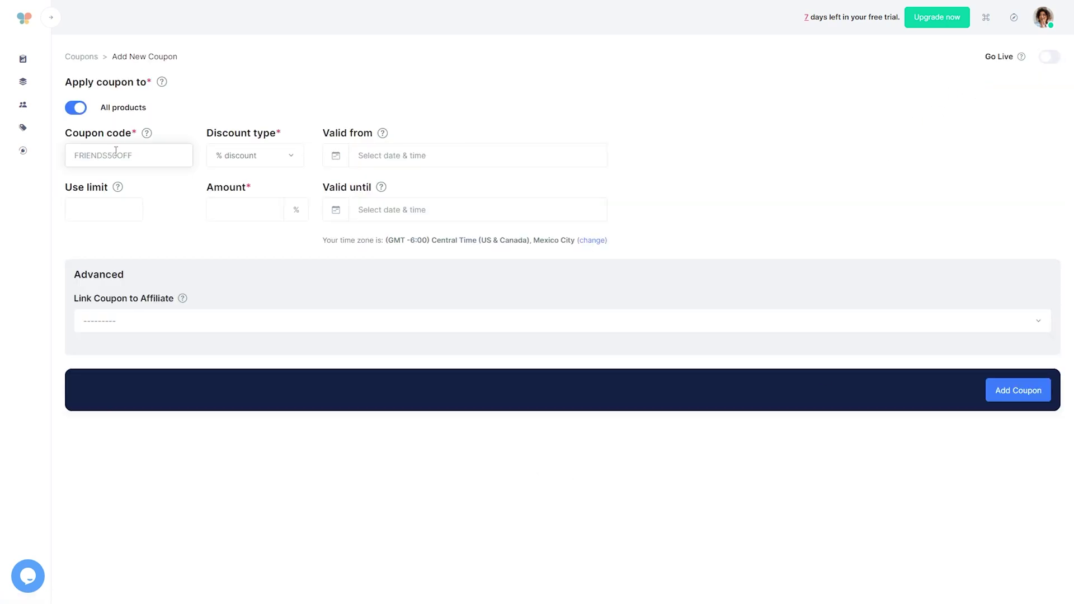
text(FREETEE)
click(249, 162)
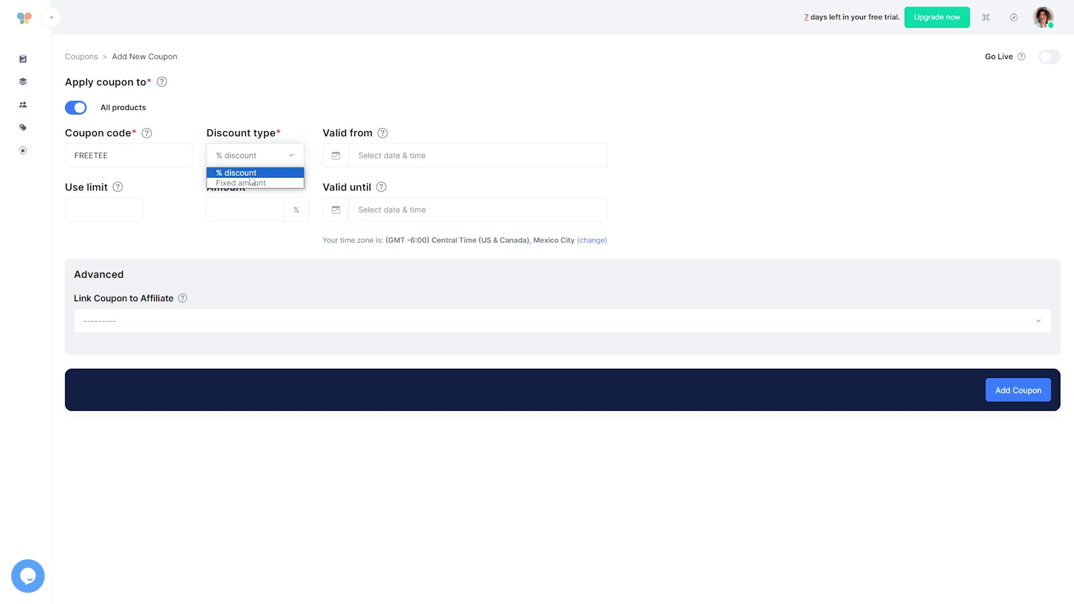
key(Return)
key(Tab)
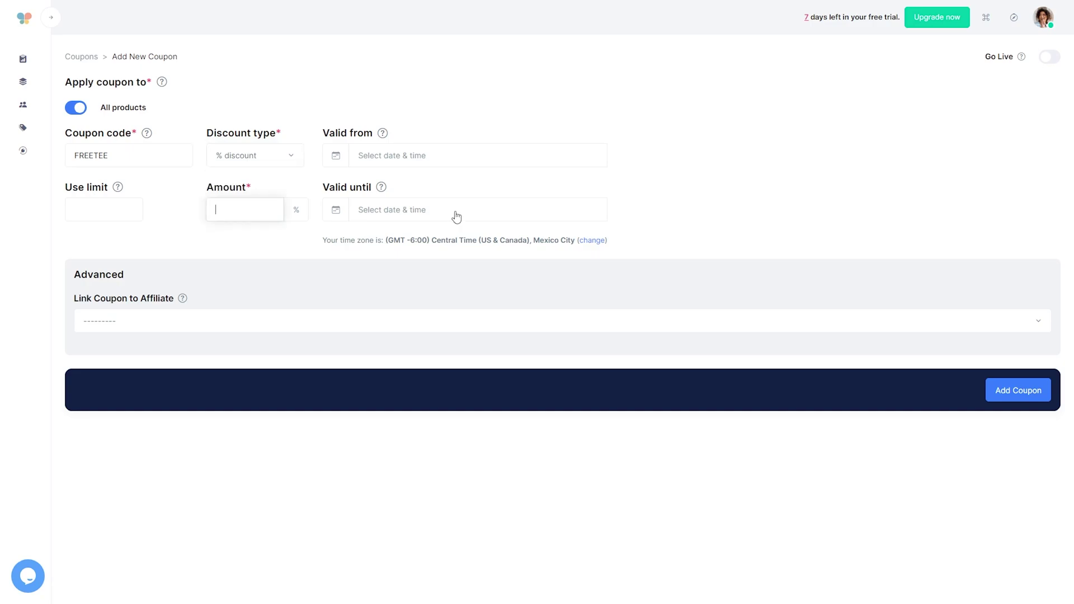
text(20)
Step: Make the coupon valid from 06/13/2024 12:00 until 06/20/2024 12:00, with a use limit of 1
click(451, 161)
click(416, 279)
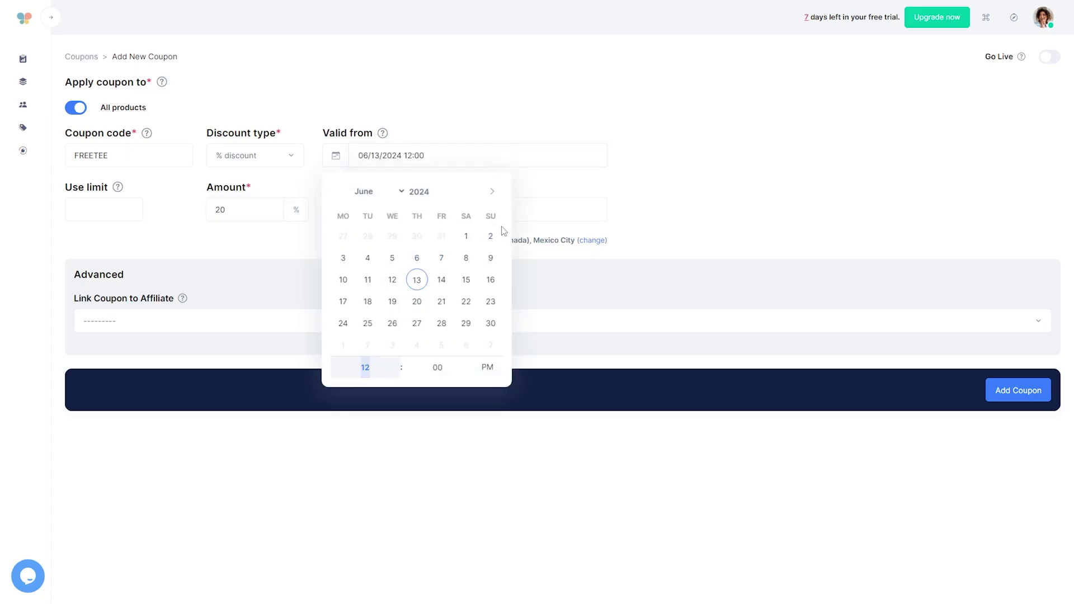
click(571, 214)
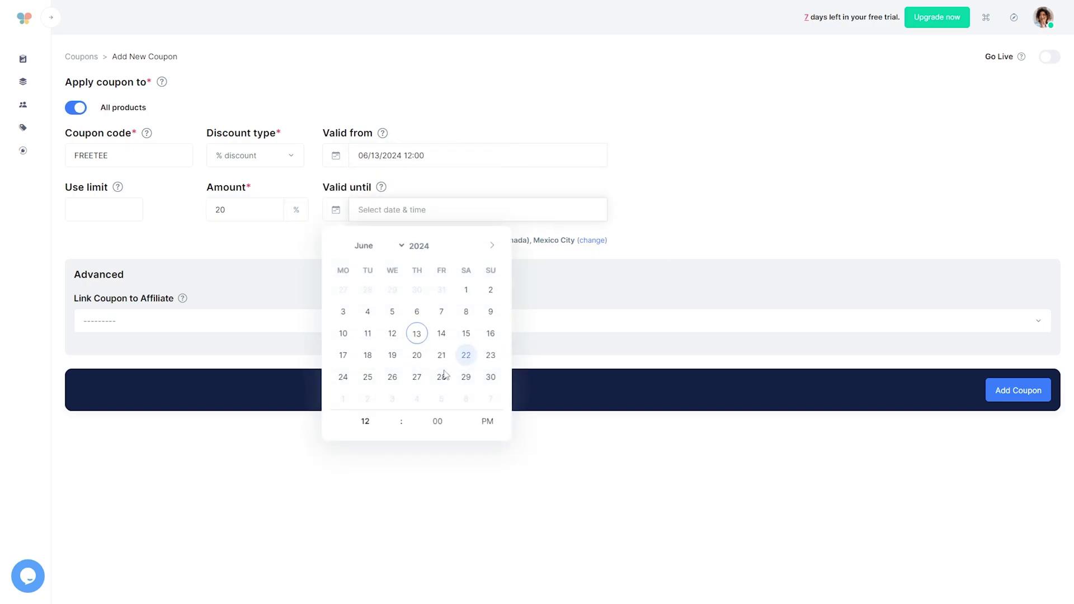
click(416, 355)
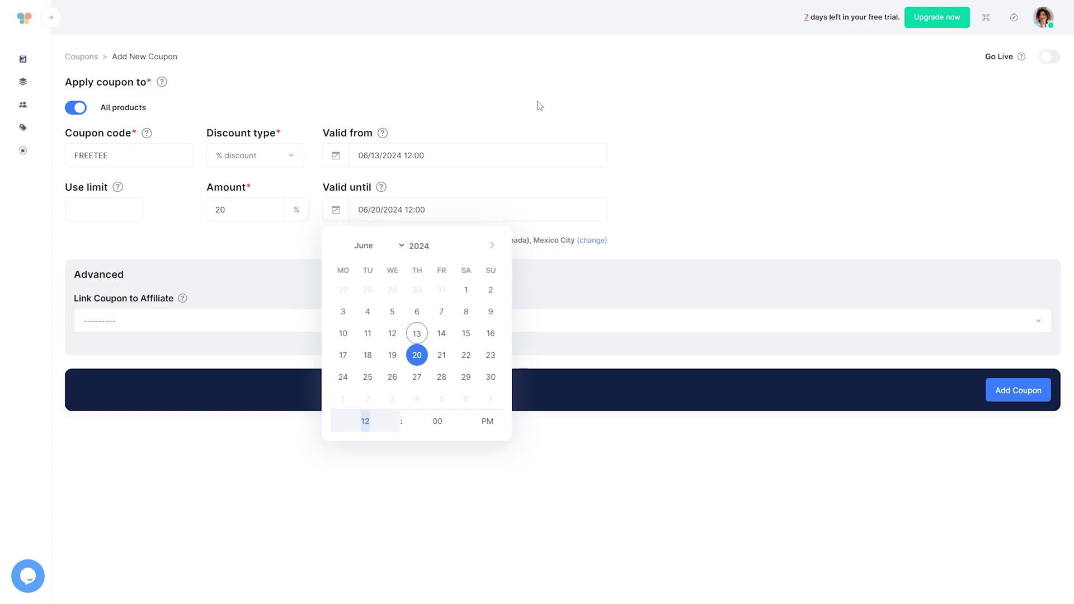
click(565, 193)
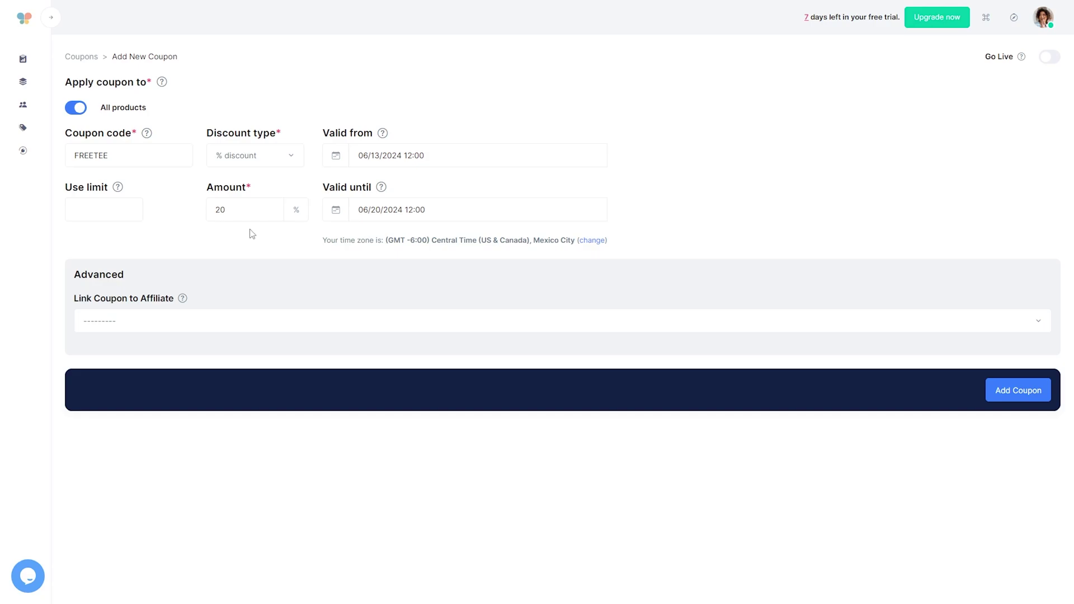
click(120, 212)
Step: Check the choice of specific products, keep the coupon applied to all products, and add it as a live coupon
click(76, 108)
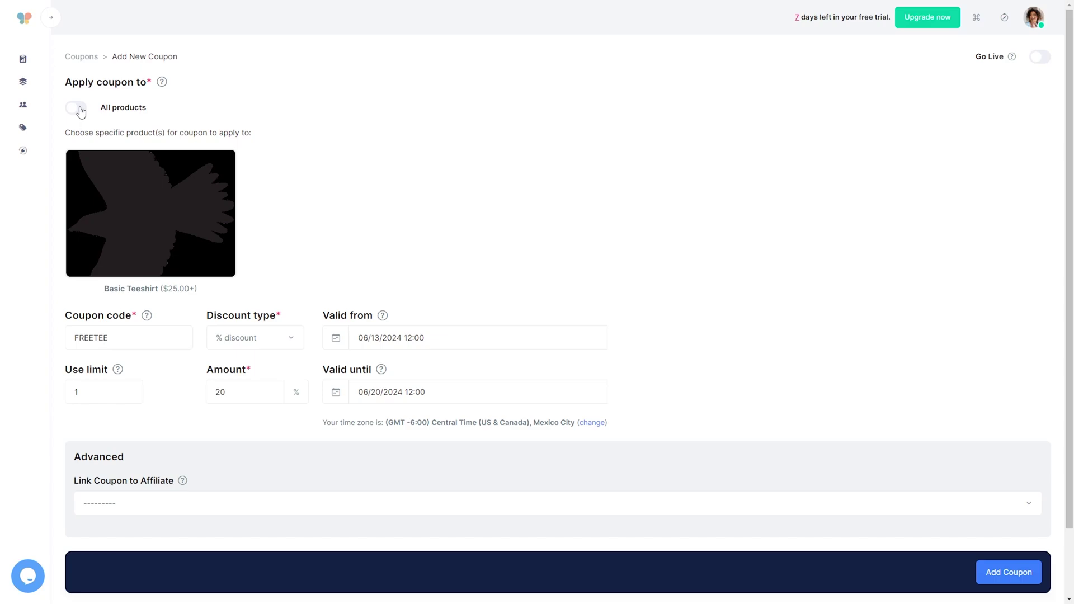
click(81, 111)
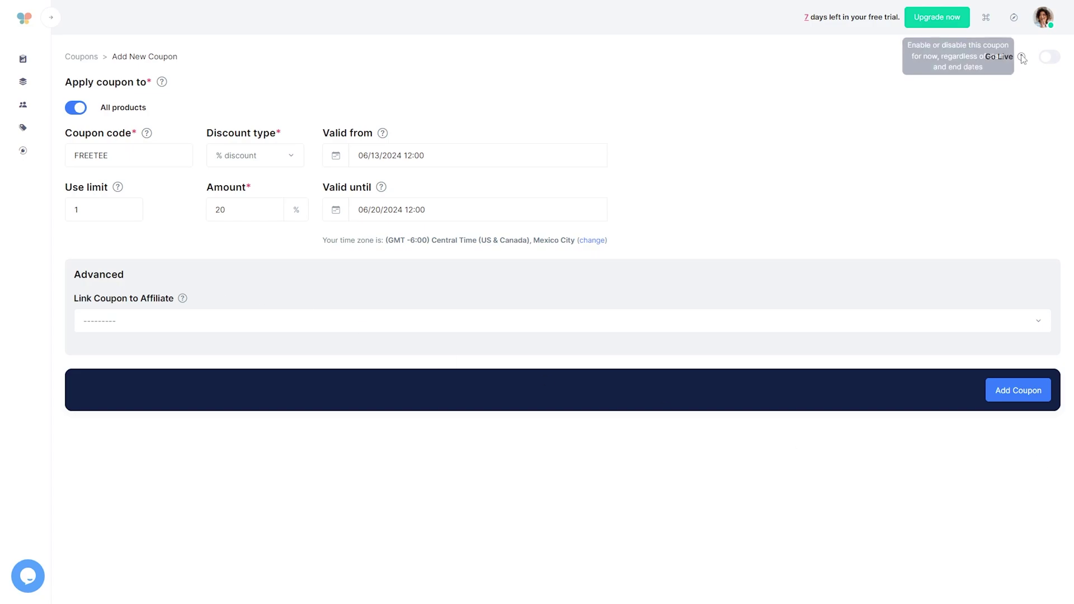
click(1045, 58)
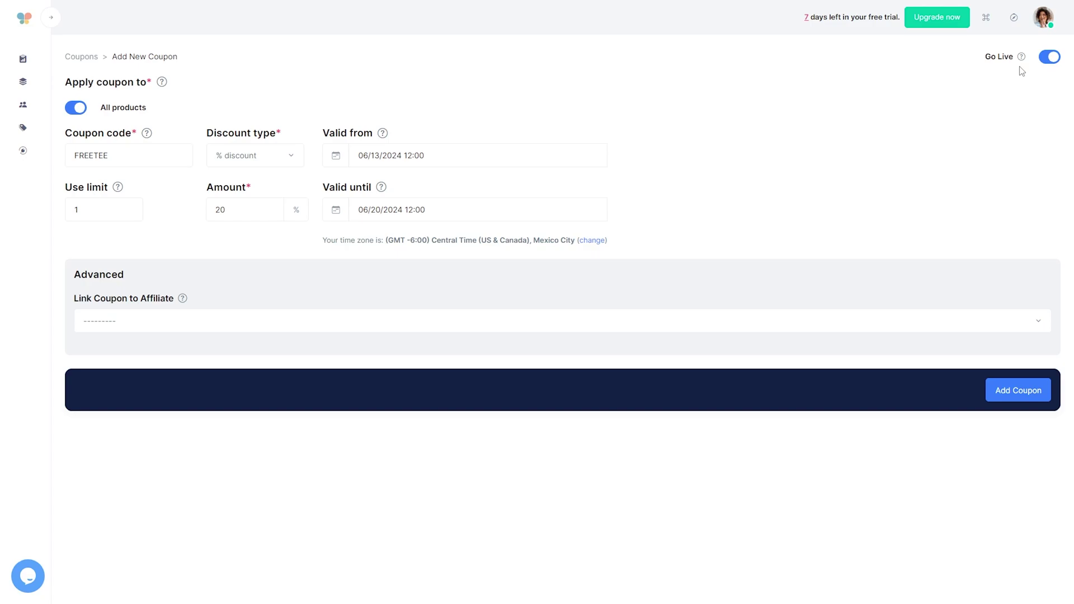
click(1019, 392)
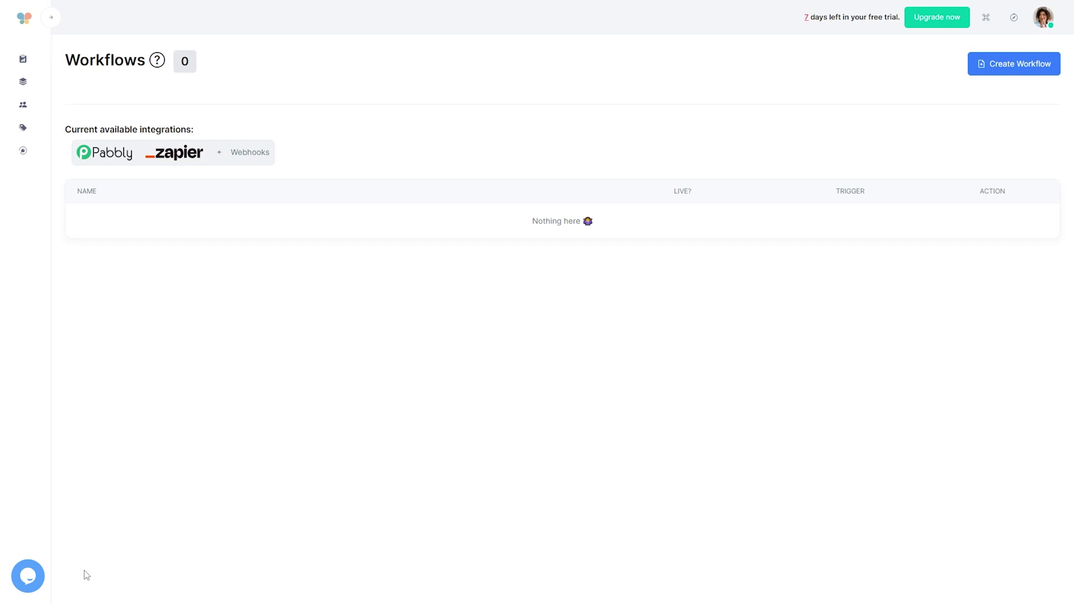
Step: Open the support contact form and look over its name, email and message fields without sending anything
click(25, 590)
click(140, 345)
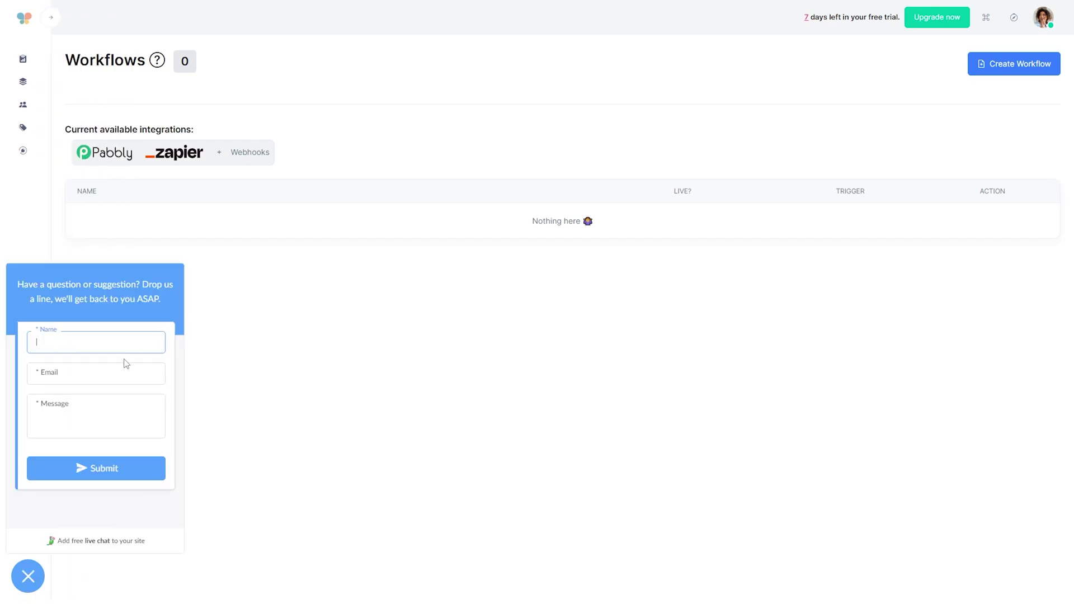
click(125, 372)
click(130, 418)
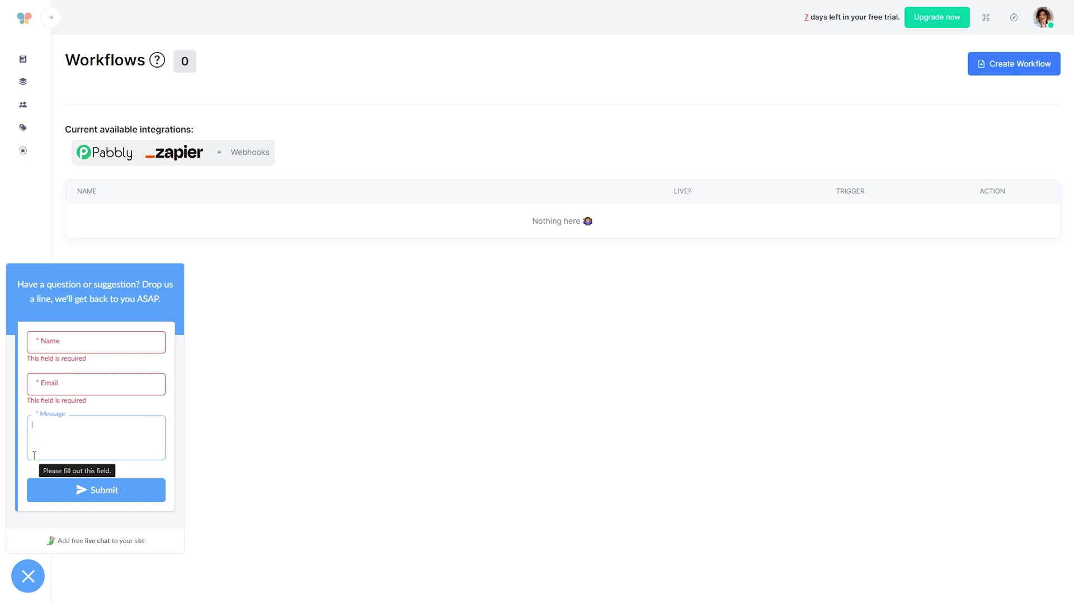
click(446, 427)
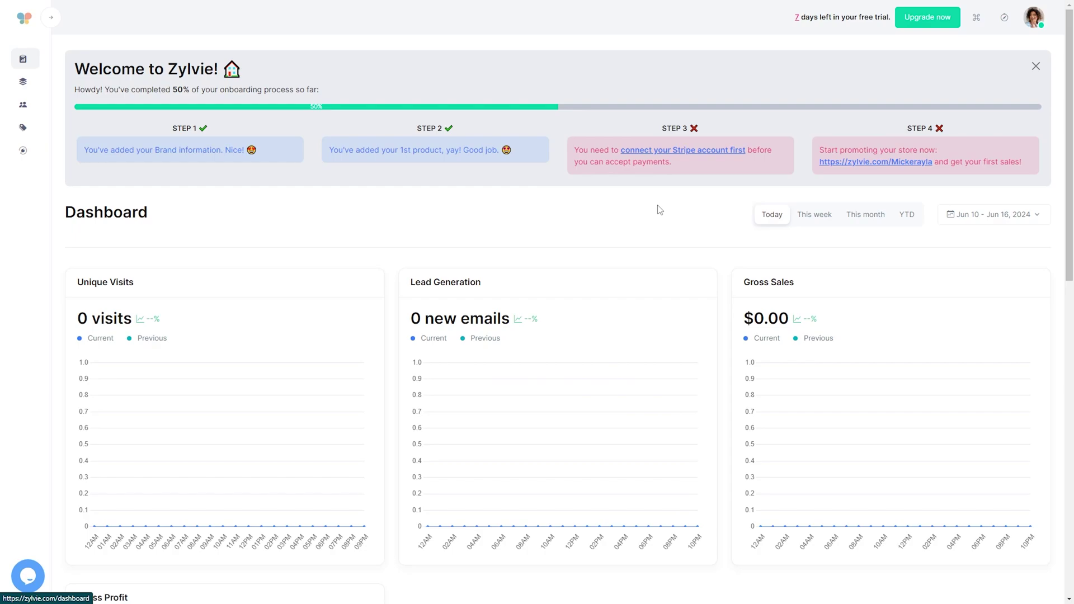